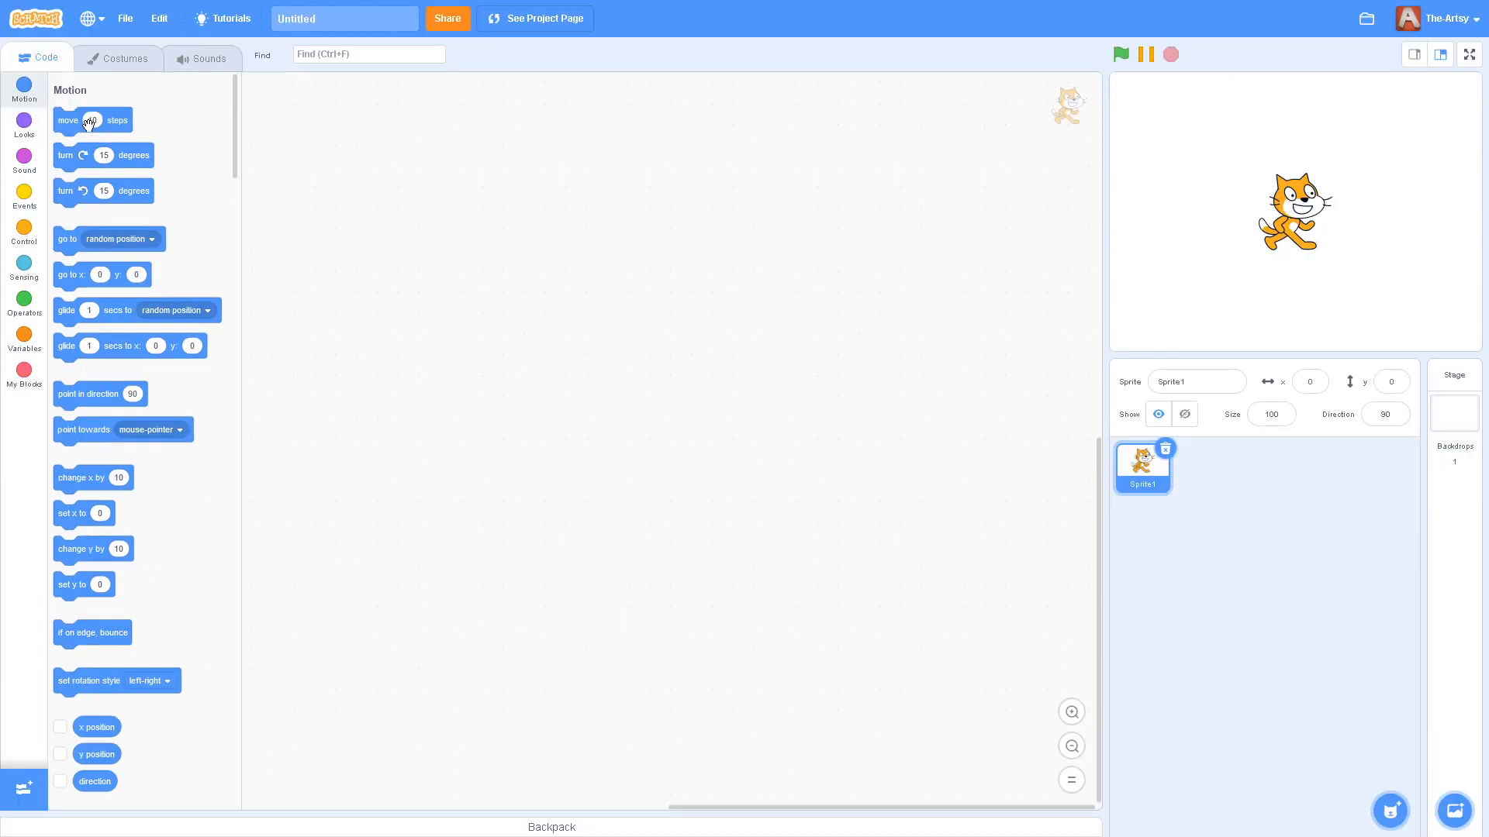
- Delete the sprite's second costume and clear all the cat artwork from costume1
click(147, 60)
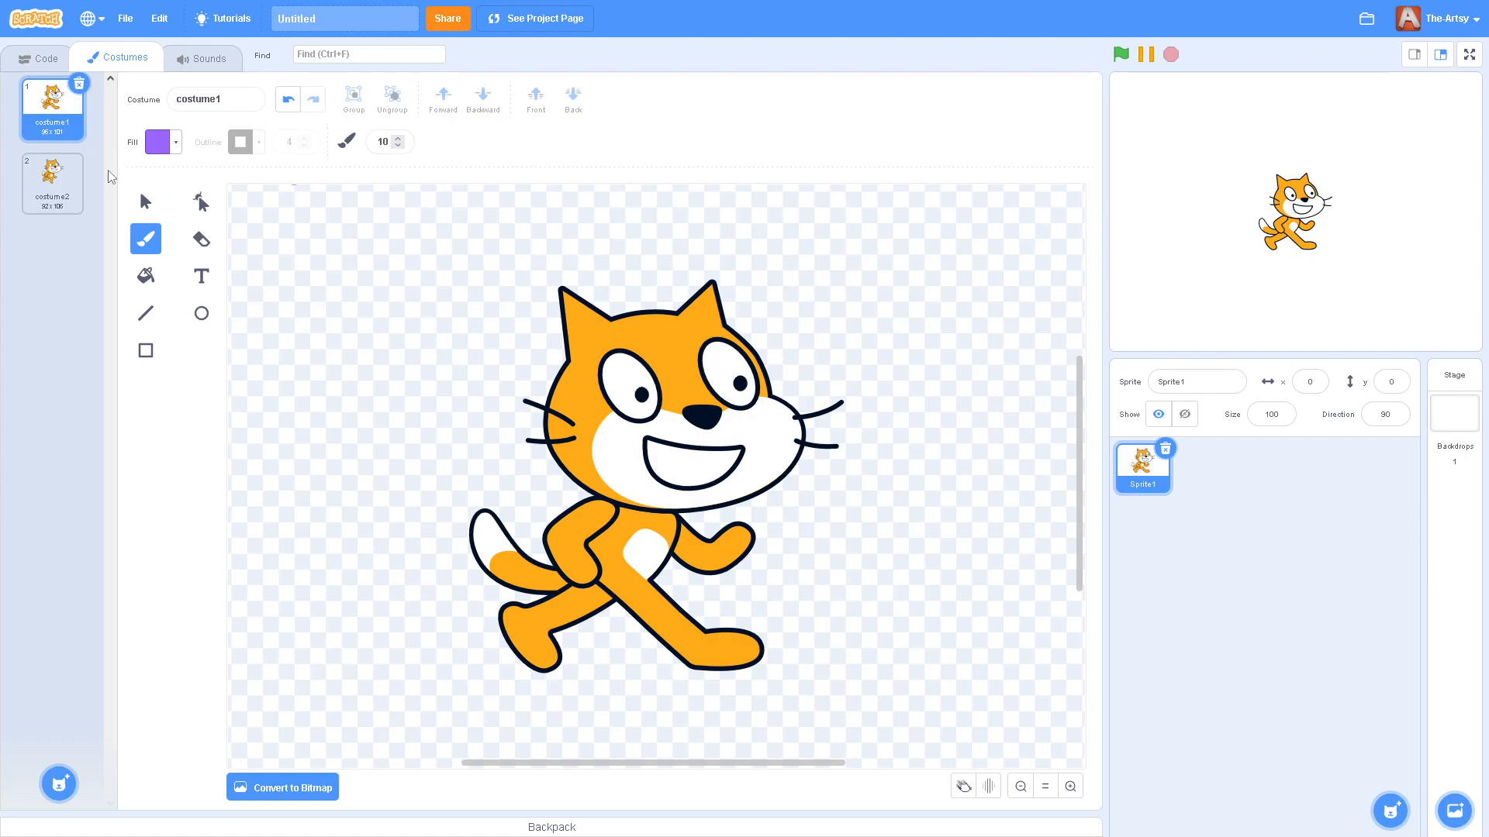
click(75, 163)
click(77, 159)
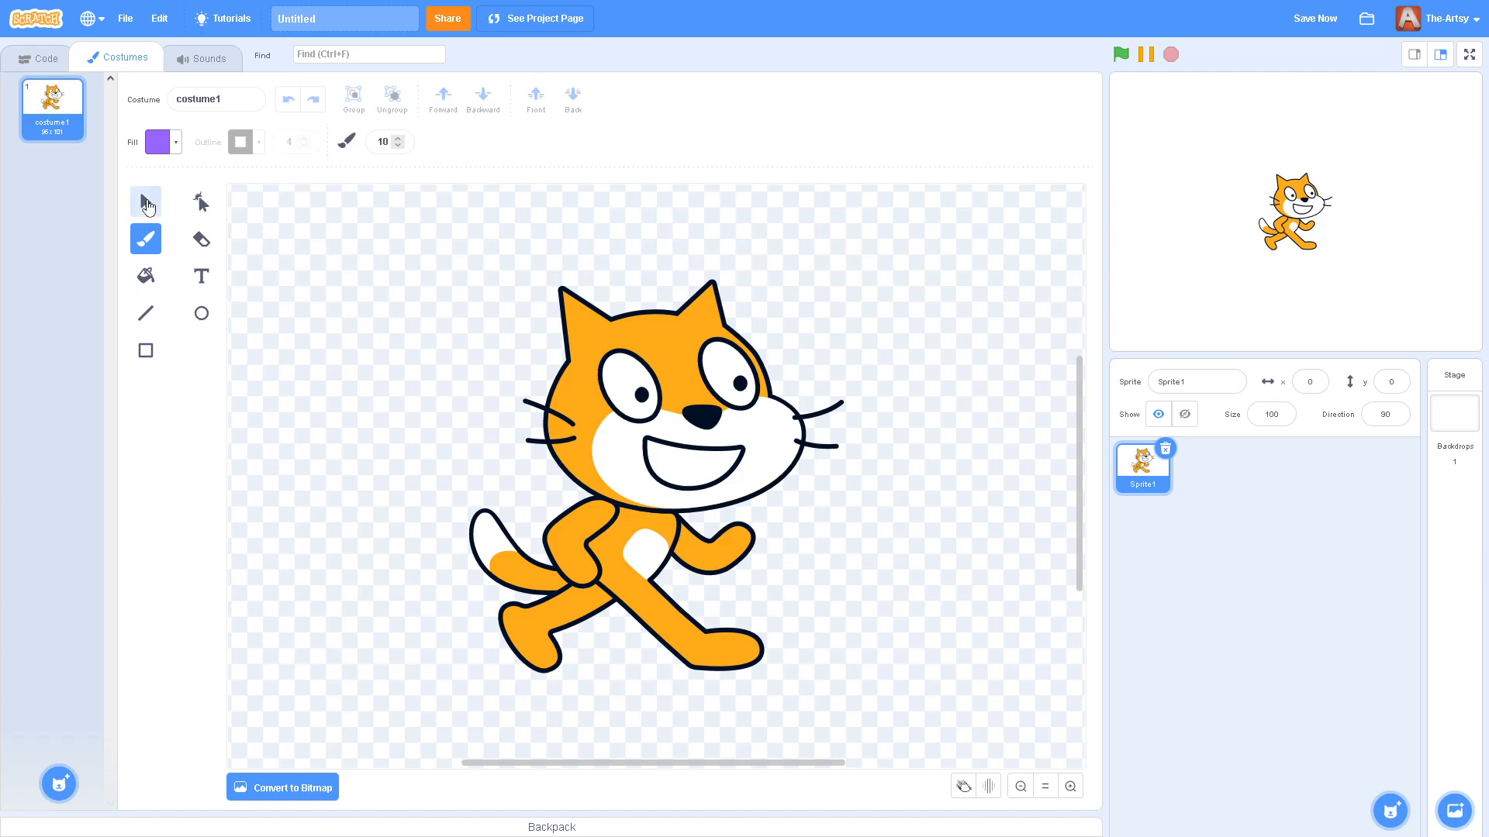
click(145, 201)
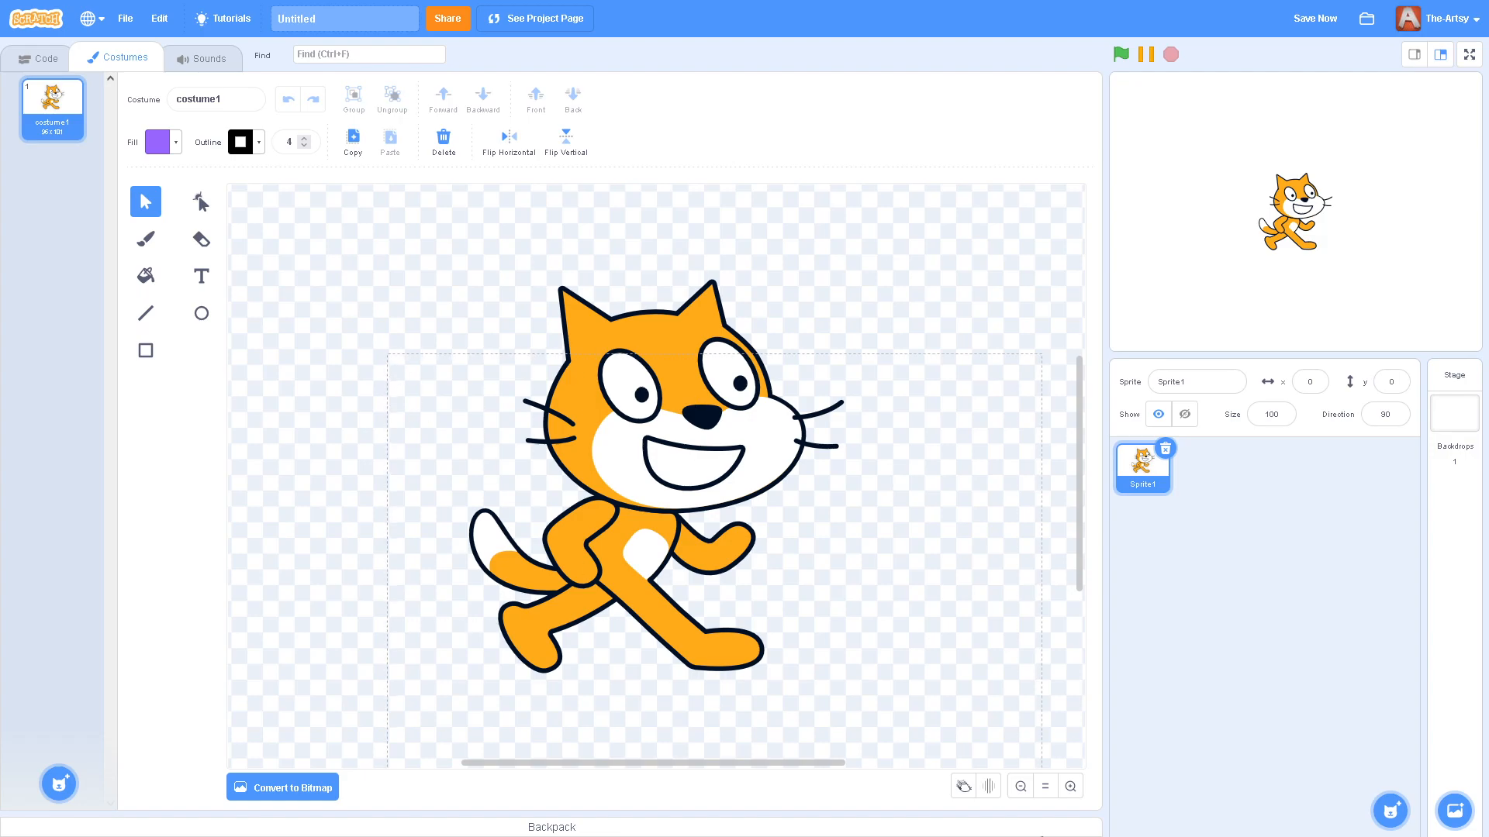
drag(483, 467, 825, 672)
key(Delete)
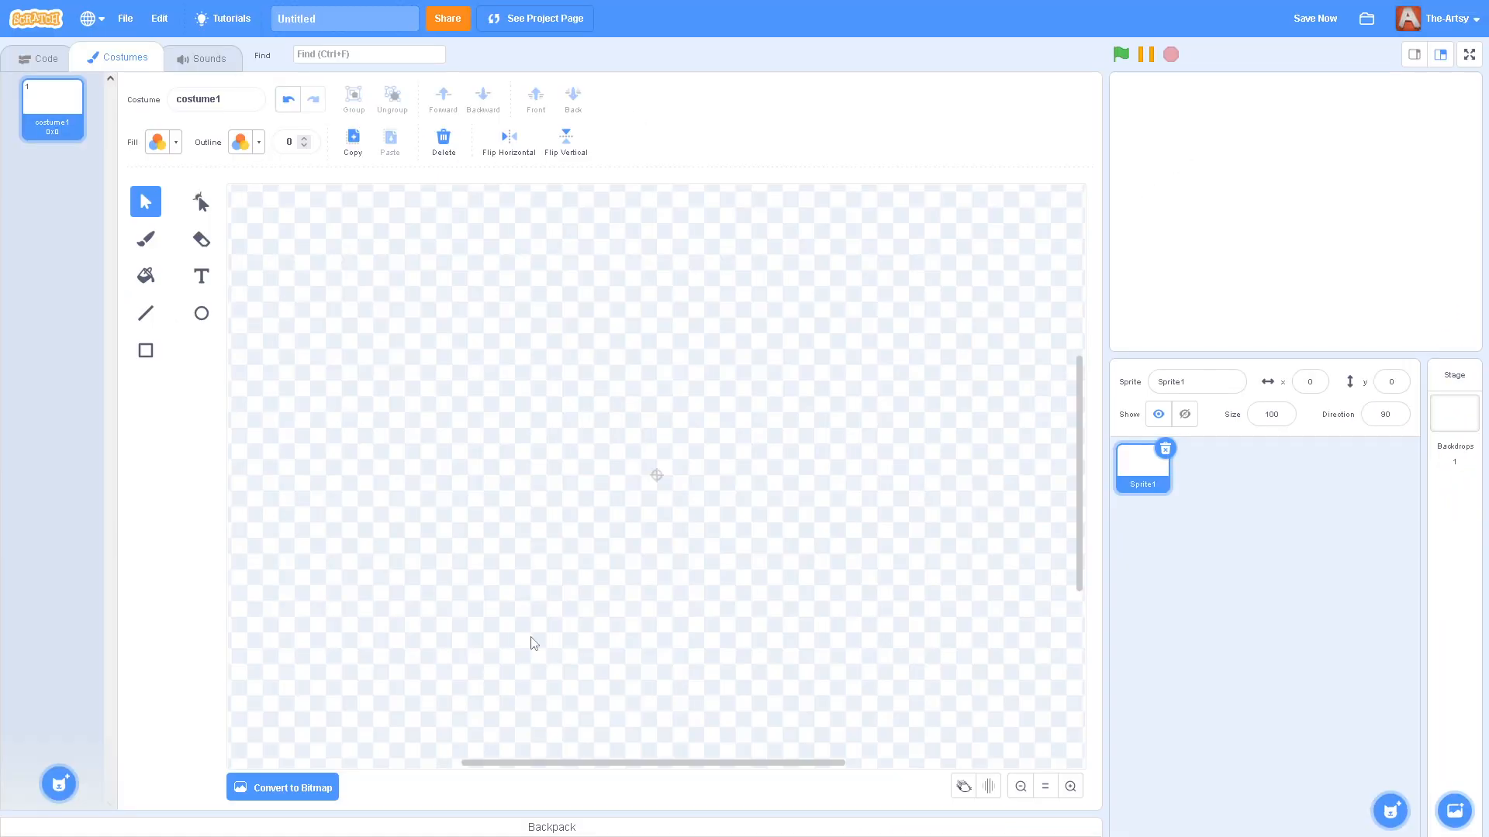
- Draw a circle without outline in the empty costume, filled pure red with color 100 and saturation 100
click(146, 350)
click(201, 313)
click(173, 148)
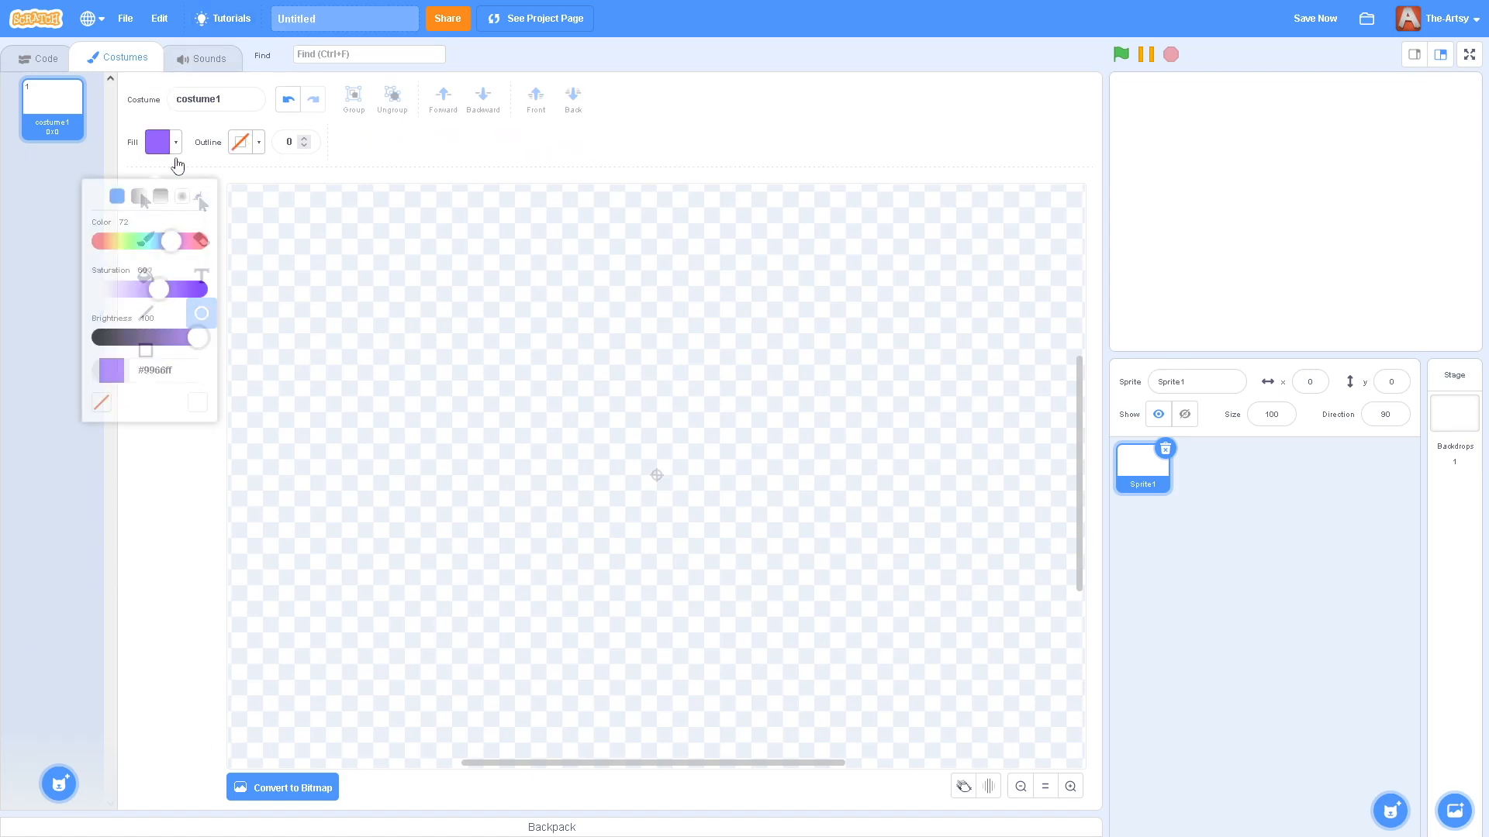
mouse_move(195, 234)
mouse_down()
mouse_move(224, 239)
mouse_move(208, 274)
mouse_up()
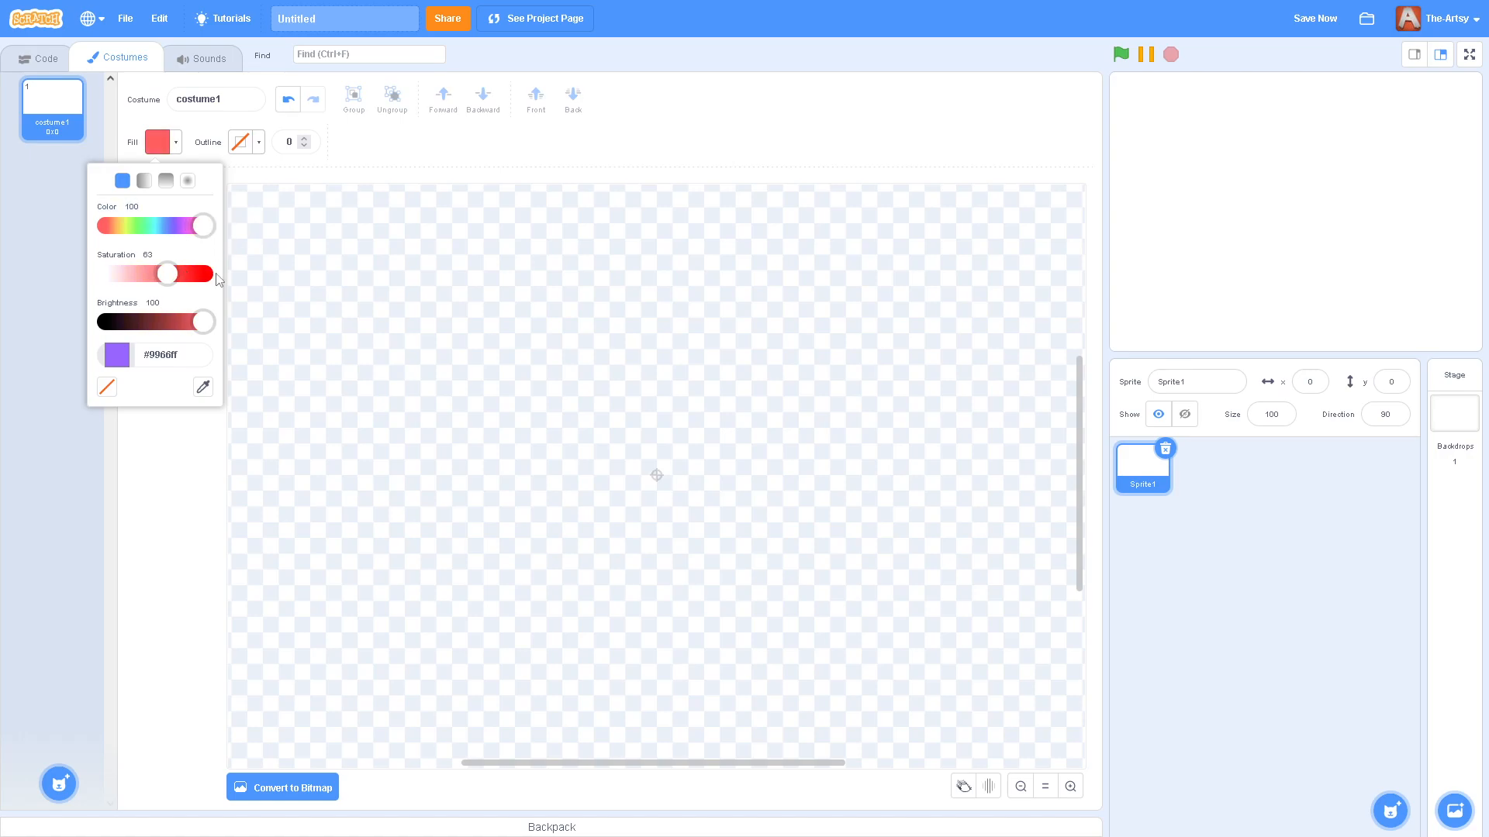
drag(548, 242, 652, 346)
drag(714, 305, 762, 456)
- Move the red circle so it is centered horizontally above the costume's center point
click(145, 202)
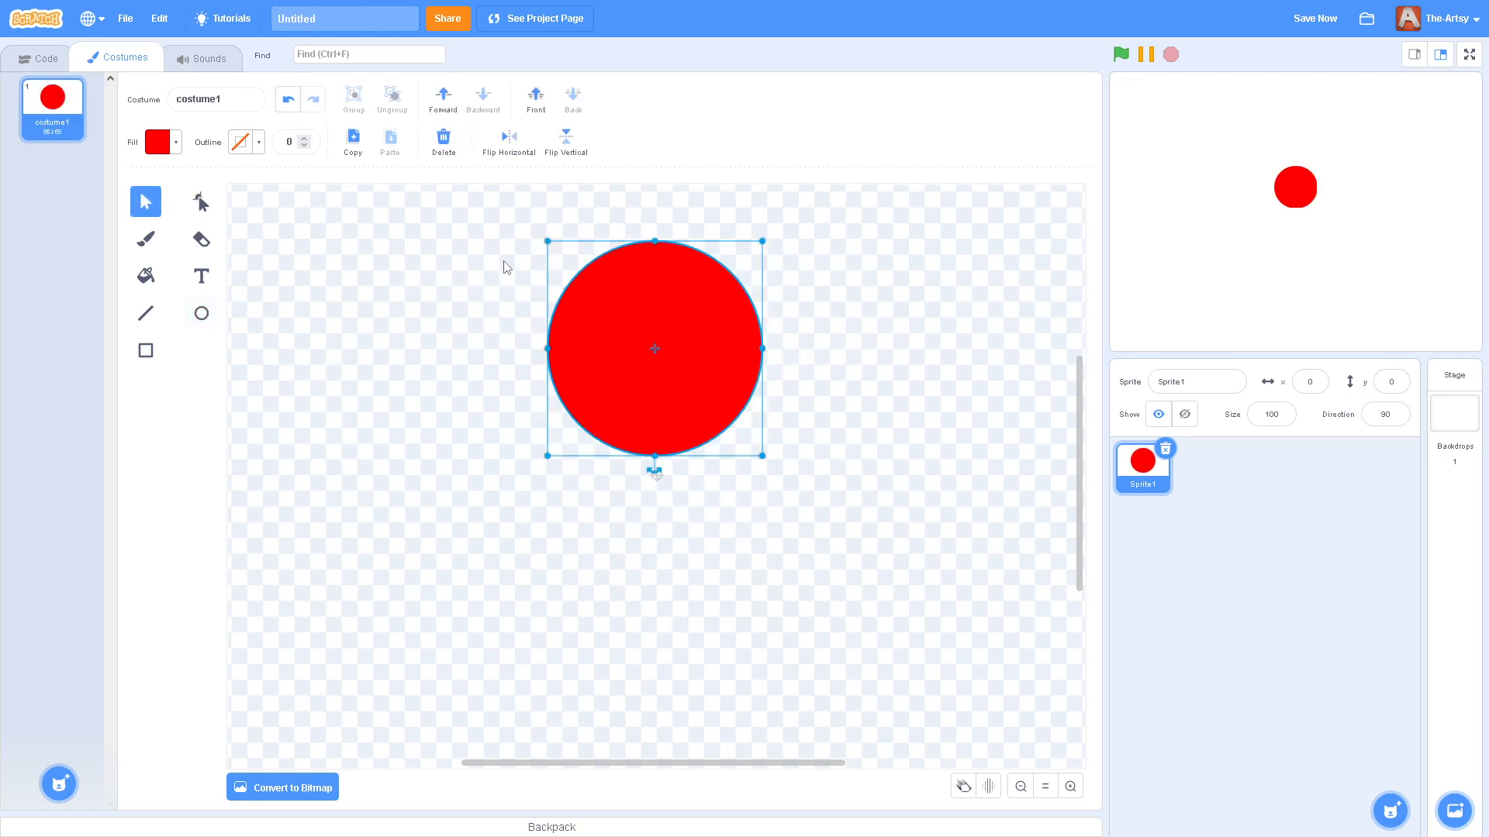
drag(680, 317, 685, 445)
key(Escape)
drag(653, 446, 651, 282)
click(365, 432)
- Draw a blue square about as wide as the circle below it, using fill color 66
click(154, 357)
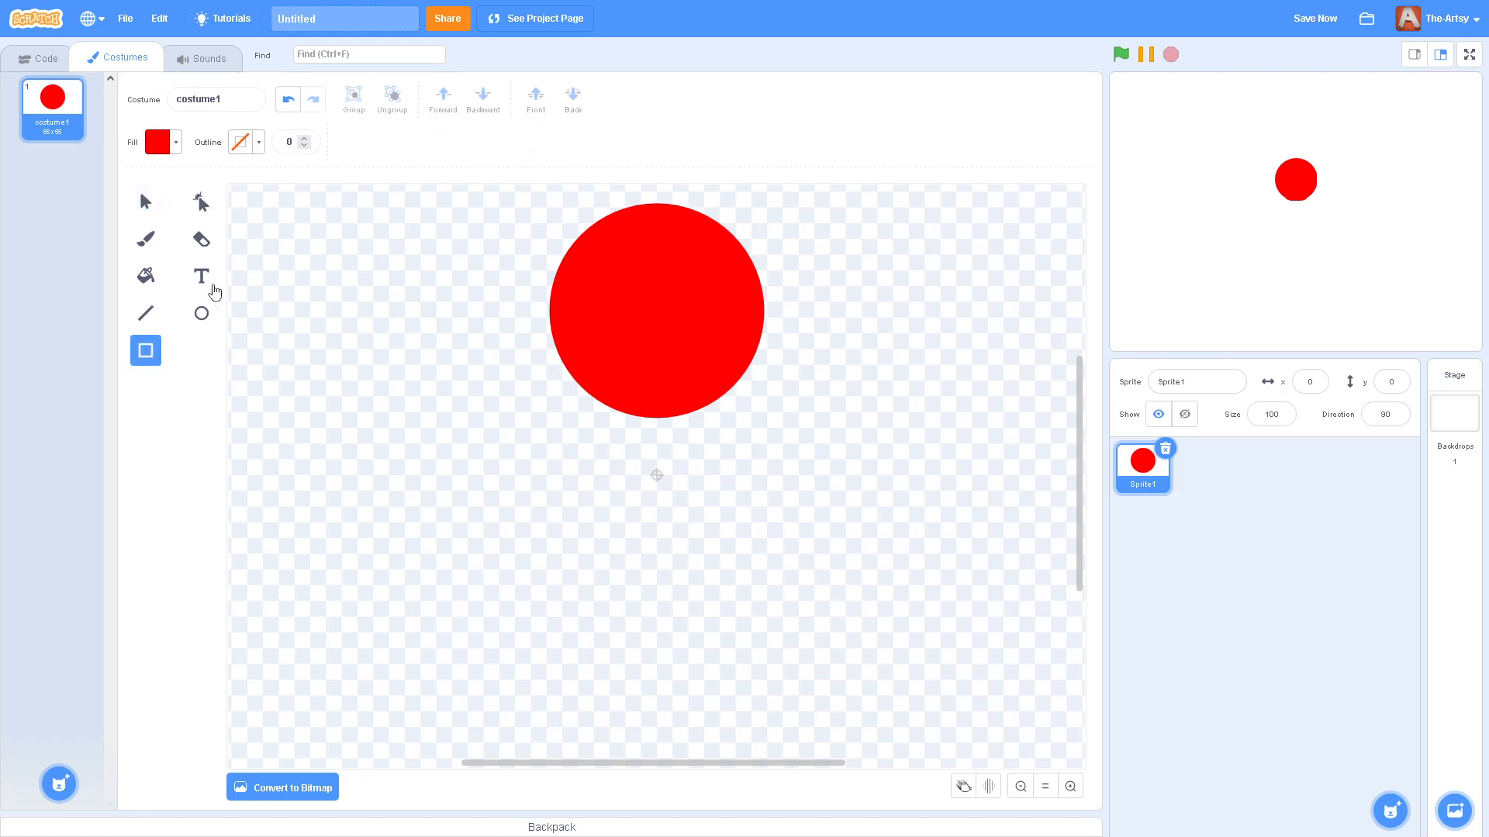
click(159, 142)
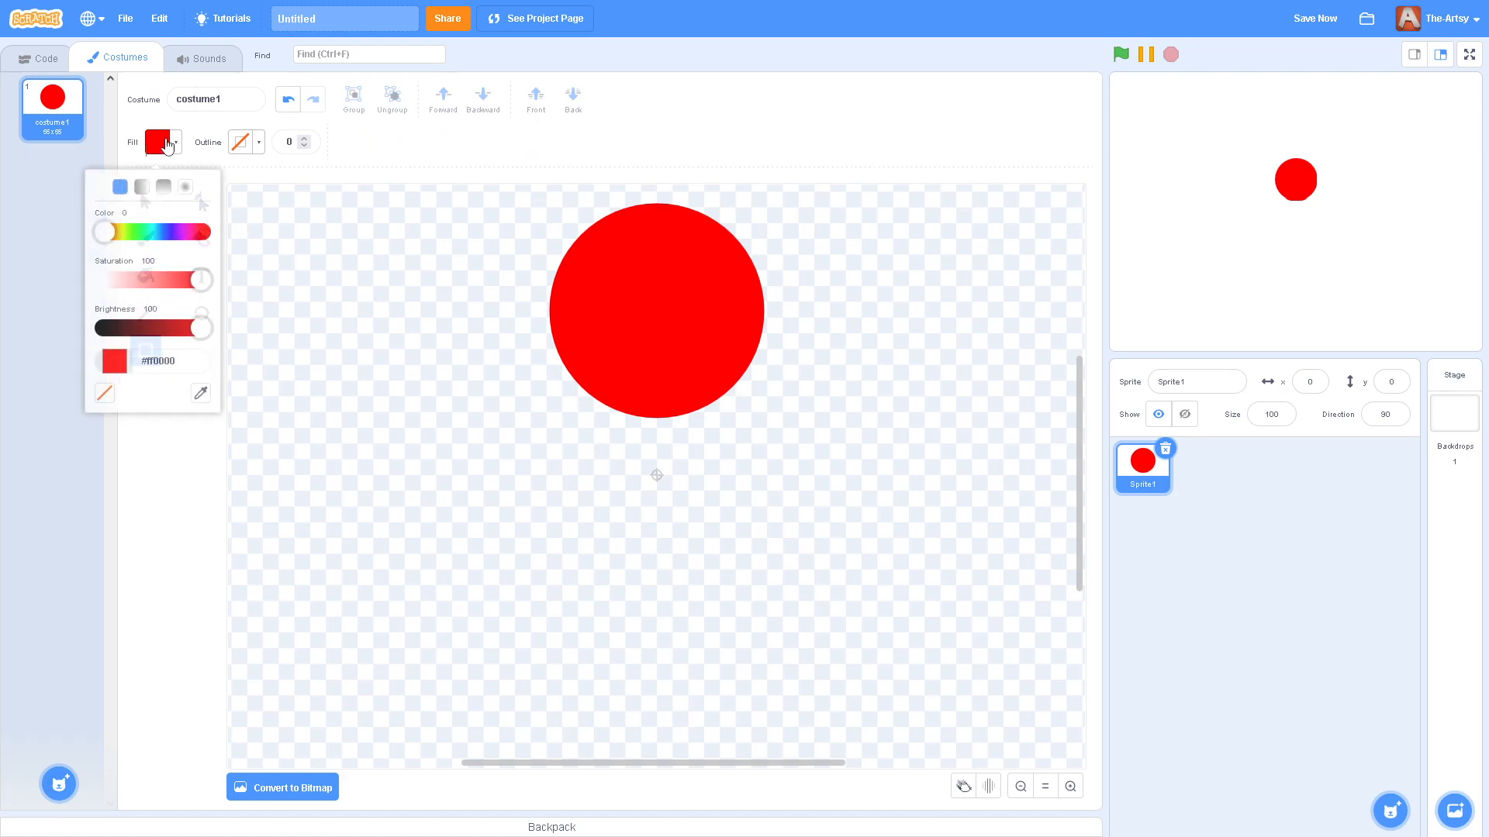
drag(187, 231, 170, 227)
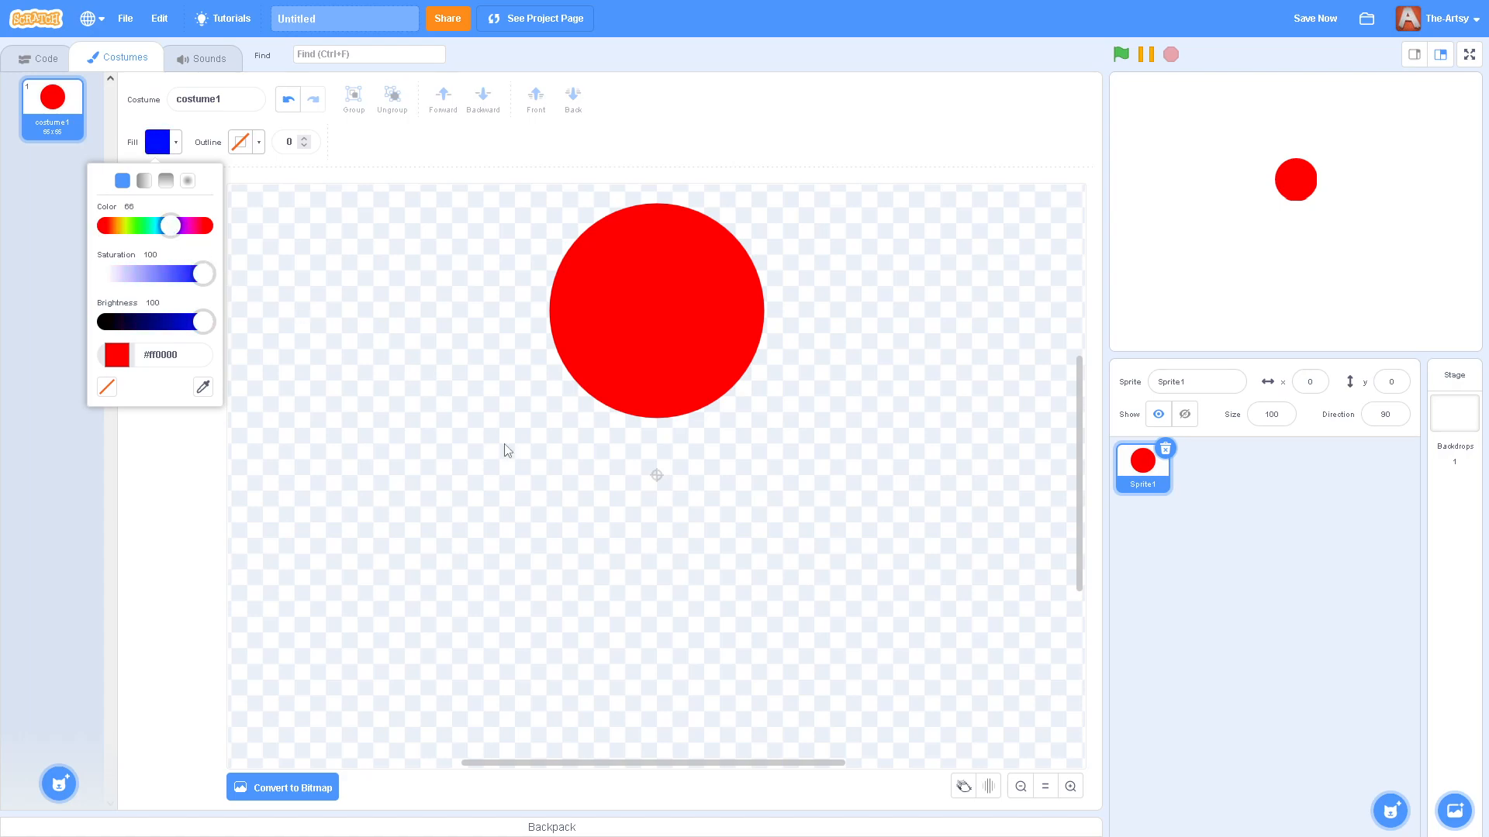
mouse_move(604, 481)
mouse_down()
mouse_move(795, 684)
mouse_move(814, 681)
mouse_up()
mouse_move(728, 587)
mouse_down()
mouse_move(681, 597)
mouse_move(682, 625)
mouse_move(682, 606)
mouse_up()
- Reposition the blue square directly below the red circle, leaving a gap between the two shapes
scroll(685, 608, down, 2)
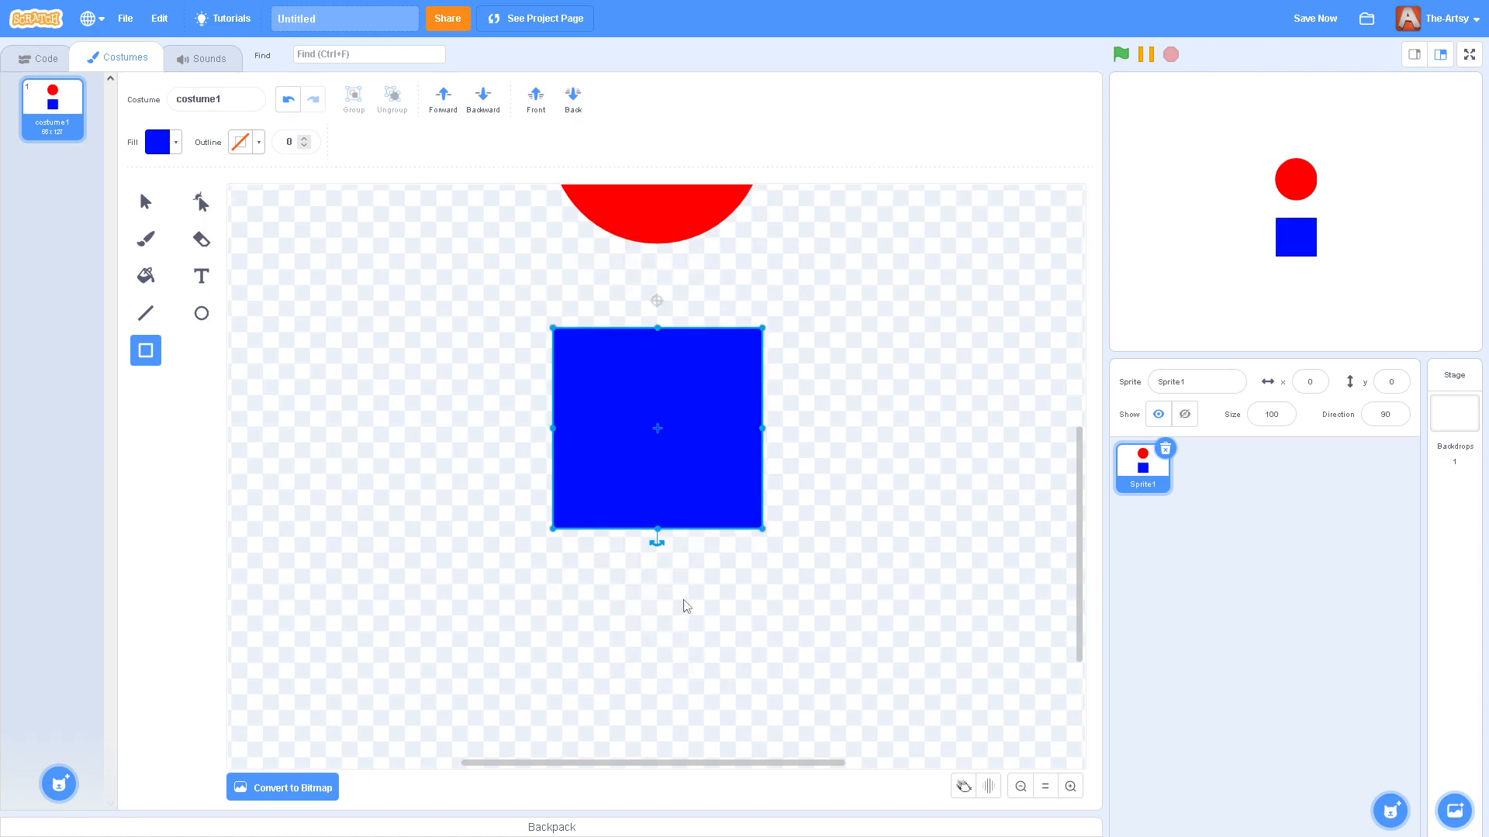
drag(611, 381, 611, 250)
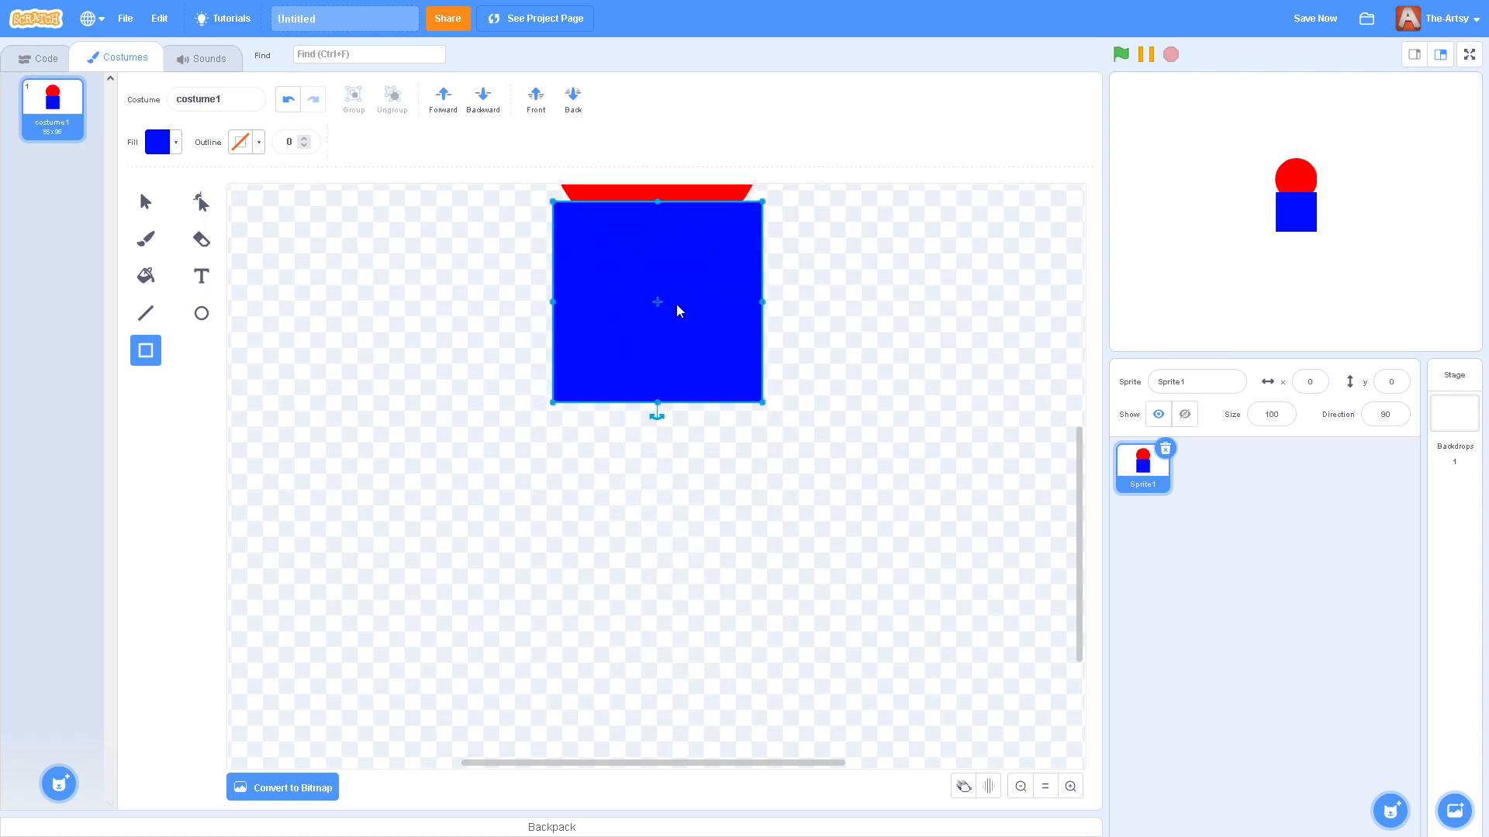
drag(673, 295, 688, 435)
click(851, 370)
scroll(766, 506, up, 2)
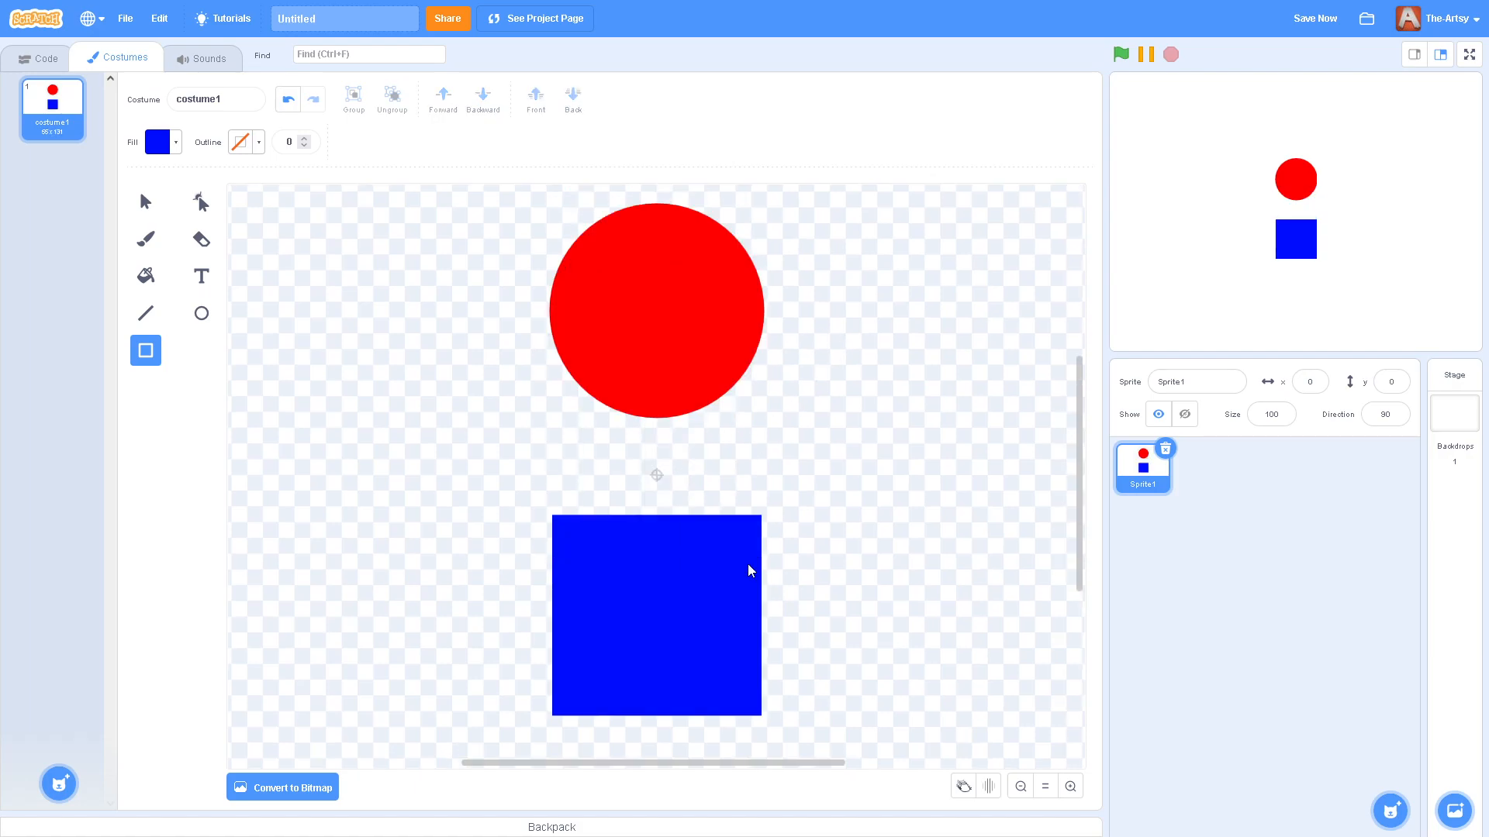
- Draw a wide, flat blue ellipse and place it across the blue square
click(201, 314)
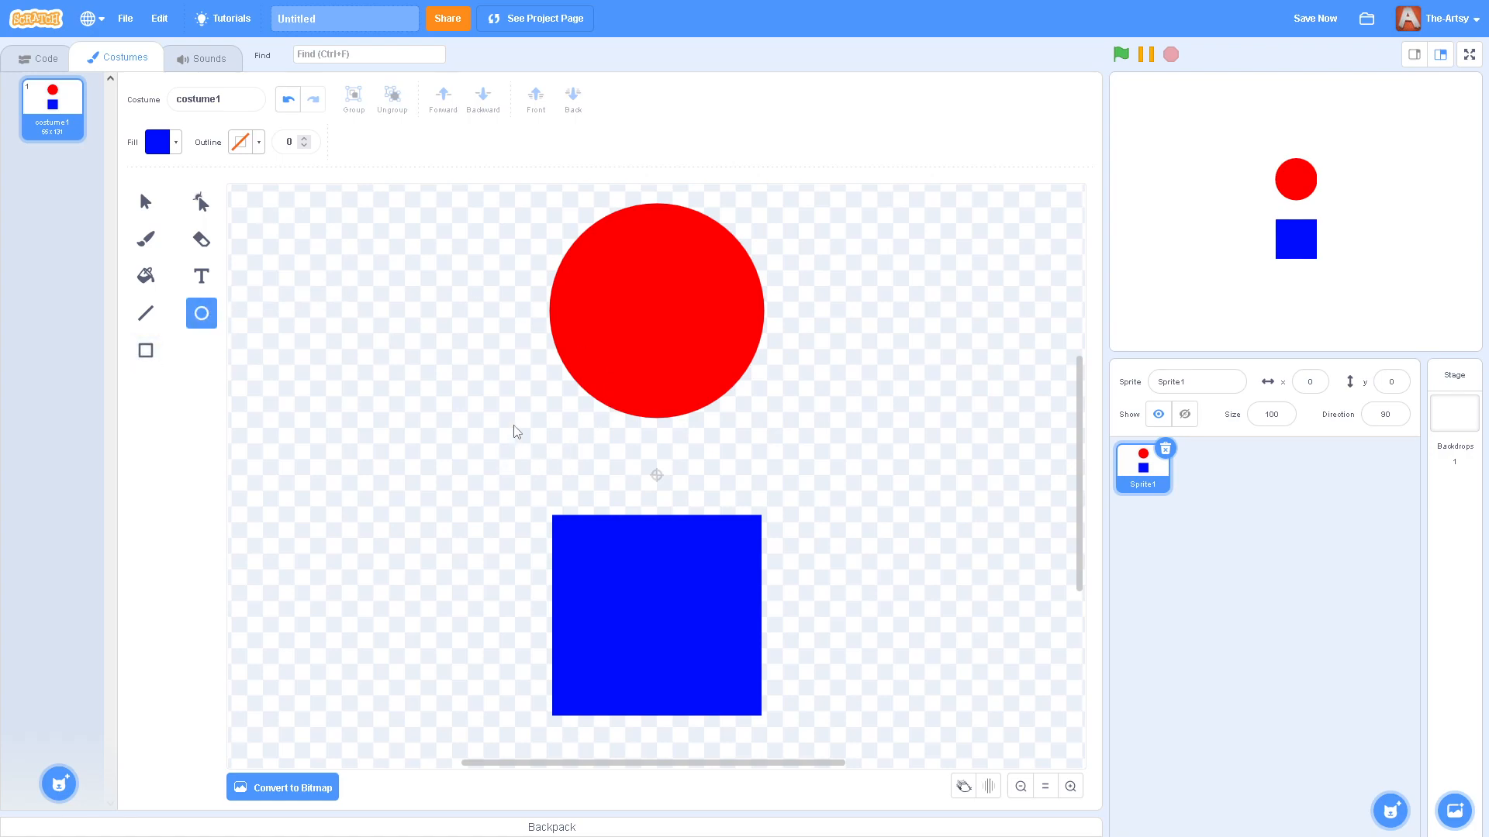
drag(428, 408, 608, 548)
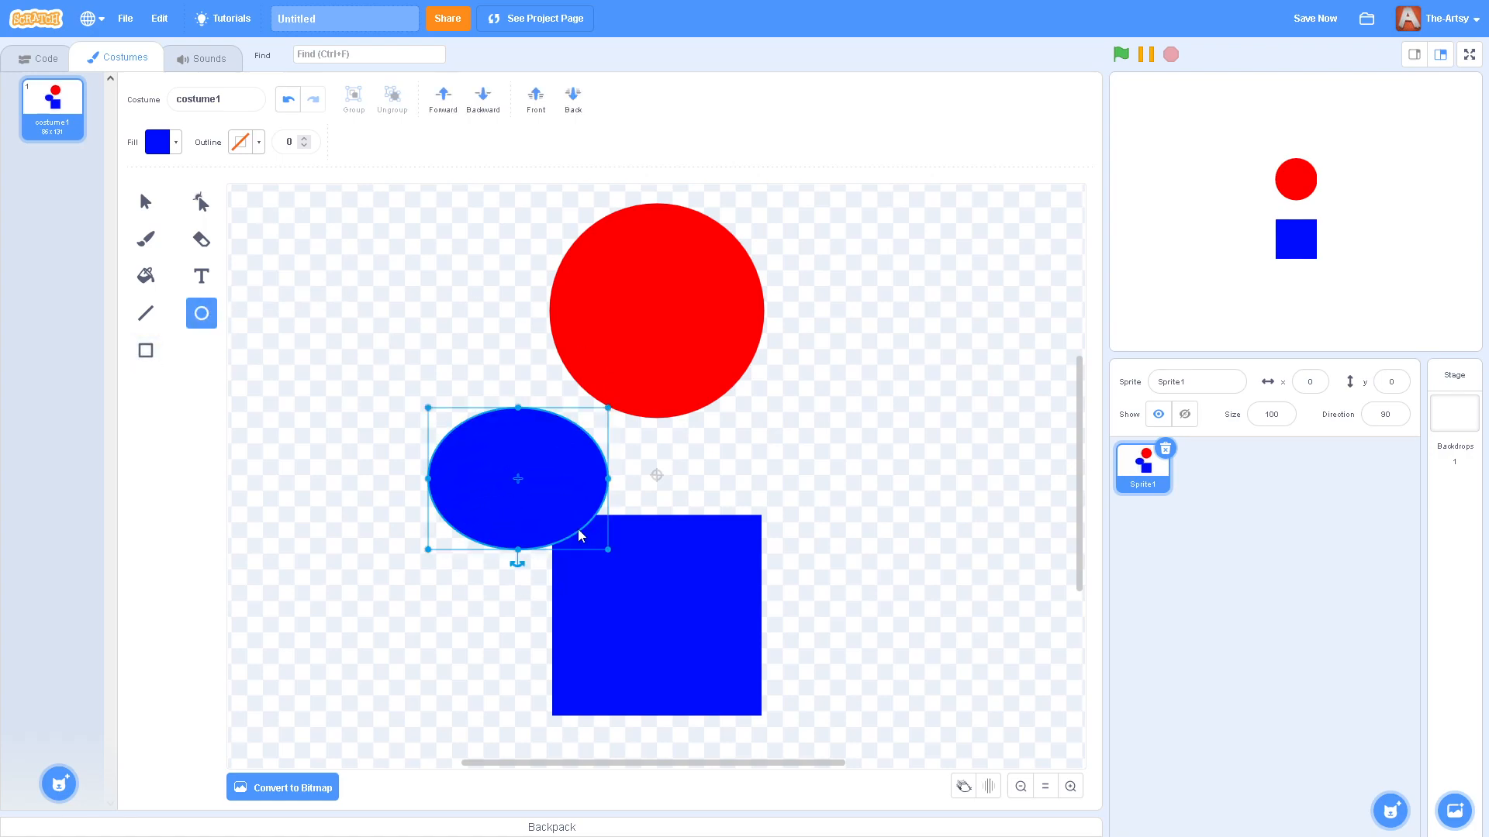
key(ctrl+z)
drag(504, 434, 822, 515)
mouse_move(872, 470)
mouse_down()
mouse_move(751, 571)
mouse_move(834, 557)
mouse_up()
- Arrange the blue ellipse as shoulders centered under the red circle, with the square as a torso overlapping its lower half
click(146, 202)
click(659, 597)
mouse_move(660, 593)
mouse_down()
mouse_move(681, 507)
mouse_move(674, 469)
mouse_move(676, 587)
mouse_up()
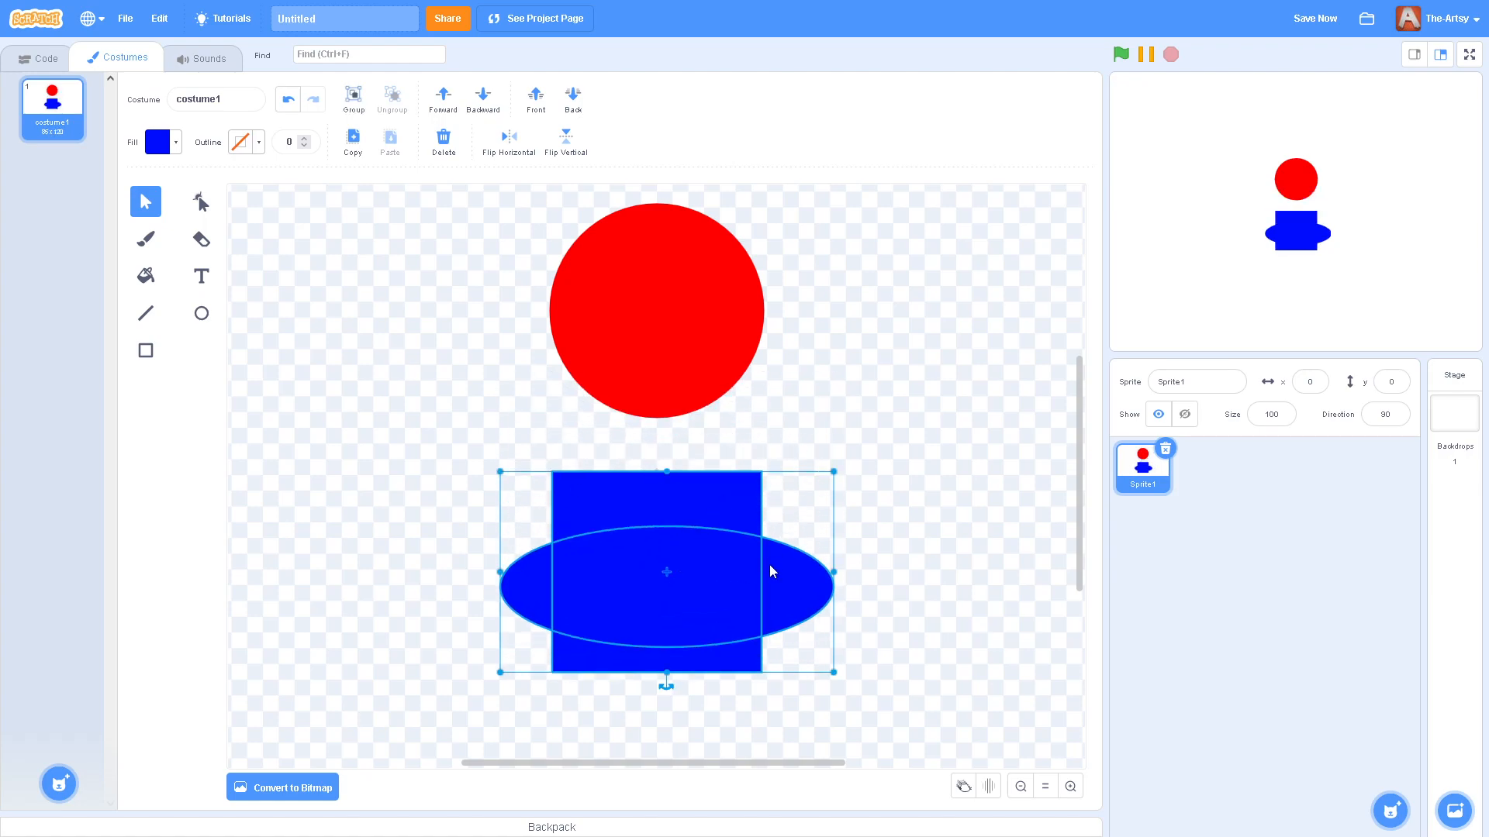
click(867, 441)
drag(798, 583, 775, 481)
click(728, 596)
drag(728, 595, 724, 505)
click(721, 625)
click(743, 405)
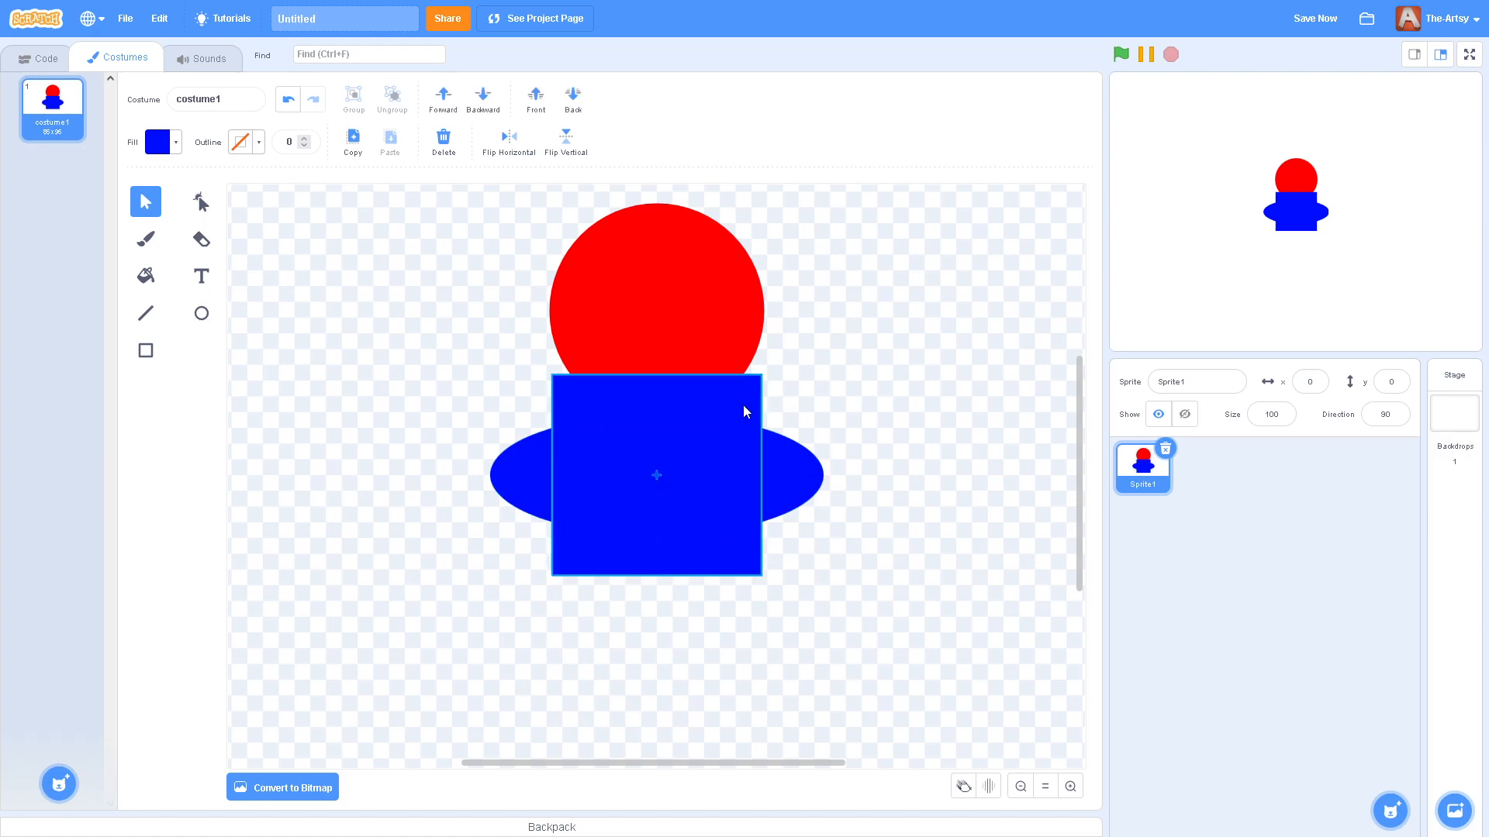
mouse_move(743, 405)
mouse_down()
mouse_move(729, 530)
mouse_move(729, 487)
mouse_up()
key(super)
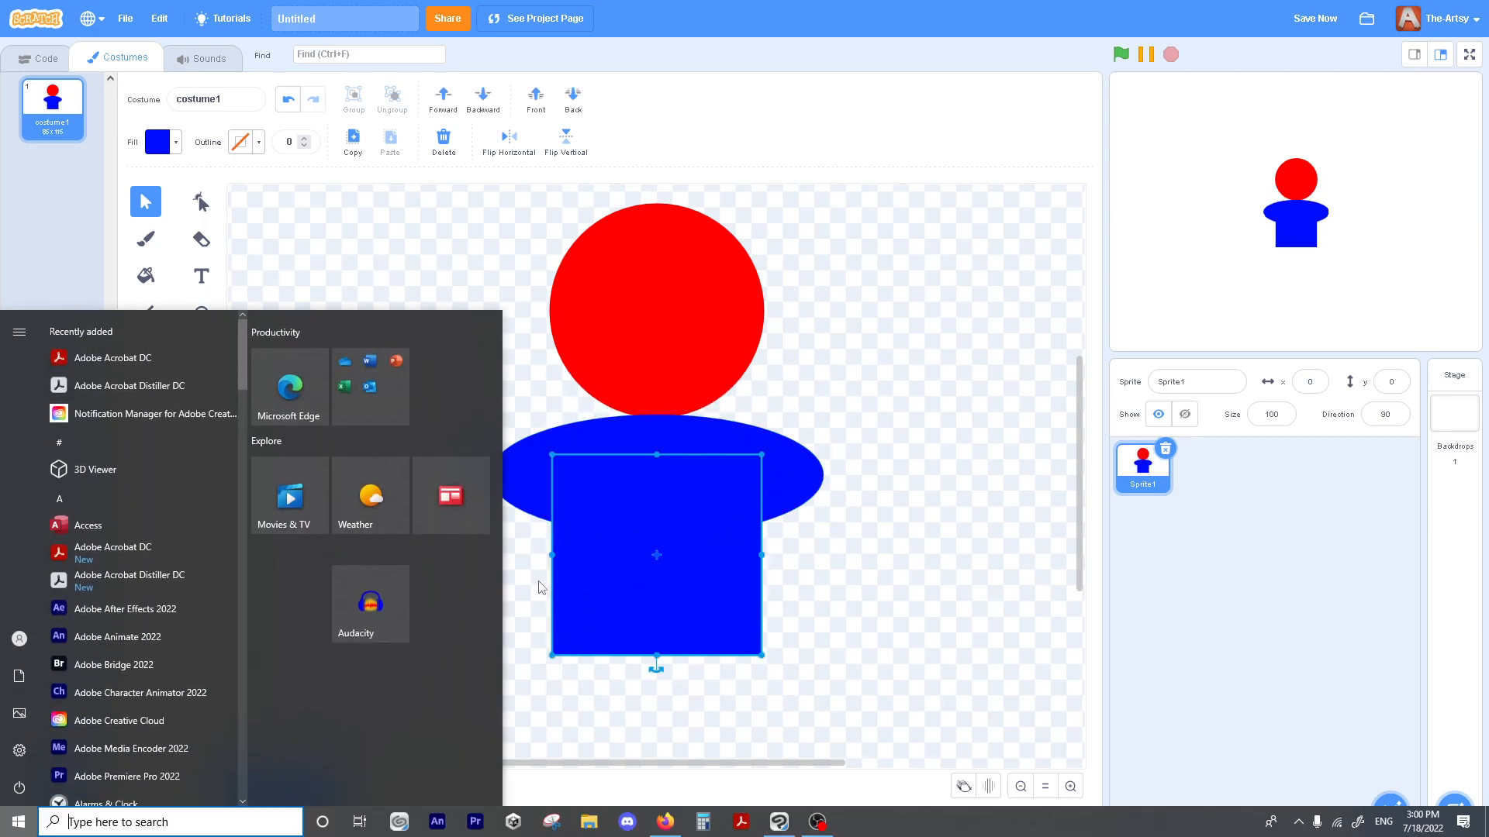
click(540, 591)
- Group the blue ellipse and square, and move them around as one object
drag(757, 513, 834, 471)
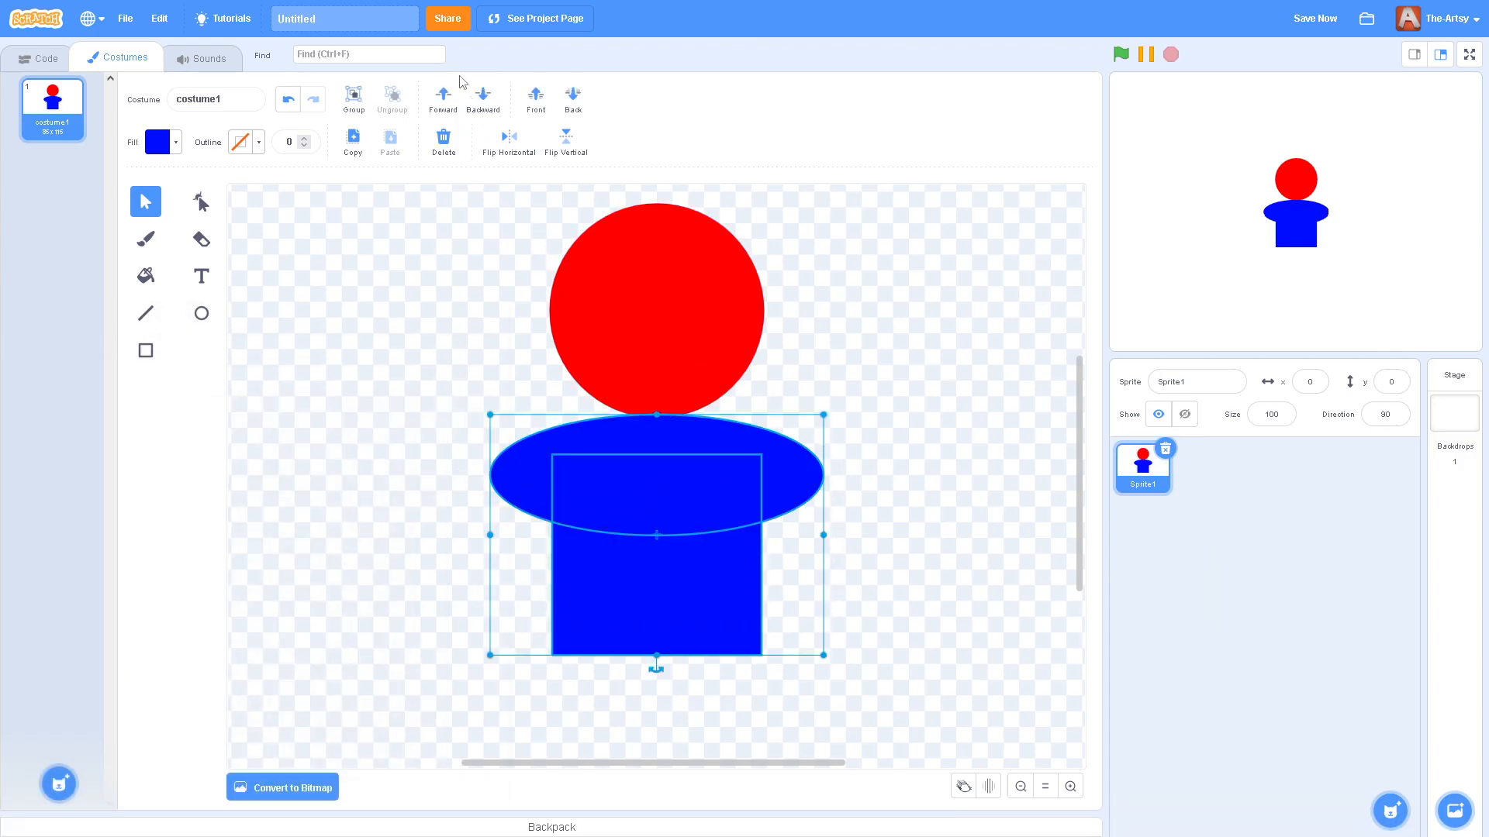
click(352, 100)
drag(575, 555, 682, 596)
drag(709, 435, 602, 387)
- Ungroup the blue shapes, move them separately, and undo the last move
click(391, 95)
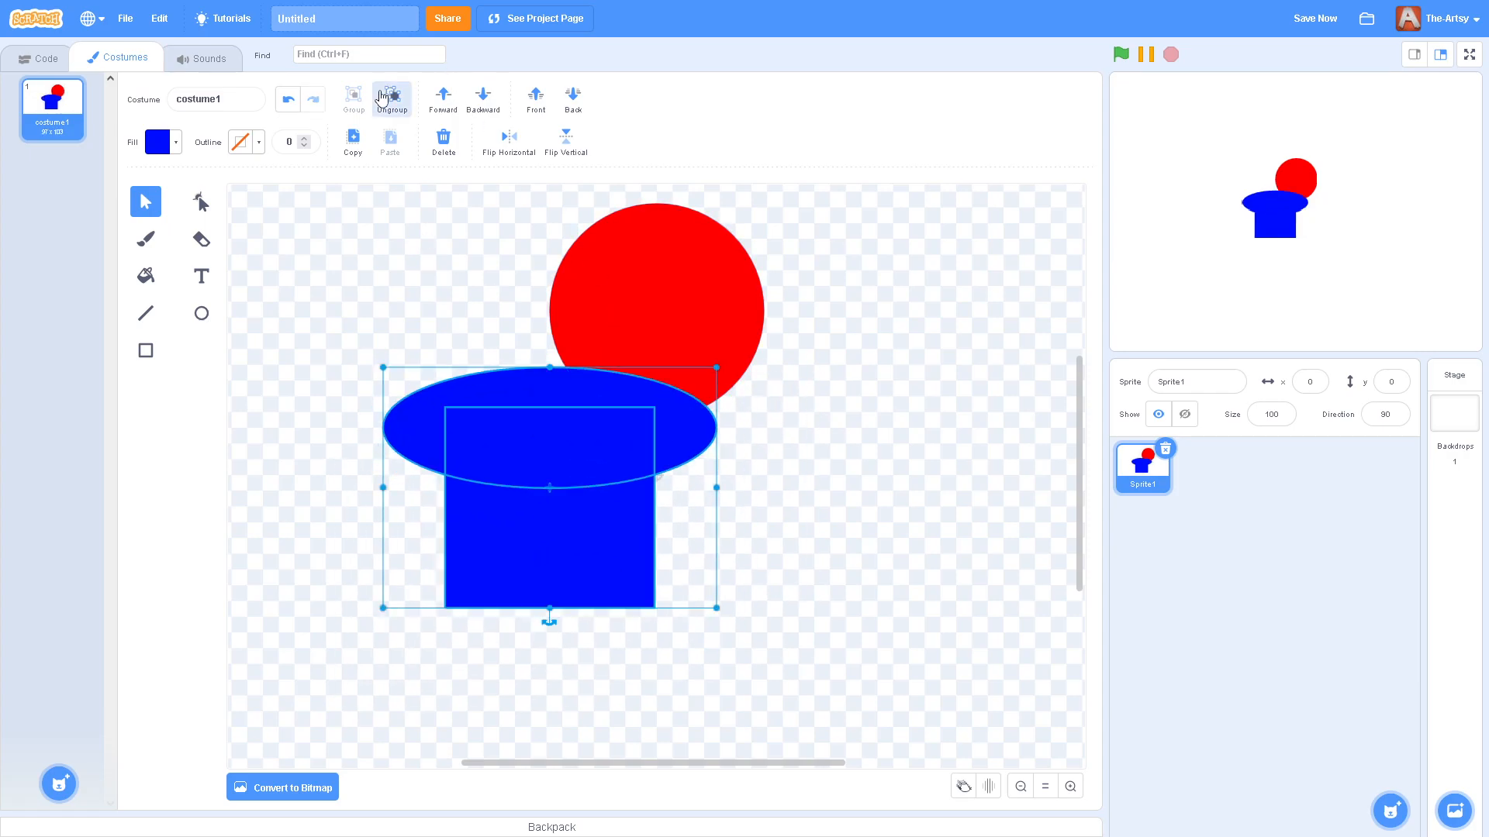
drag(513, 518, 615, 582)
click(880, 521)
drag(714, 587, 553, 609)
key(ctrl+z)
- Group the blue ellipse and square again and center the group just below the red circle
click(353, 99)
drag(661, 580, 668, 502)
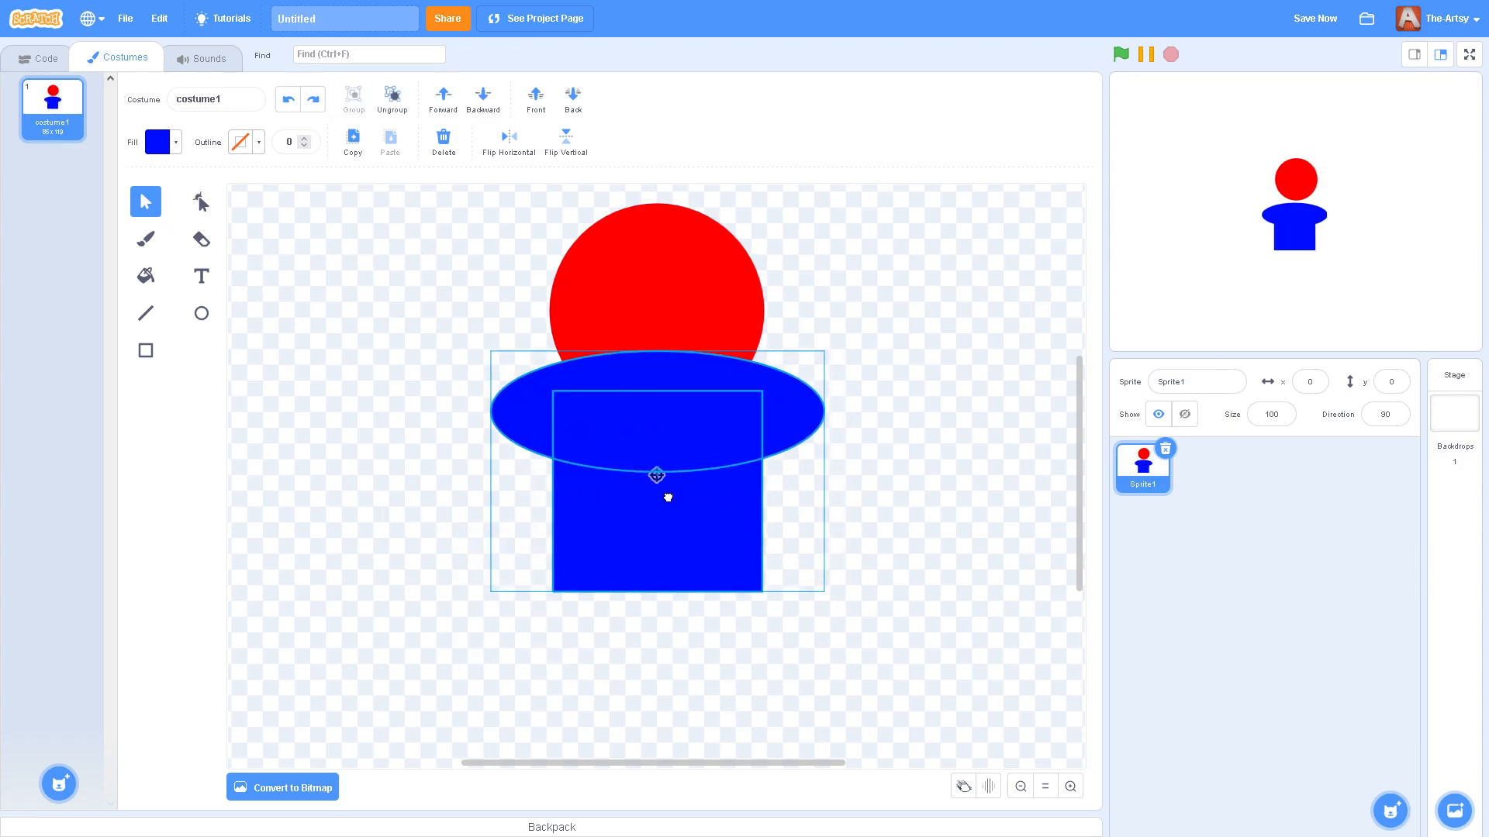
shift+click(667, 504)
click(673, 505)
shift+click(673, 498)
click(673, 506)
drag(673, 507, 671, 551)
- Move the red circle down so its lower part overlaps the top of the blue body, aligned to the vertical center
click(787, 309)
click(730, 304)
drag(731, 304, 718, 475)
click(676, 325)
drag(680, 373, 694, 258)
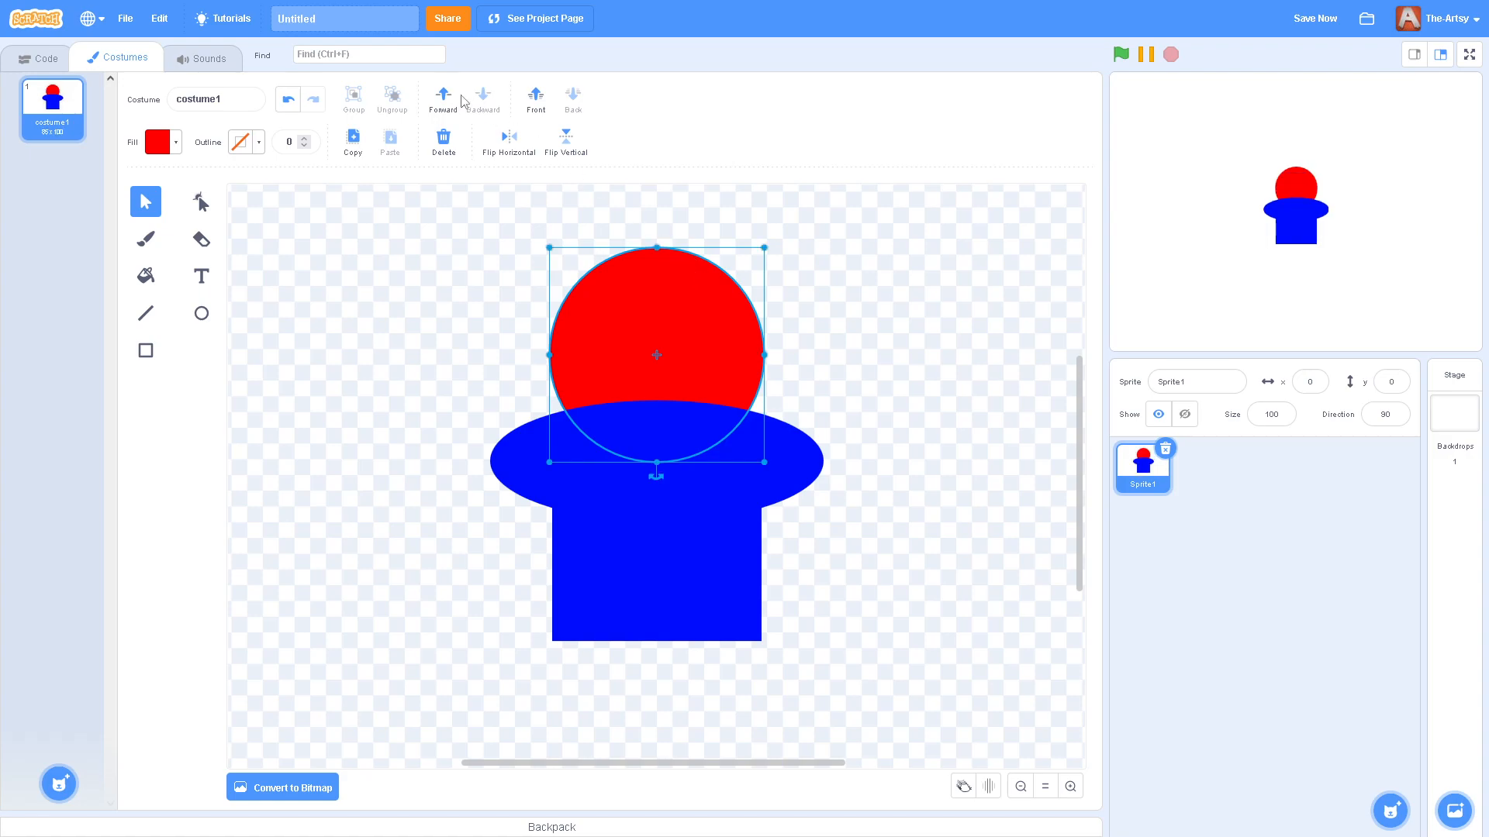
- Move the red circle over the blue body and toggle its layering behind and in front of the group, ending in front
click(548, 115)
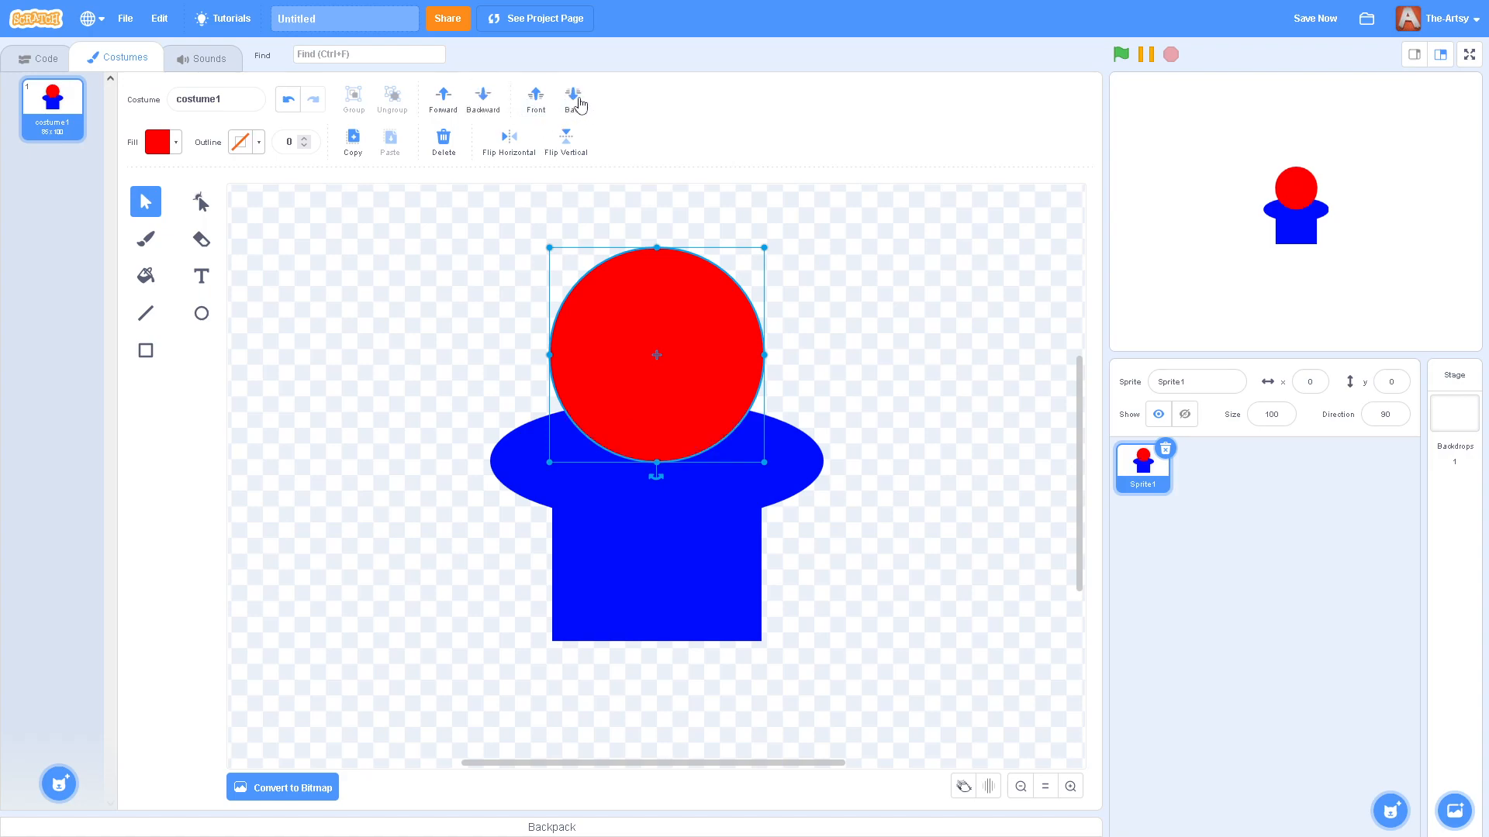
click(577, 101)
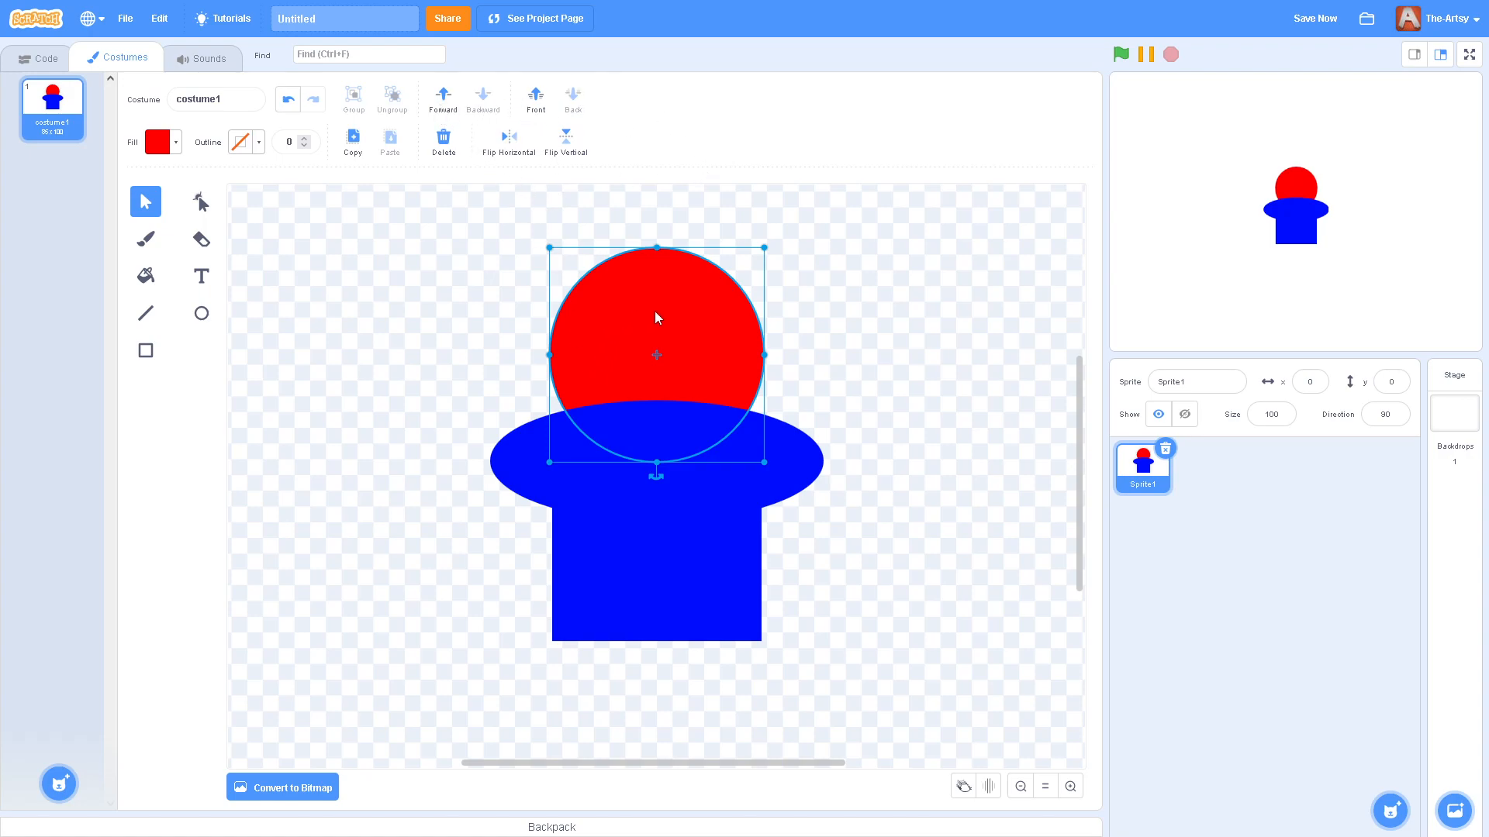
drag(691, 287, 687, 417)
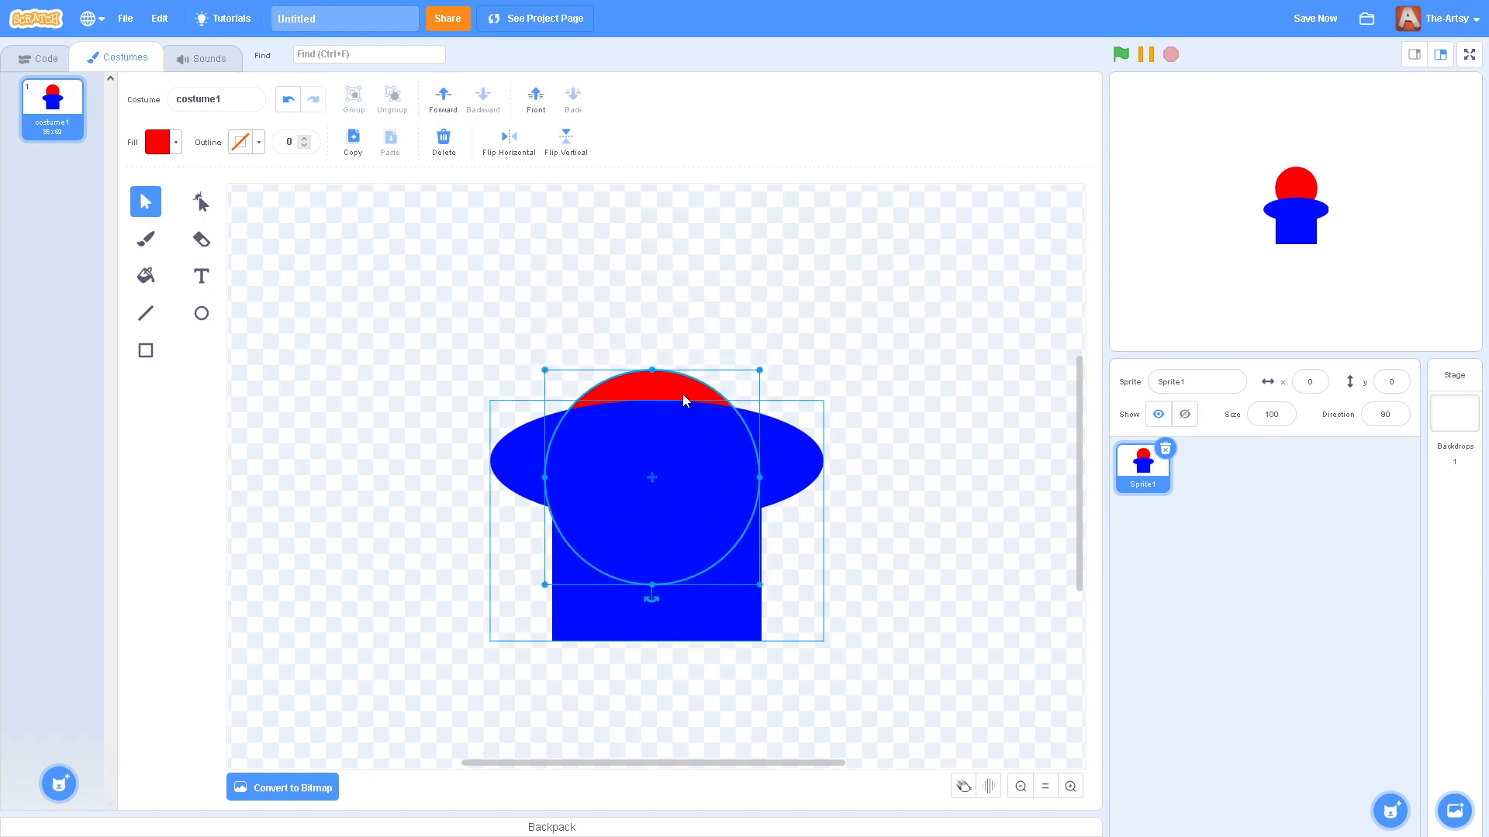
click(453, 109)
click(480, 97)
click(444, 97)
click(481, 97)
click(443, 97)
click(481, 97)
click(443, 97)
click(481, 97)
click(443, 97)
click(480, 97)
click(447, 97)
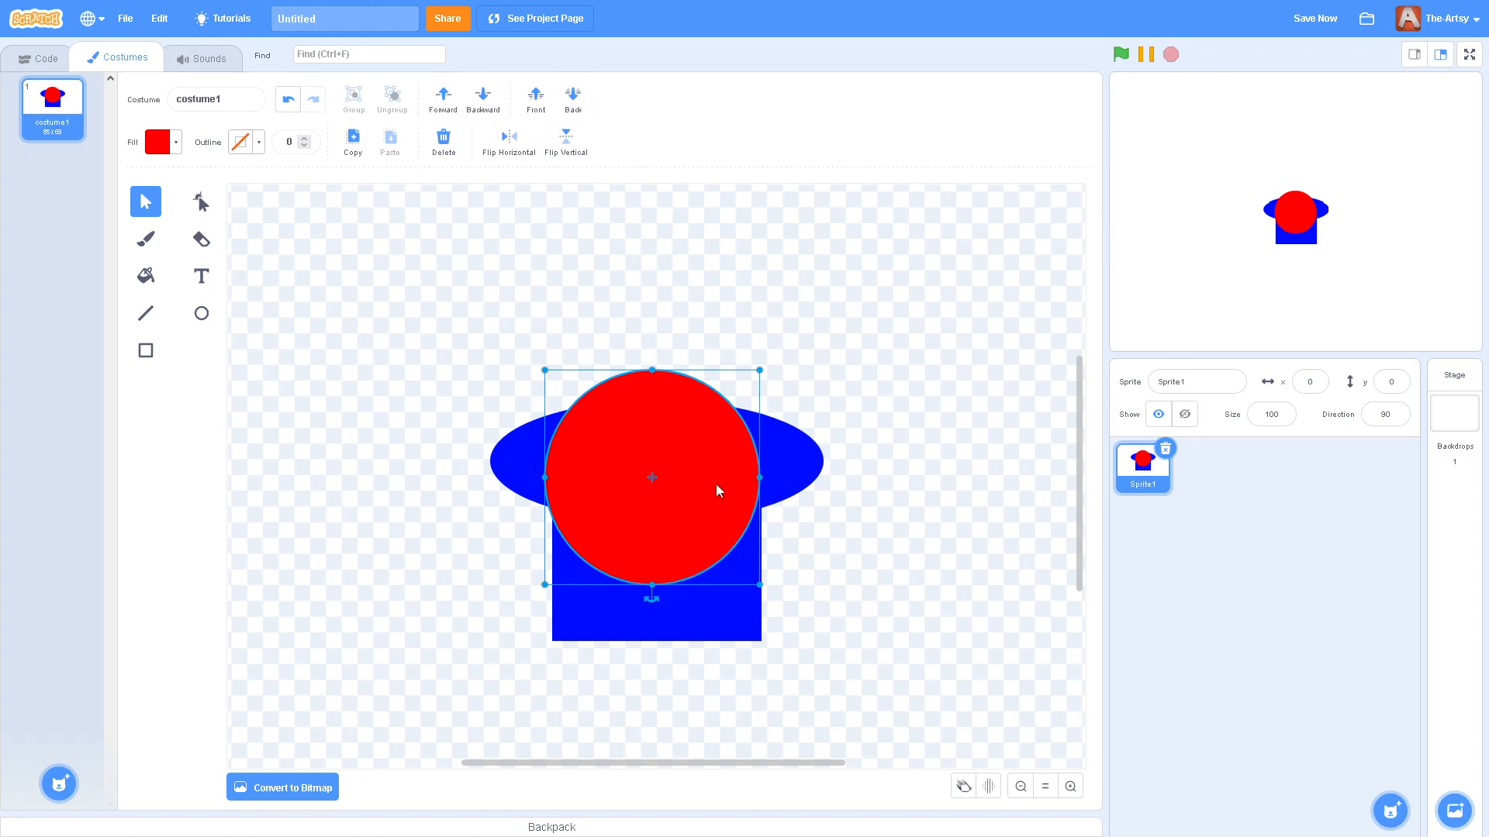
- Ungroup the blue ellipse and square, and place the red circle over the middle of both shapes
drag(694, 469, 695, 370)
drag(870, 494, 589, 787)
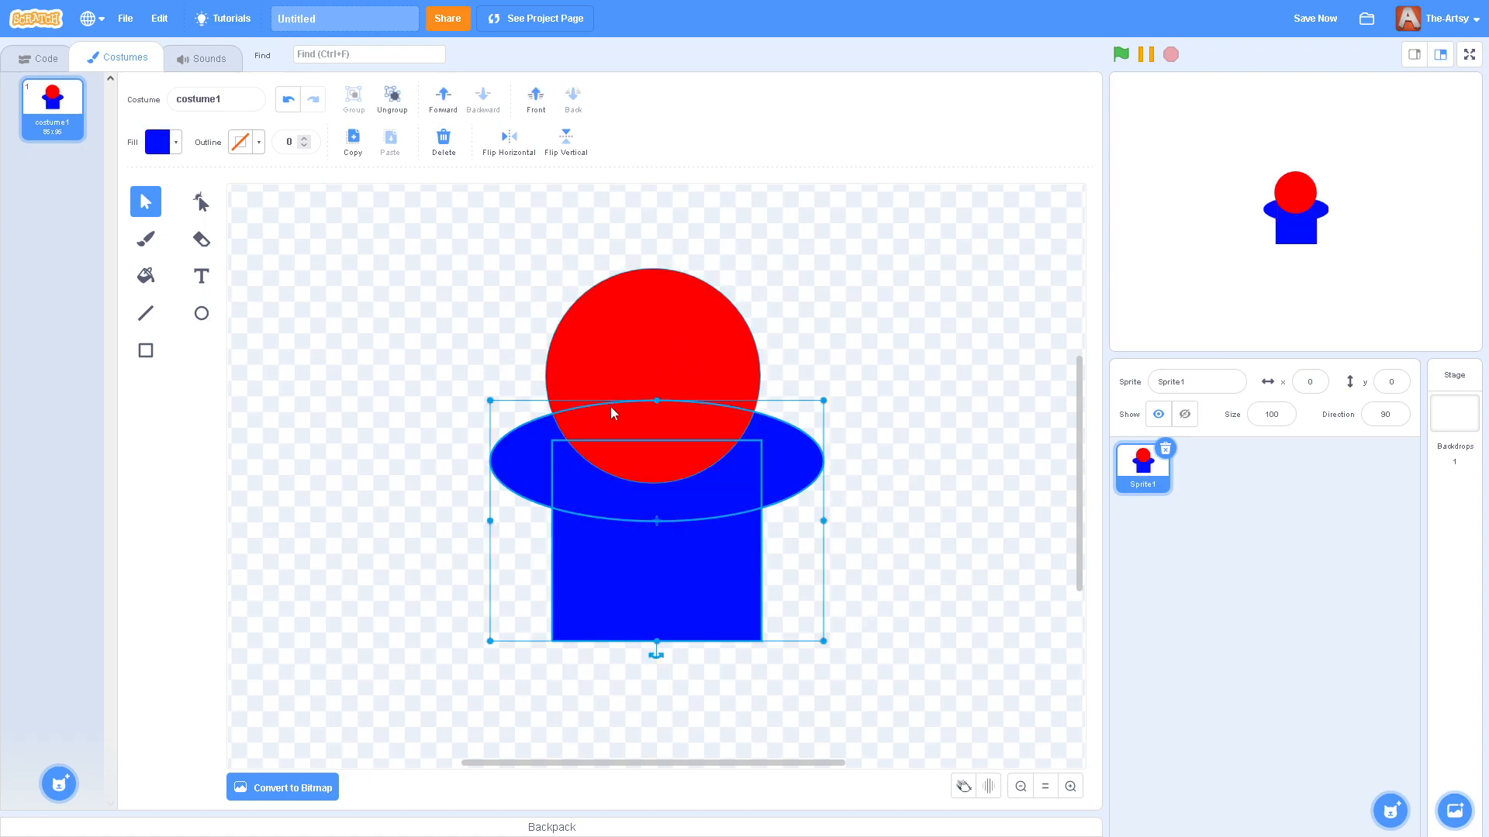
click(390, 114)
click(558, 206)
drag(677, 320, 683, 445)
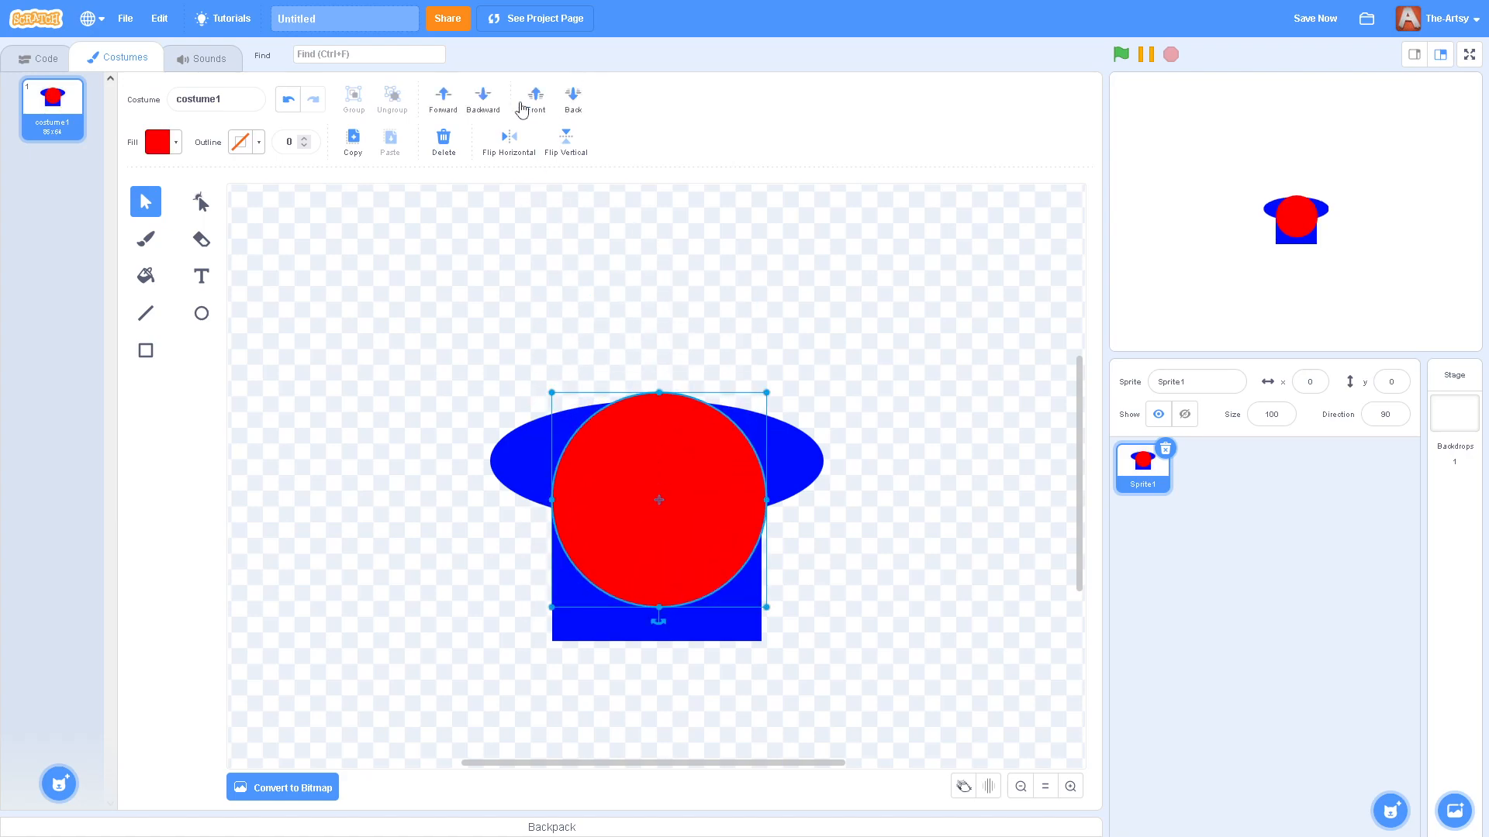
- Shift the red circle backward and forward one layer at a time through the blue shapes, finishing with it at the front
click(487, 101)
click(499, 108)
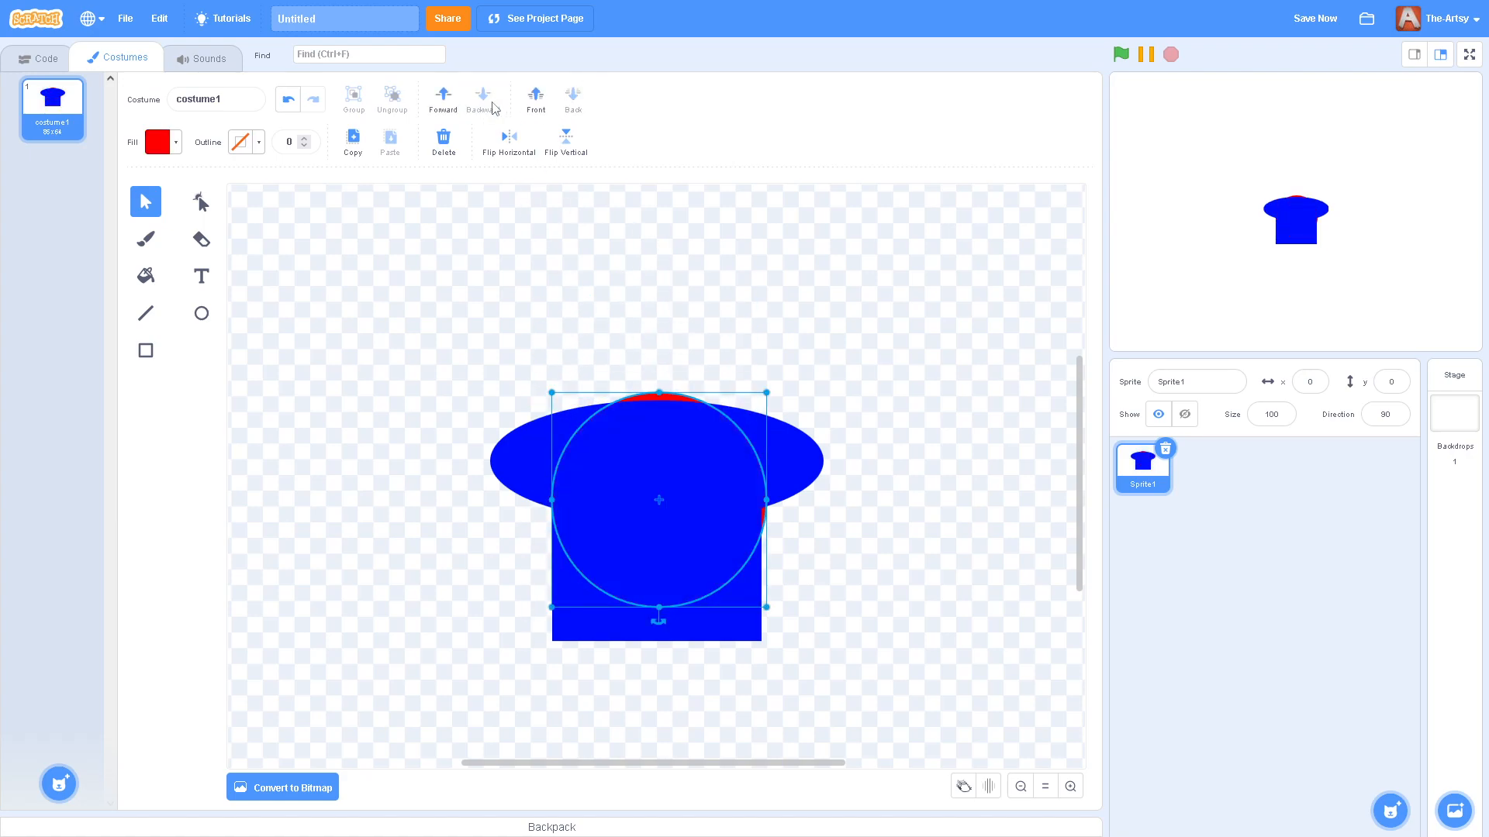
click(443, 97)
click(443, 97)
click(481, 101)
click(480, 103)
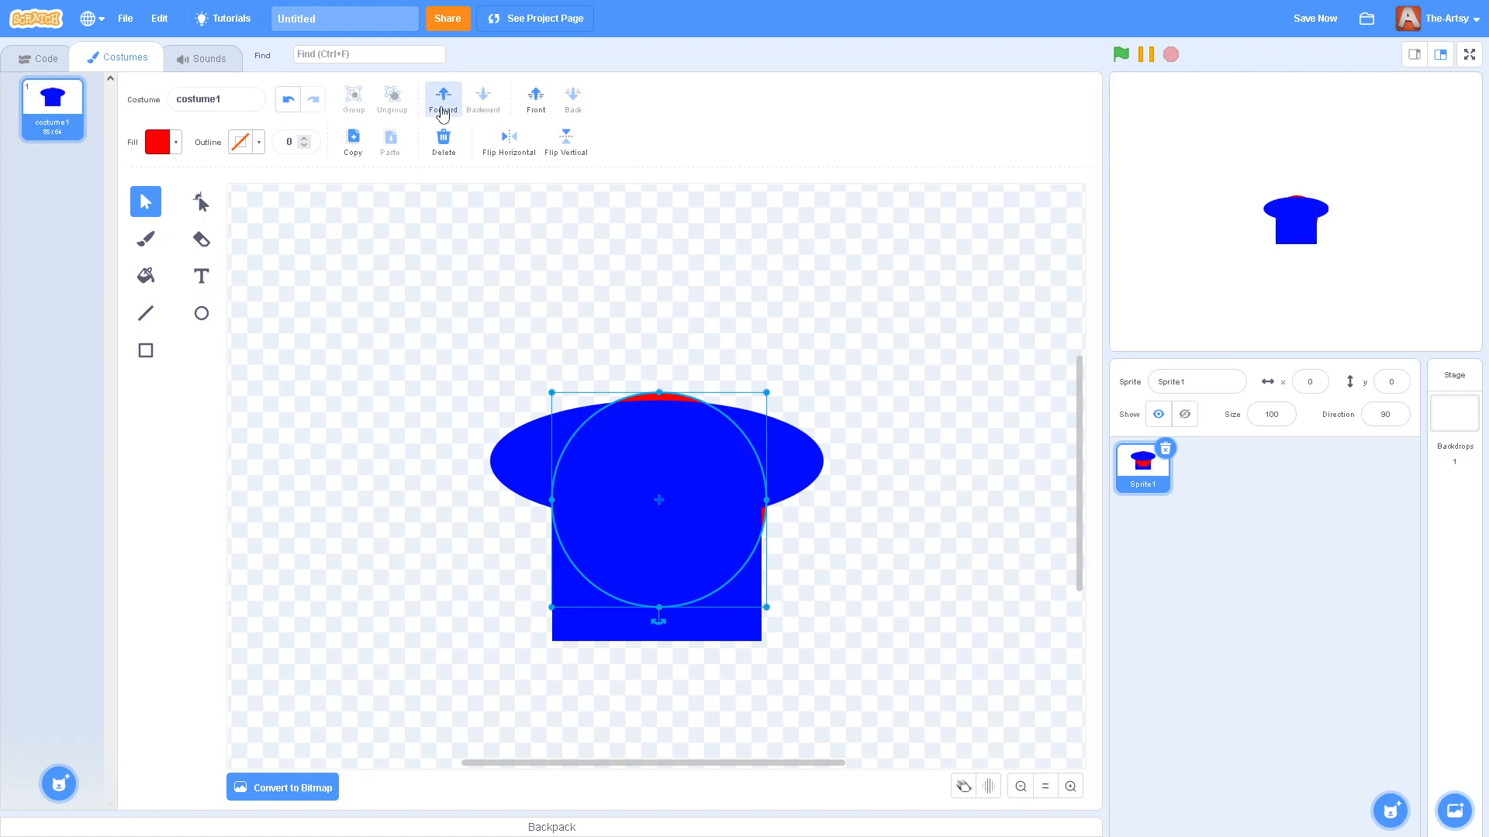
click(443, 97)
click(443, 96)
click(575, 99)
click(549, 106)
right_click(555, 109)
click(920, 359)
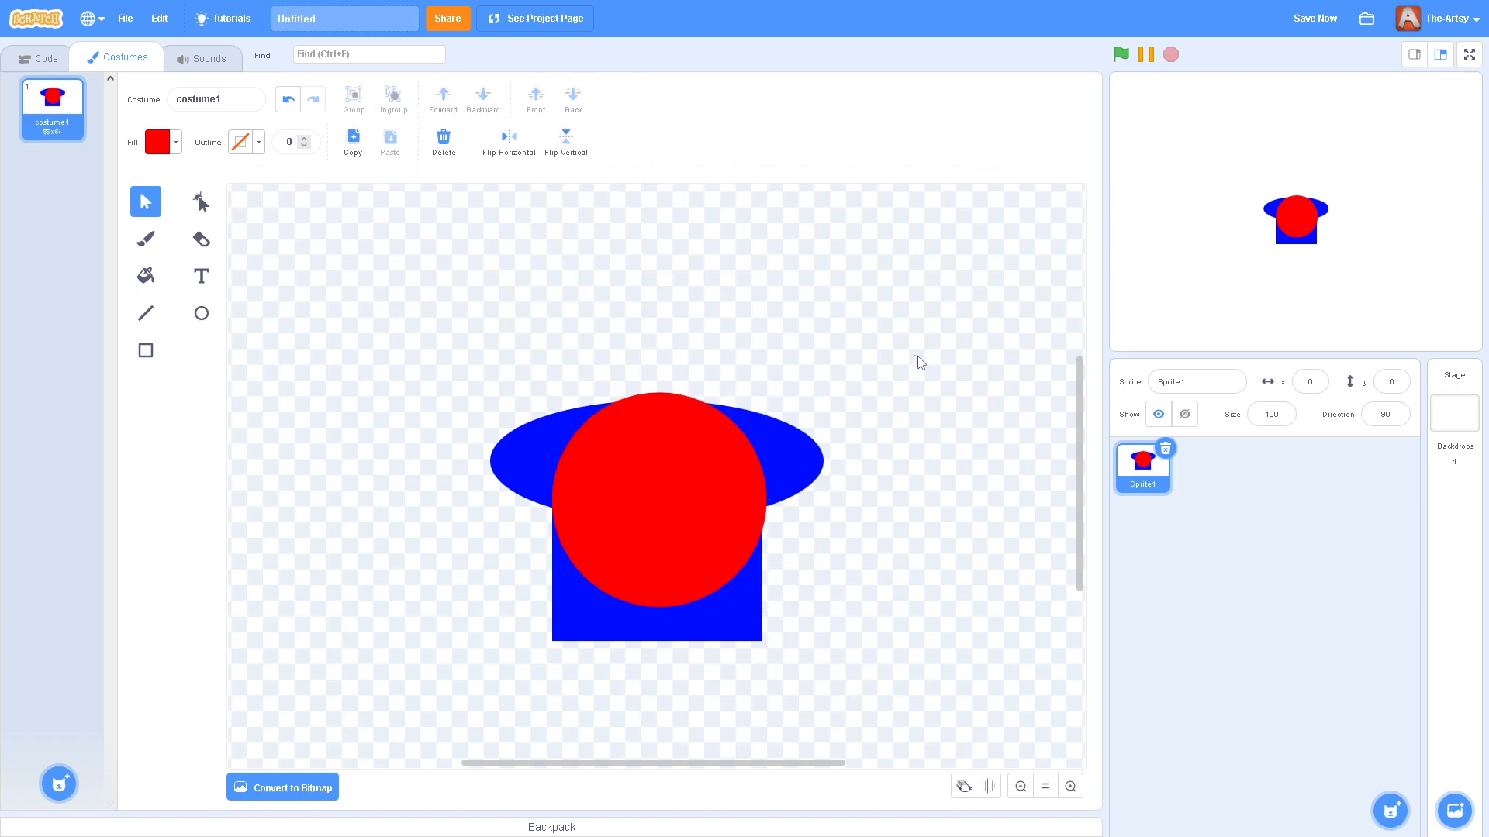
- Move the red circle up as a centered head that slightly overlaps the top of the blue ellipse
drag(661, 539, 658, 515)
drag(656, 454, 652, 511)
drag(695, 450, 692, 449)
key(Escape)
click(699, 389)
key(Escape)
drag(693, 402, 694, 246)
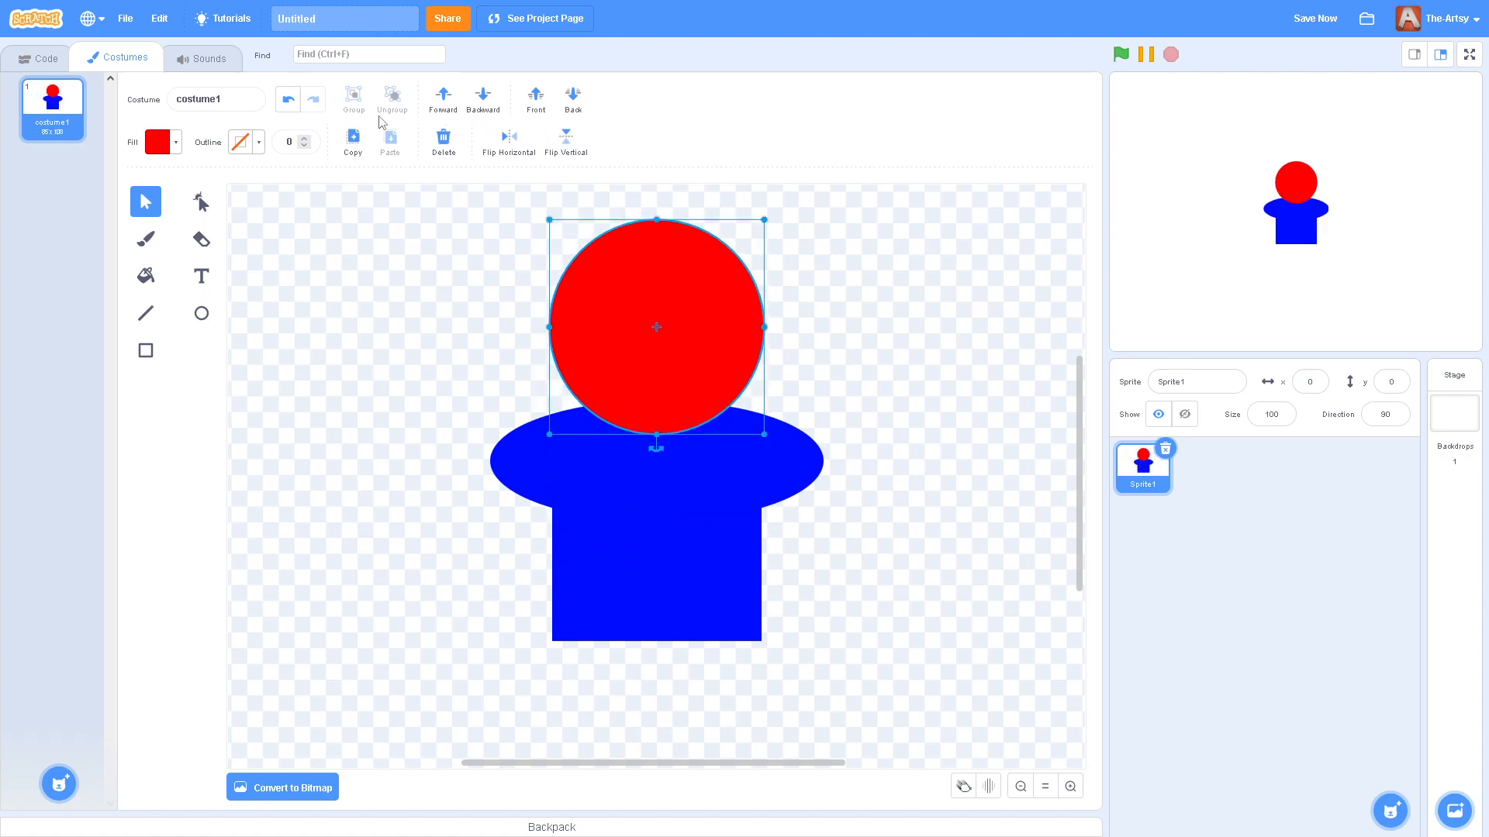
- Group the blue ellipse and square, and send the group to the back behind the red circle
drag(392, 465, 665, 552)
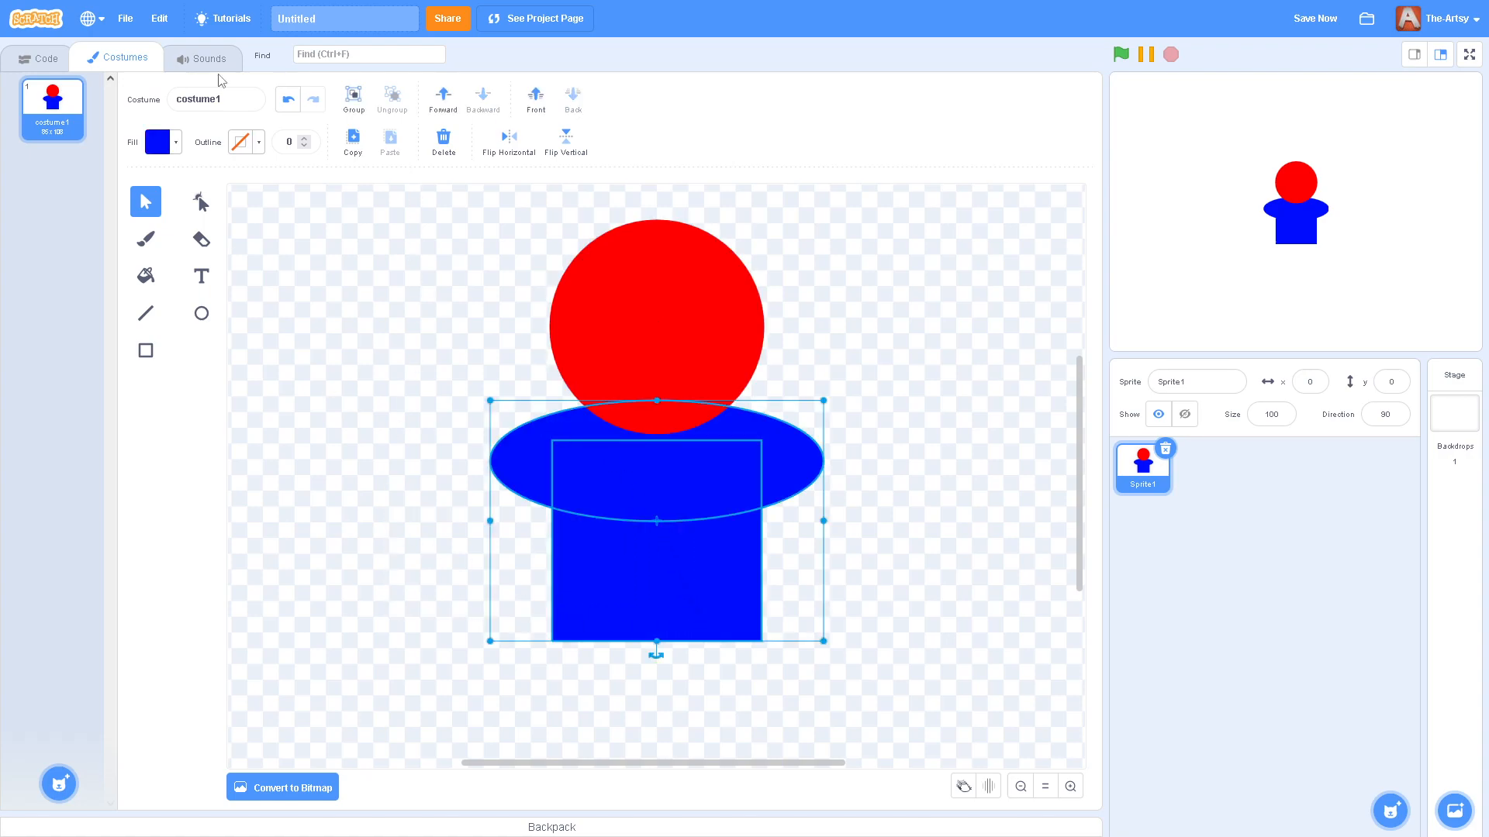
click(353, 97)
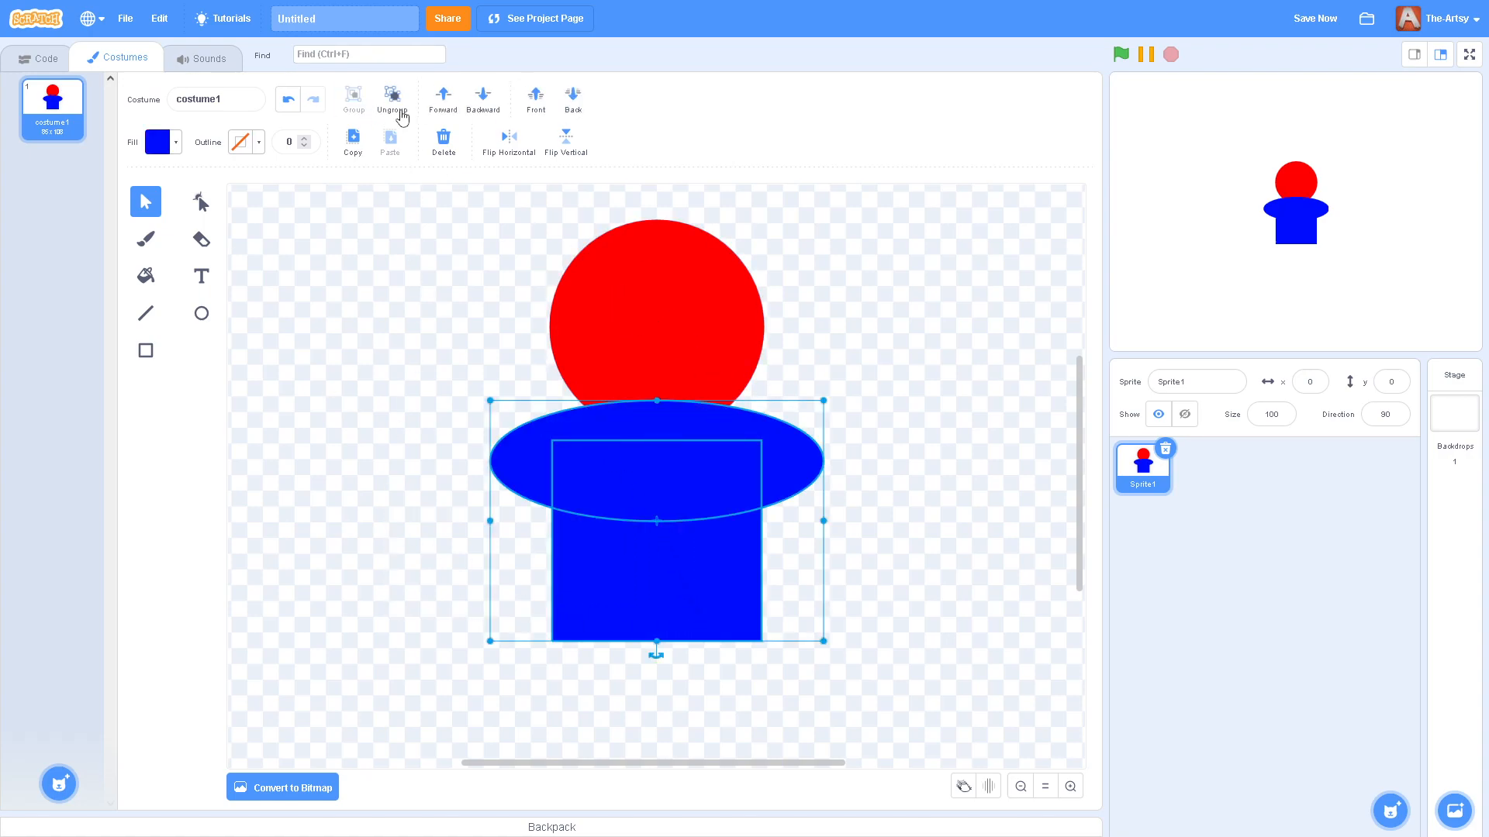
click(573, 97)
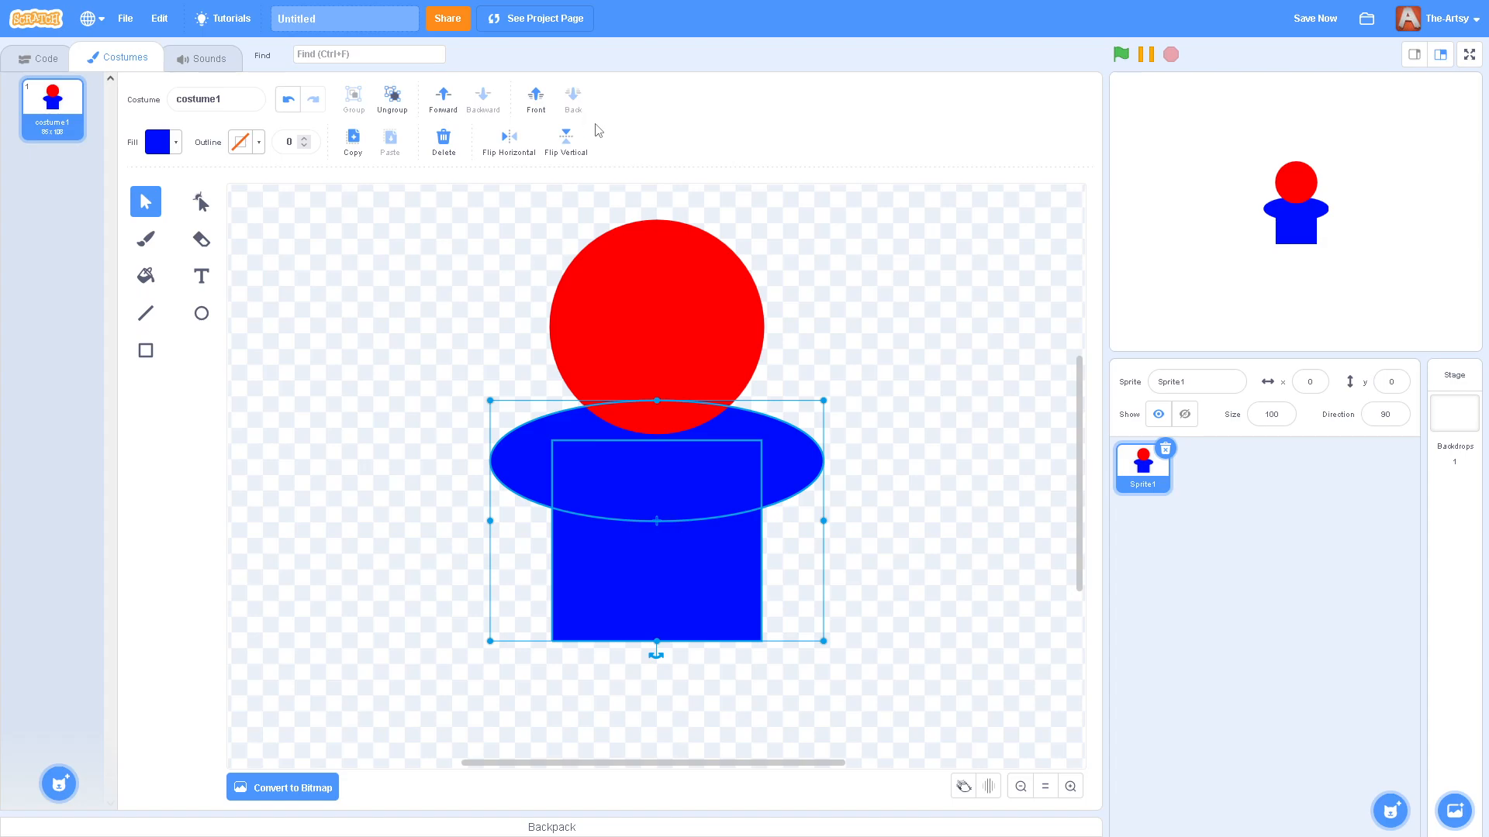
- Draw a small blue circle beside the lower body and shift it slightly toward the body
click(876, 414)
scroll(421, 257, down, 3)
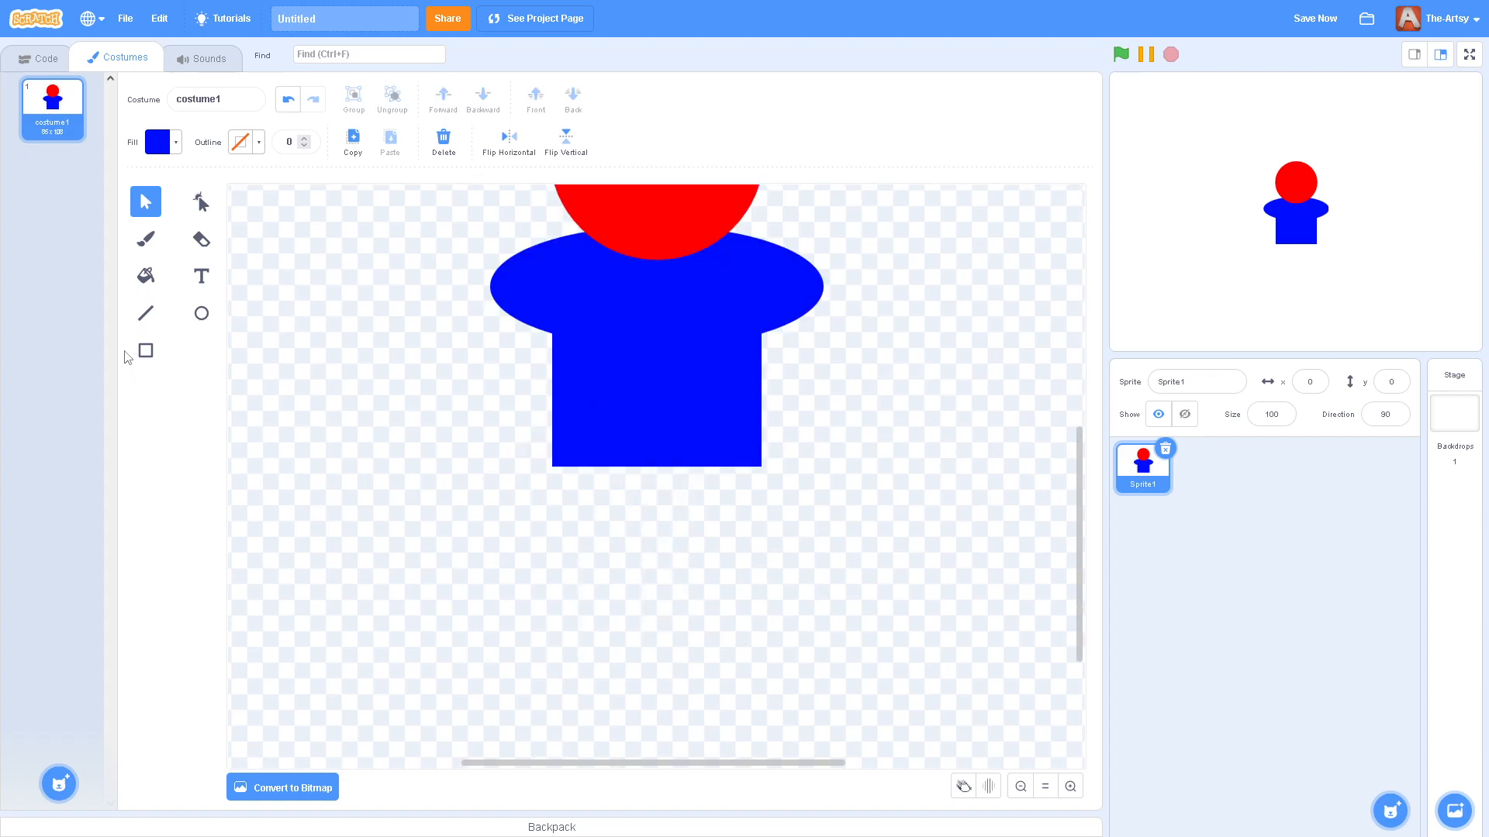
click(191, 320)
mouse_move(858, 377)
mouse_down()
mouse_move(917, 426)
mouse_move(661, 318)
mouse_move(955, 438)
mouse_move(914, 426)
mouse_up()
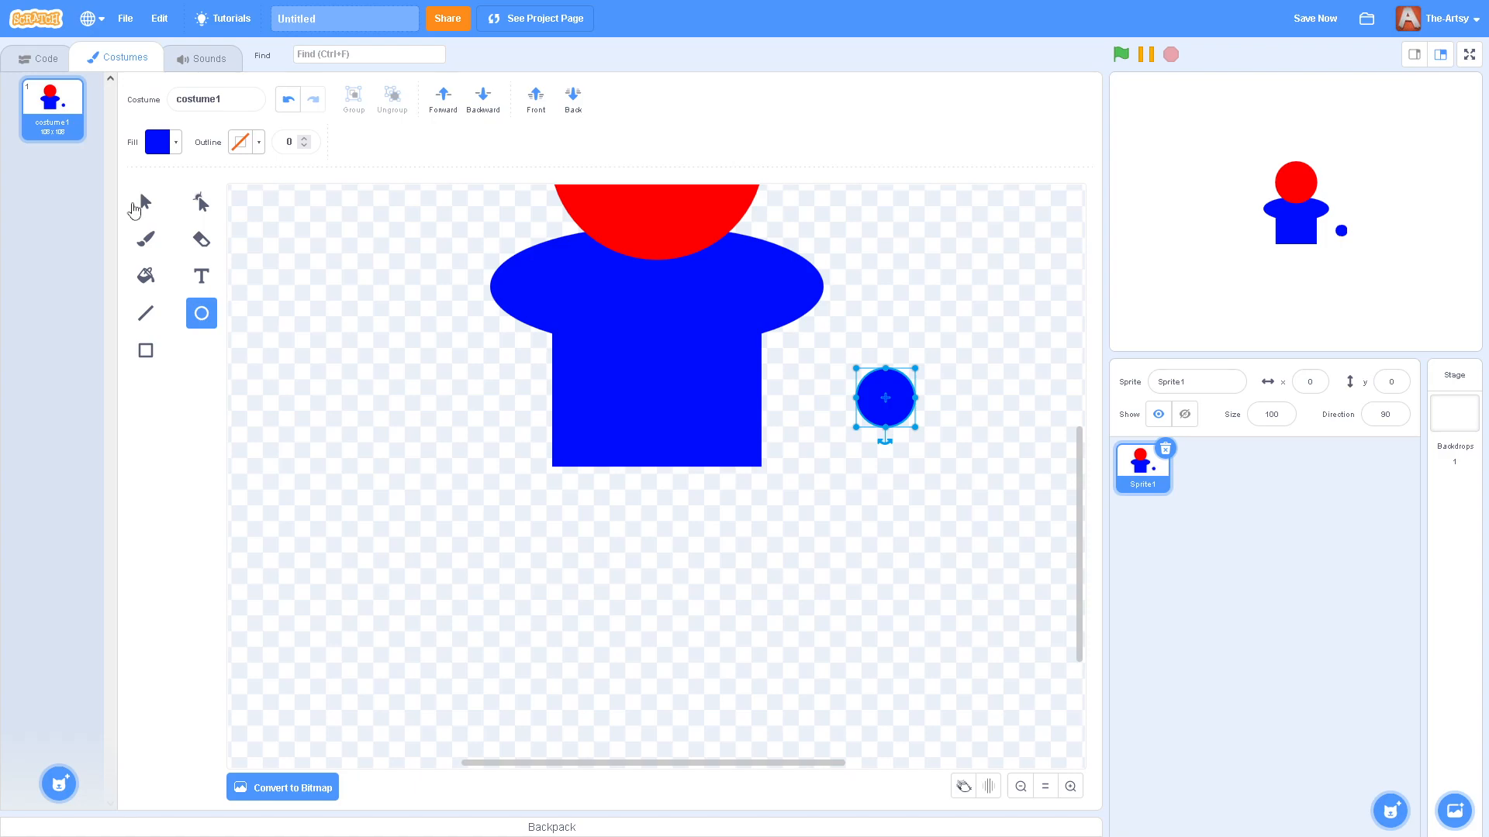
click(144, 203)
drag(894, 382, 872, 382)
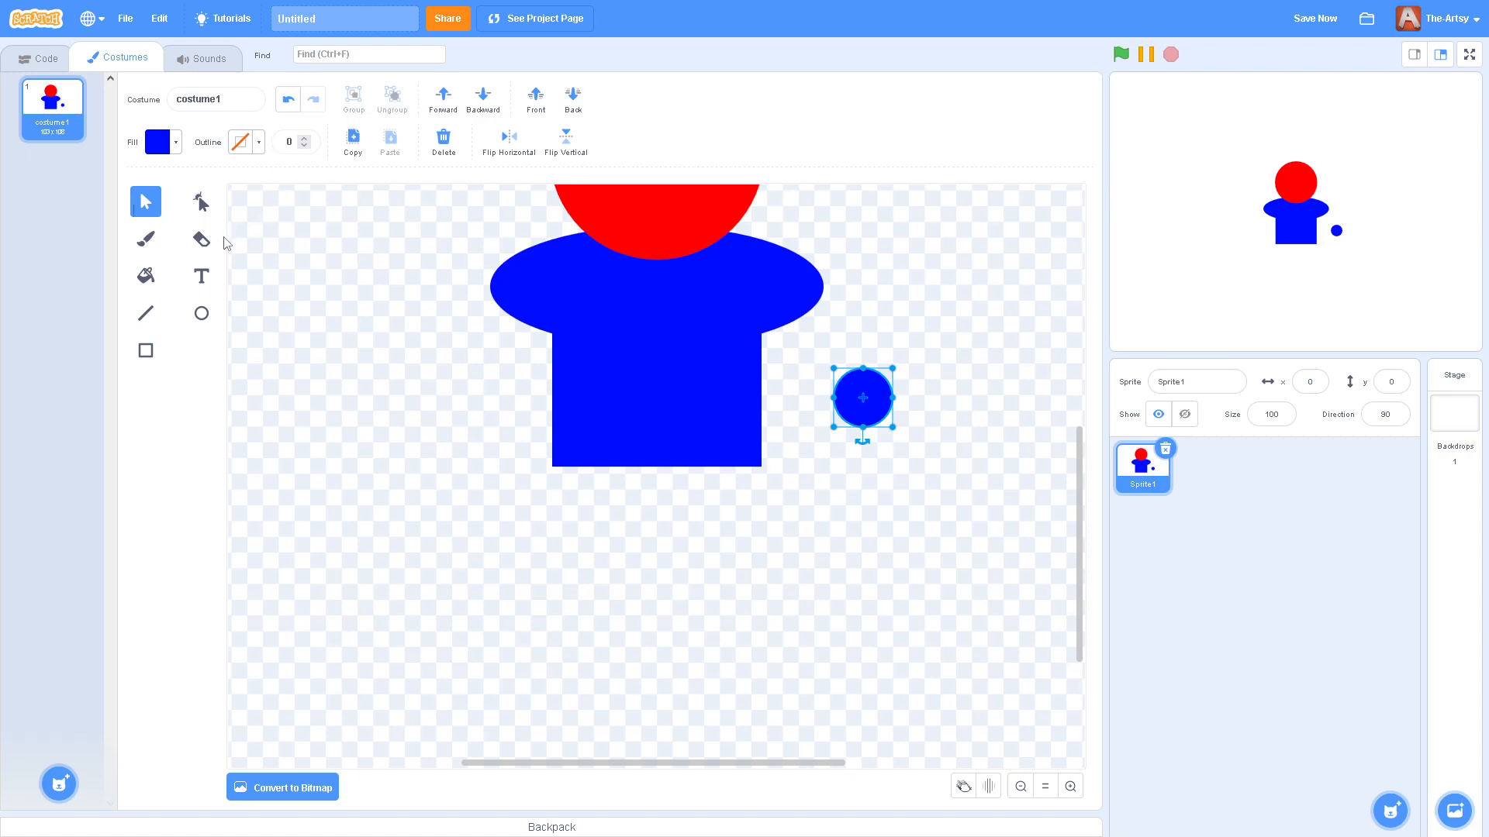
key(ctrl+c)
key(ctrl+v)
drag(884, 421, 974, 406)
key(Delete)
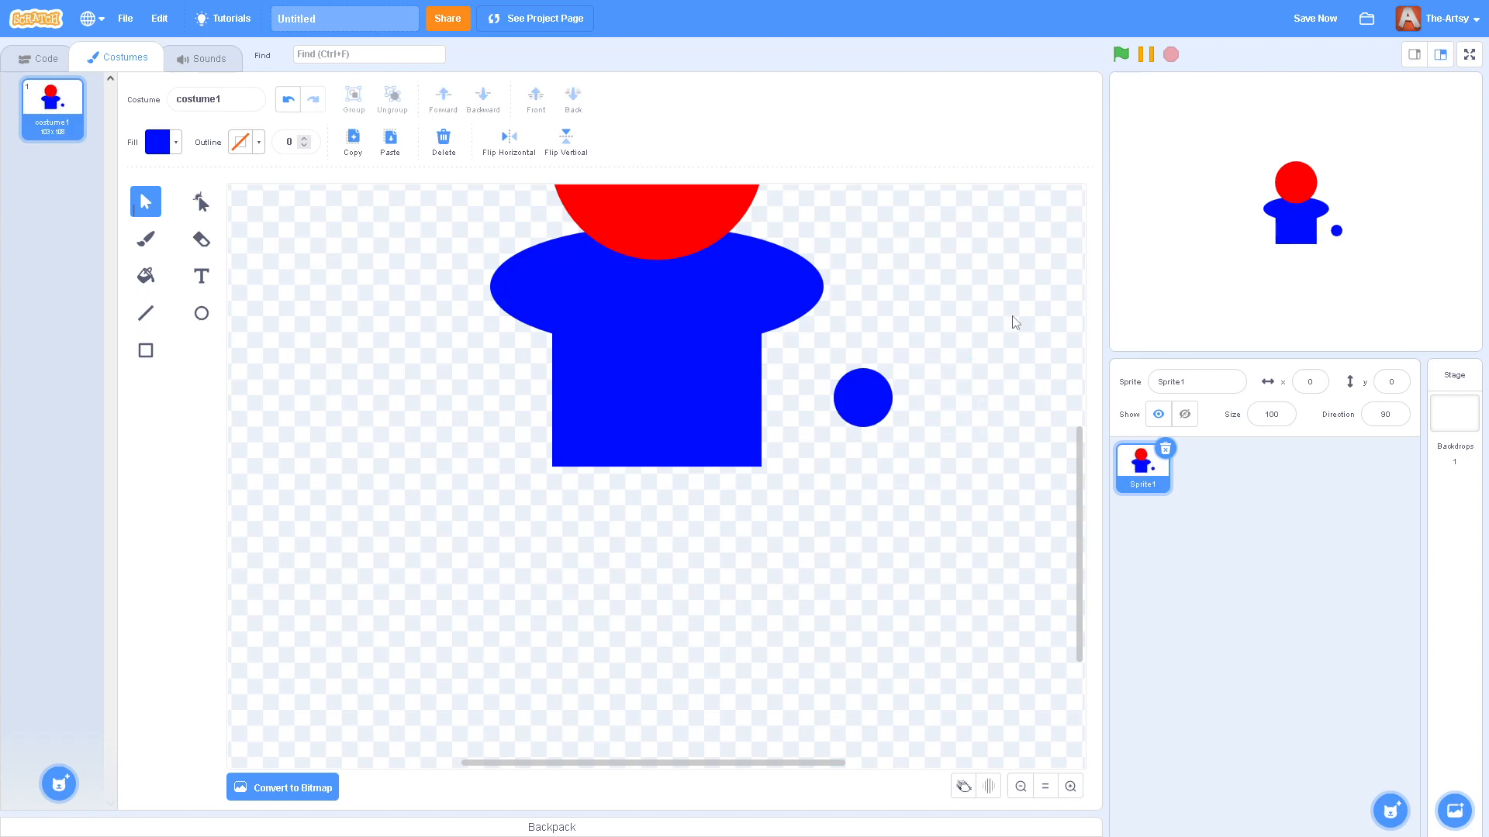
- Draw a blue rectangle as wide as the small circle, extending down from its middle to form the upper arm
click(147, 352)
right_click(134, 356)
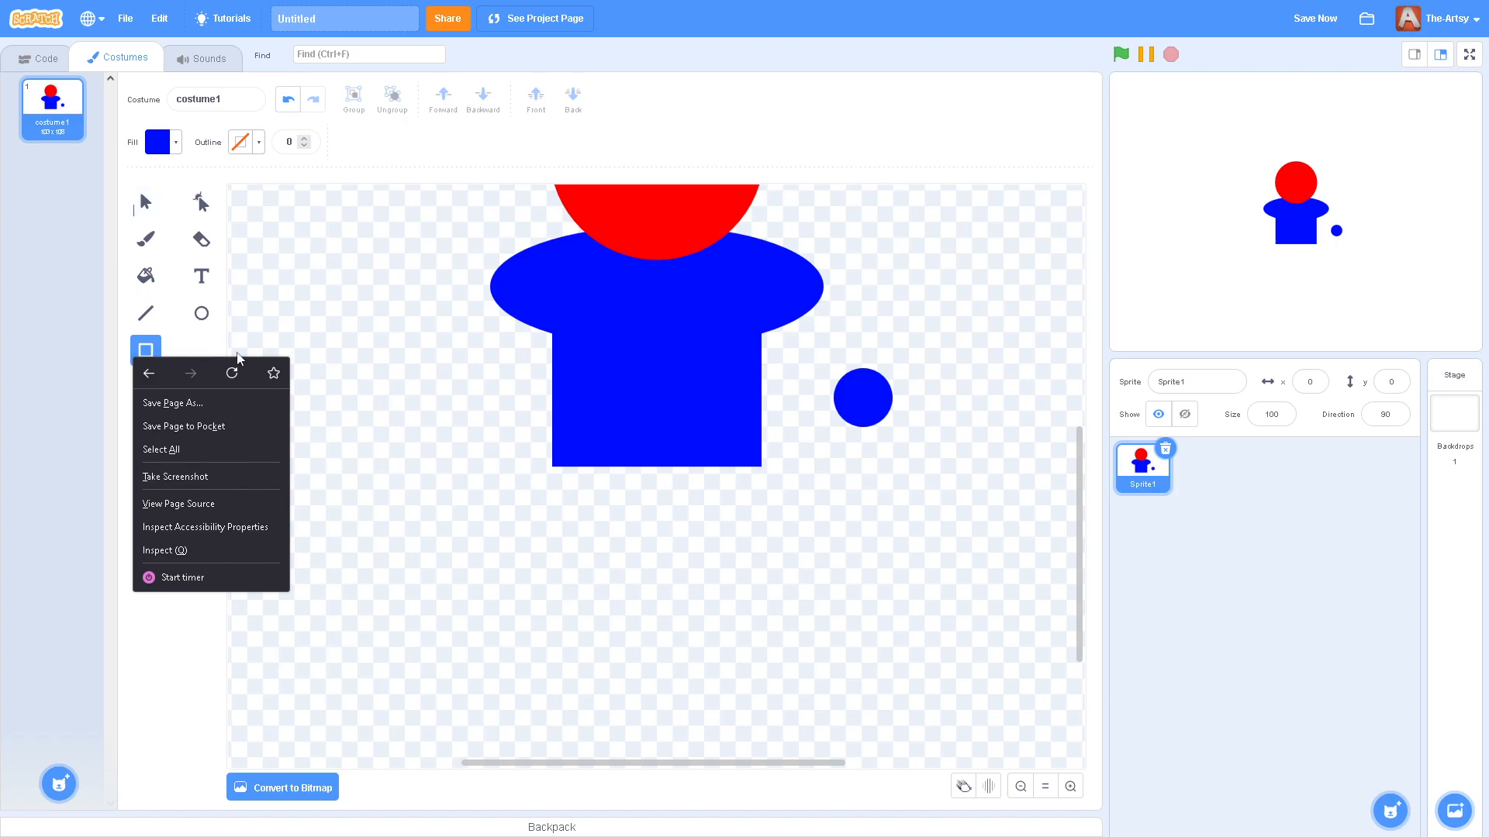
click(972, 351)
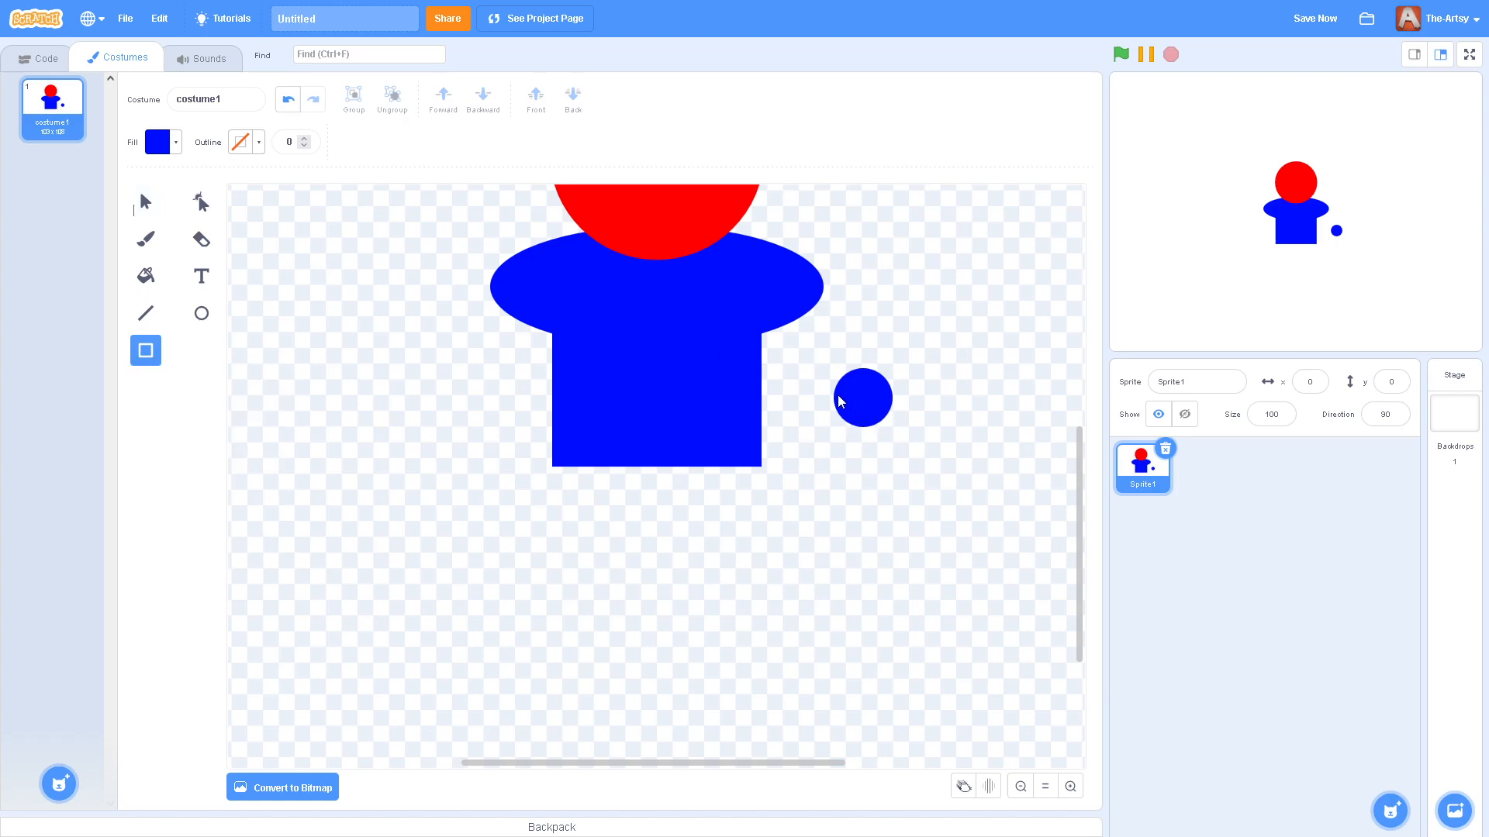
scroll(840, 400, up, 3)
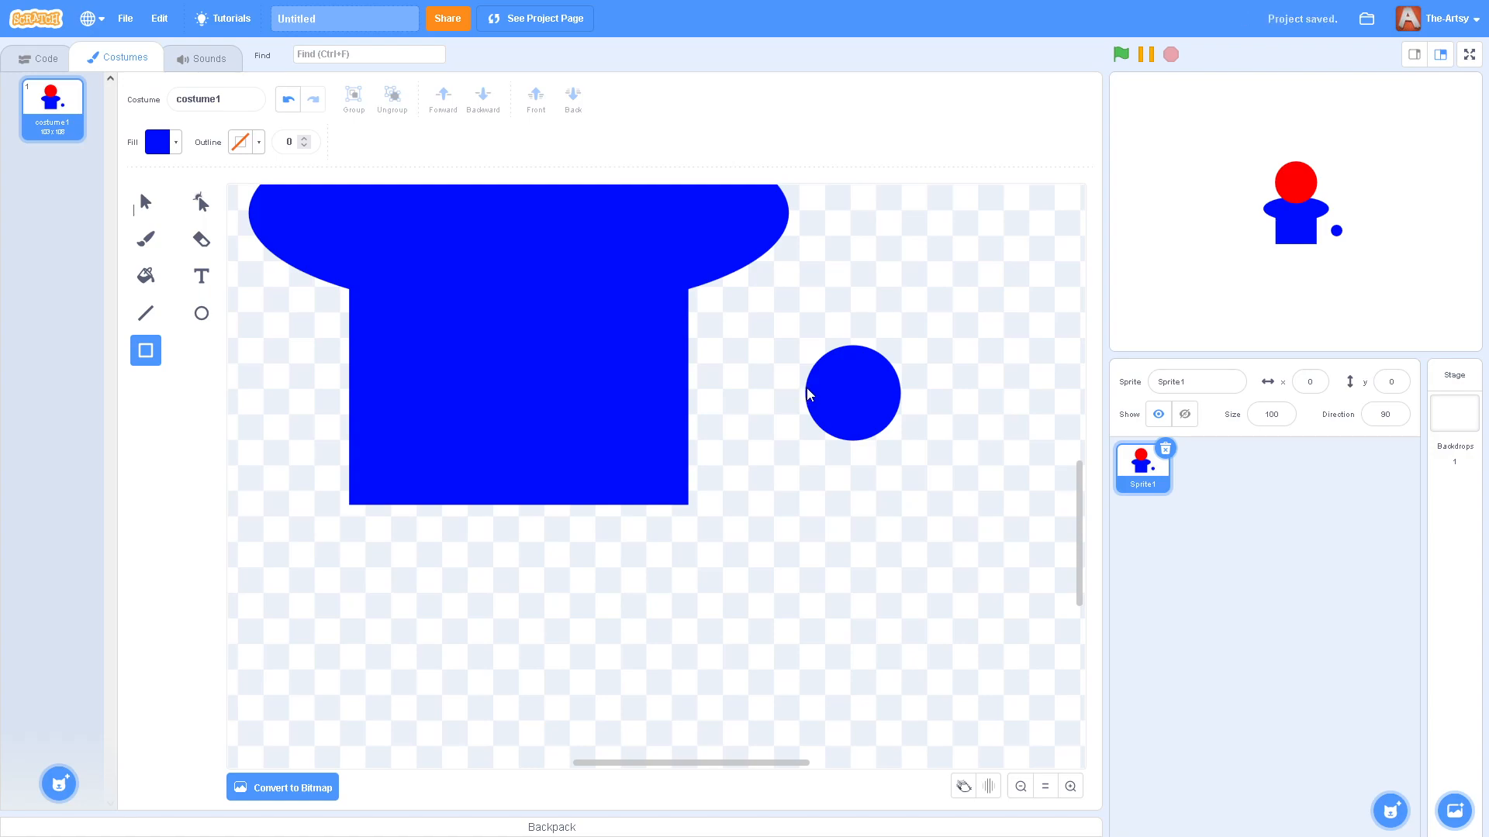
mouse_move(806, 394)
mouse_down()
mouse_move(909, 459)
mouse_move(899, 677)
mouse_up()
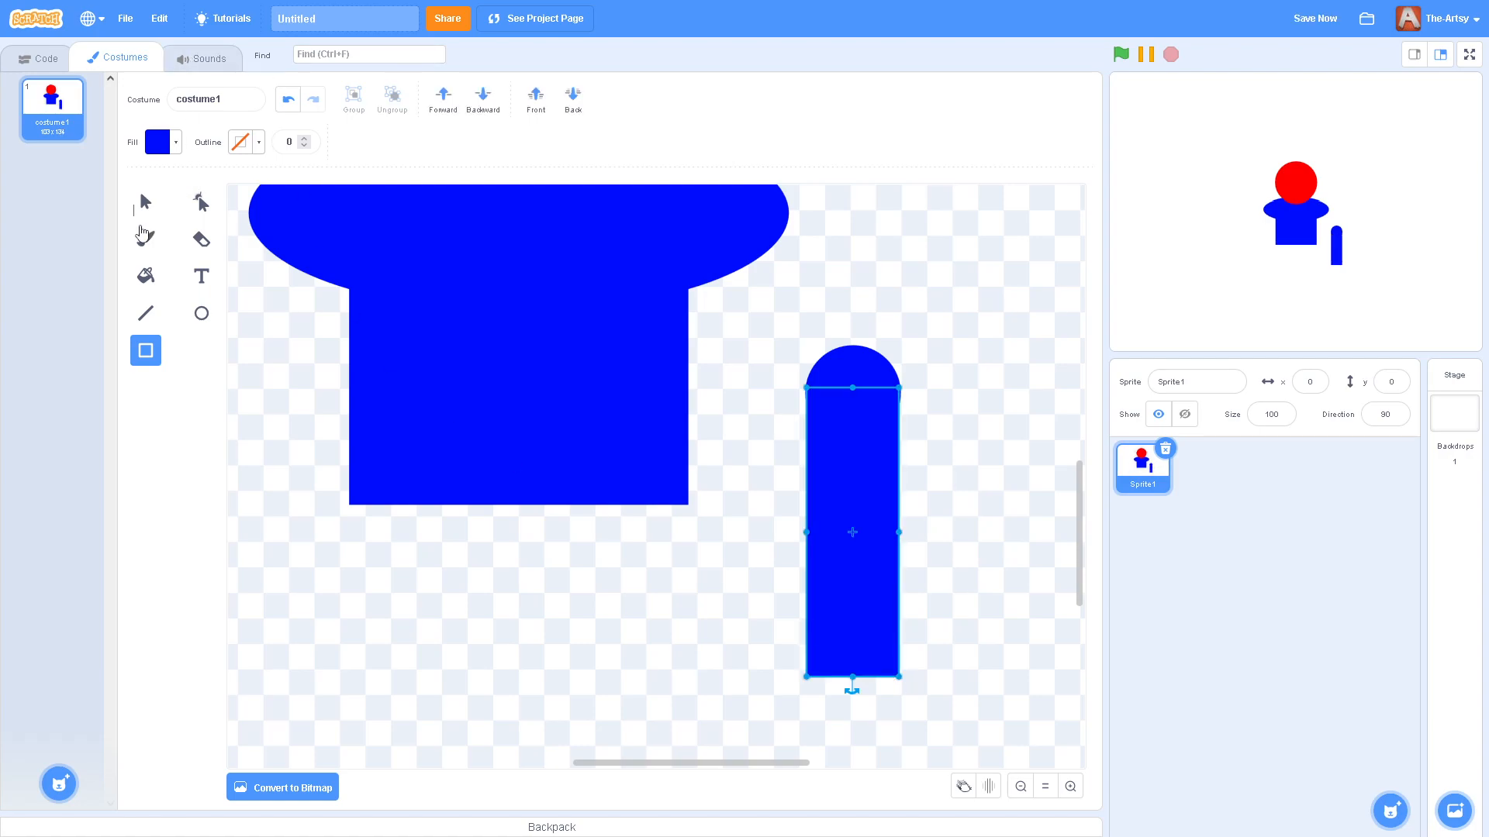
- Group the small blue circle with its rectangle and move the grouped upper arm slightly up and away from the body
click(144, 204)
click(862, 356)
click(1004, 290)
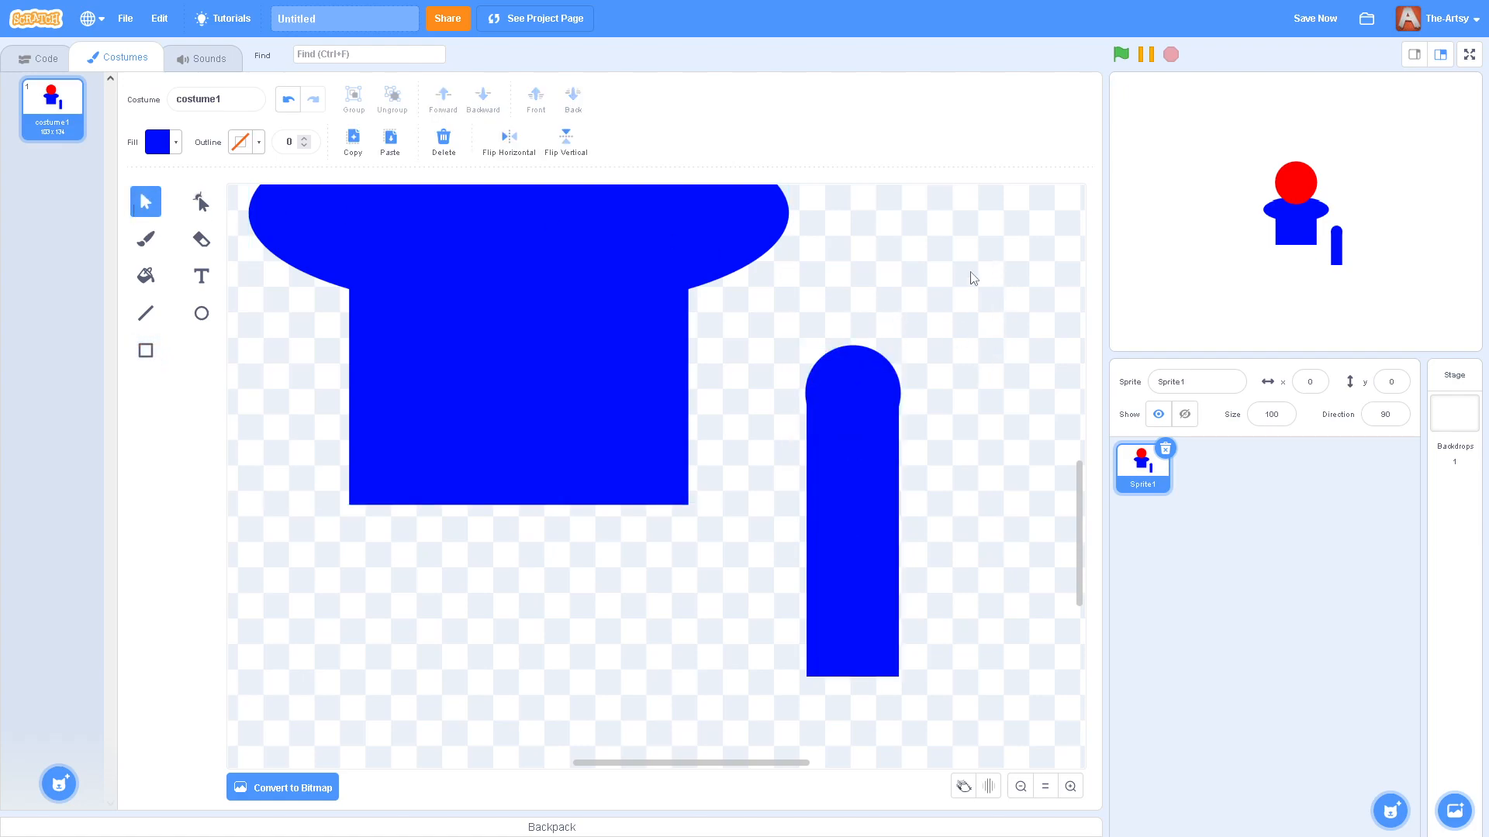
click(867, 372)
drag(1033, 301, 901, 608)
click(903, 614)
click(875, 574)
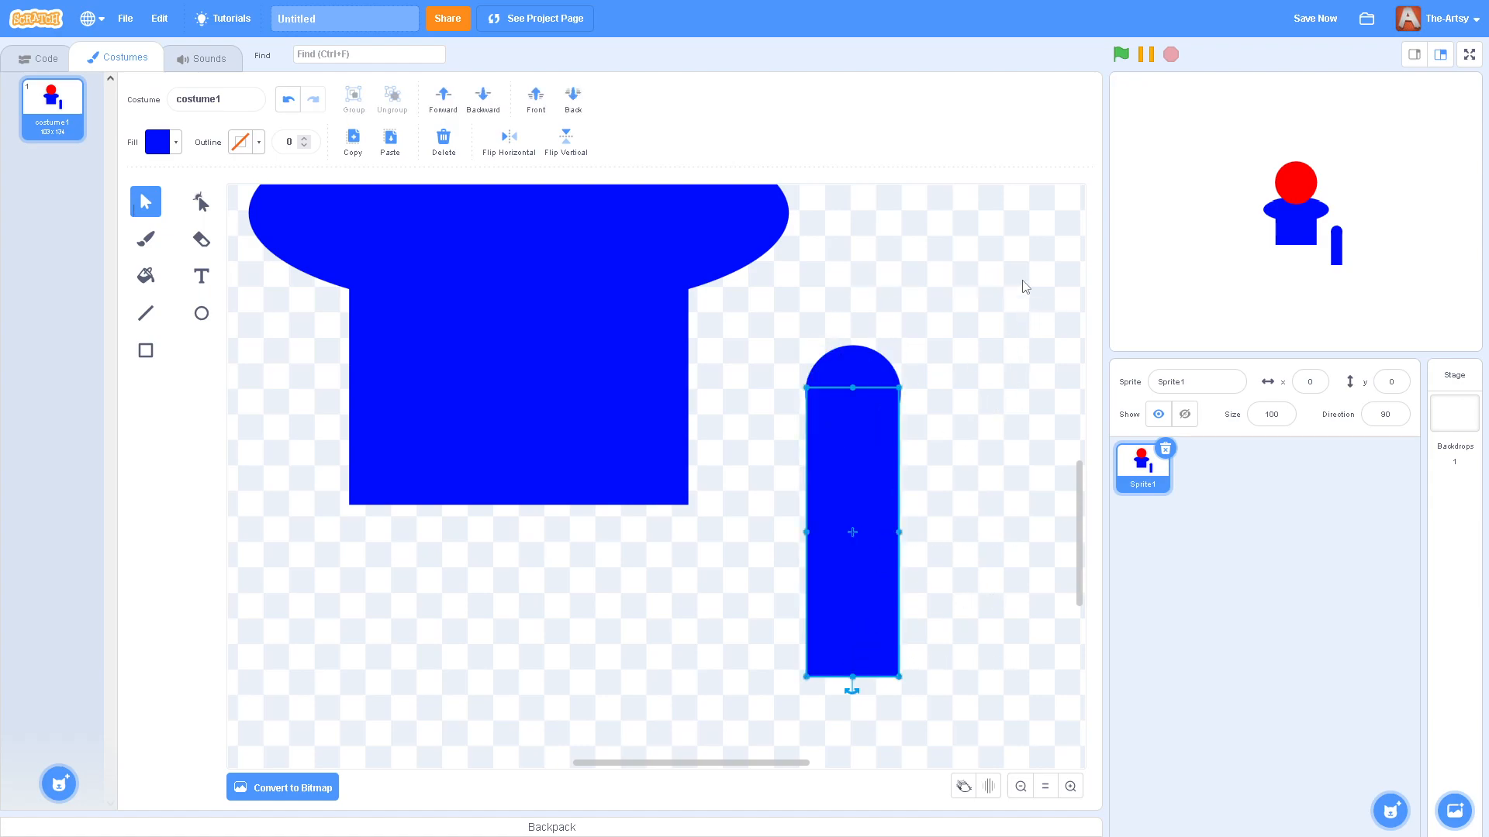
drag(992, 306, 767, 580)
click(365, 102)
drag(844, 492, 869, 433)
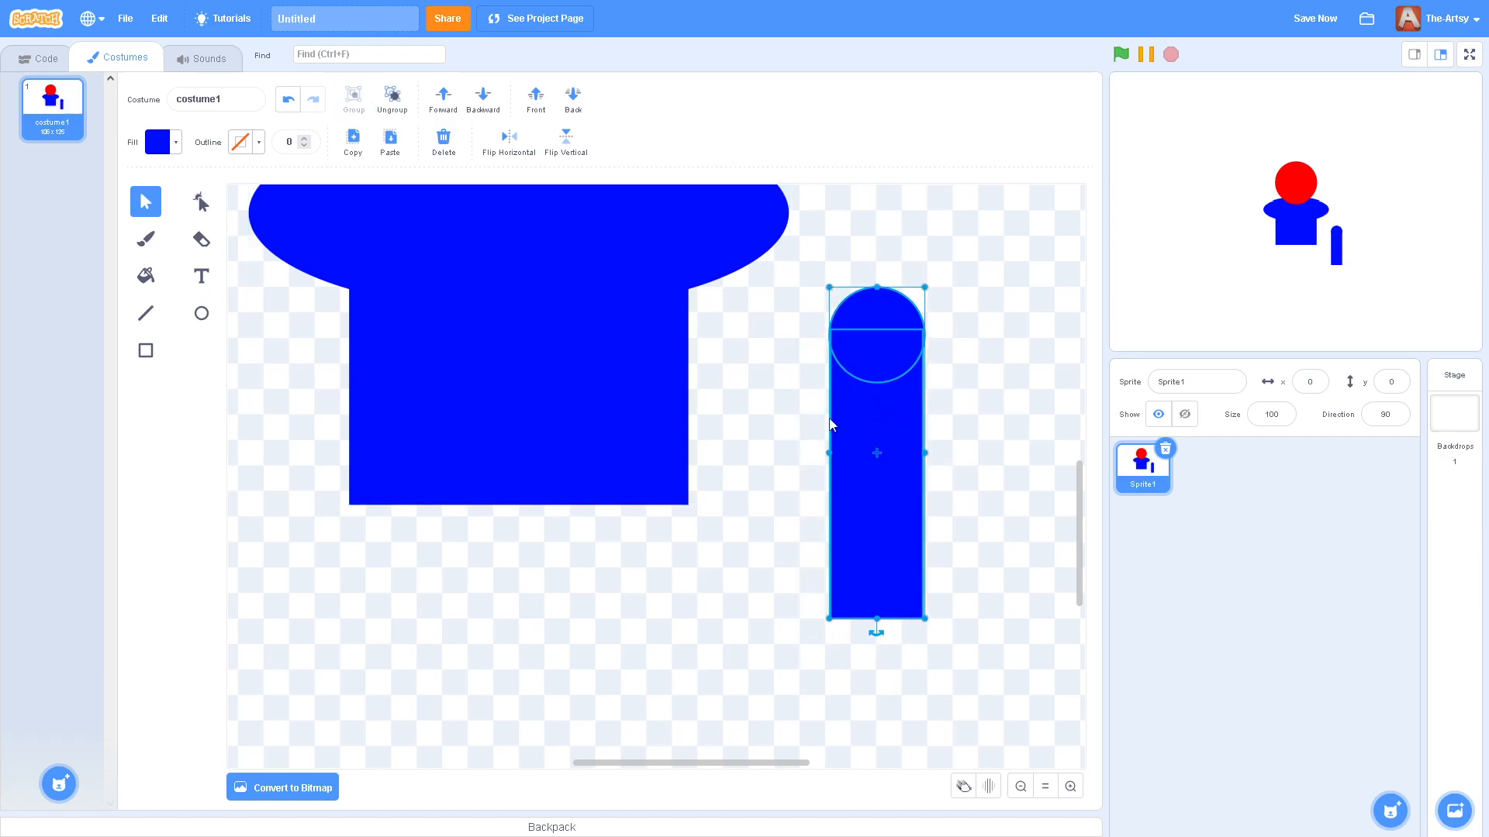
click(200, 313)
click(176, 146)
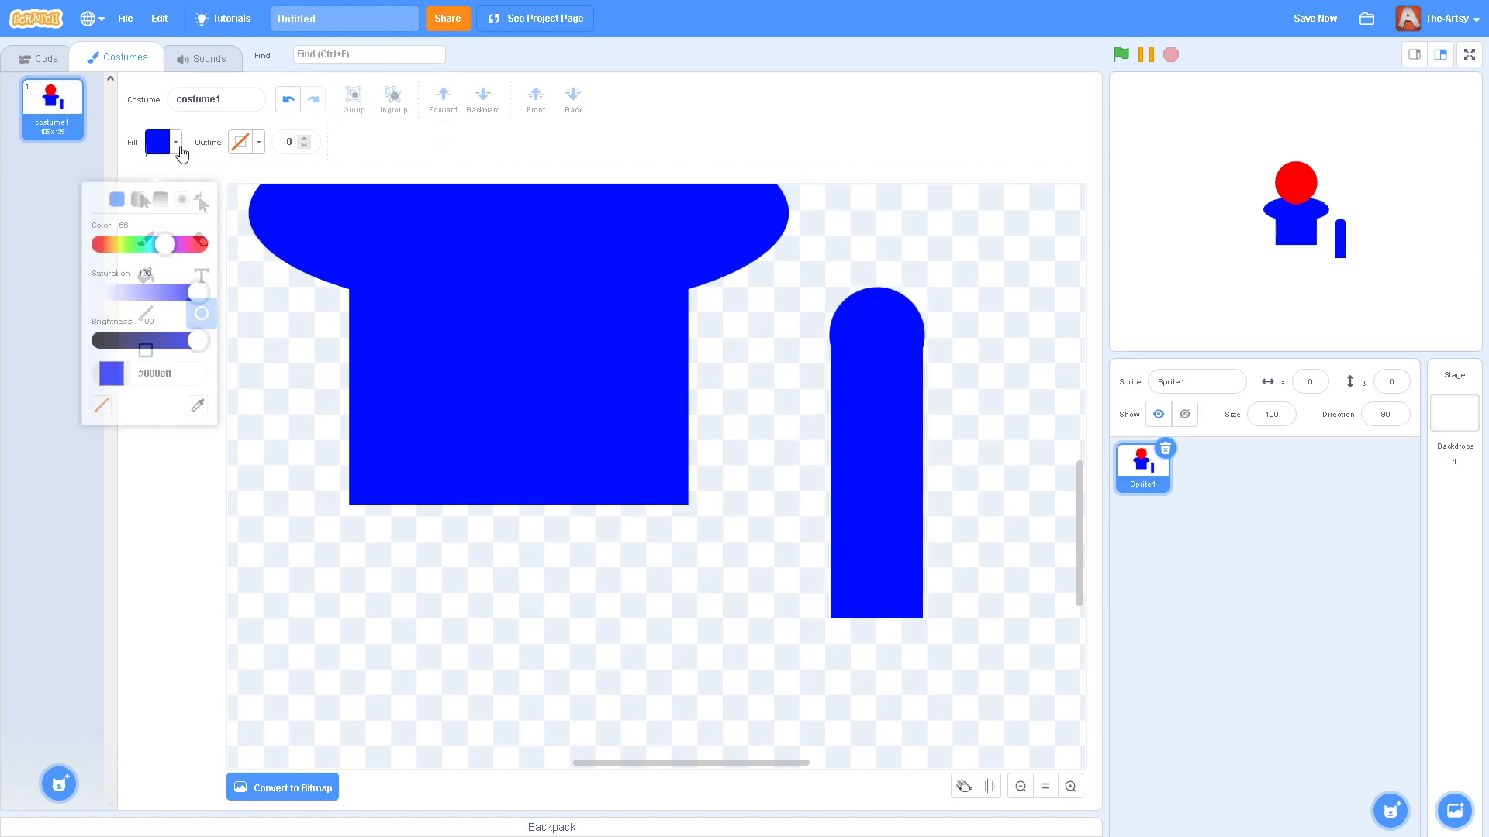
drag(175, 232, 113, 226)
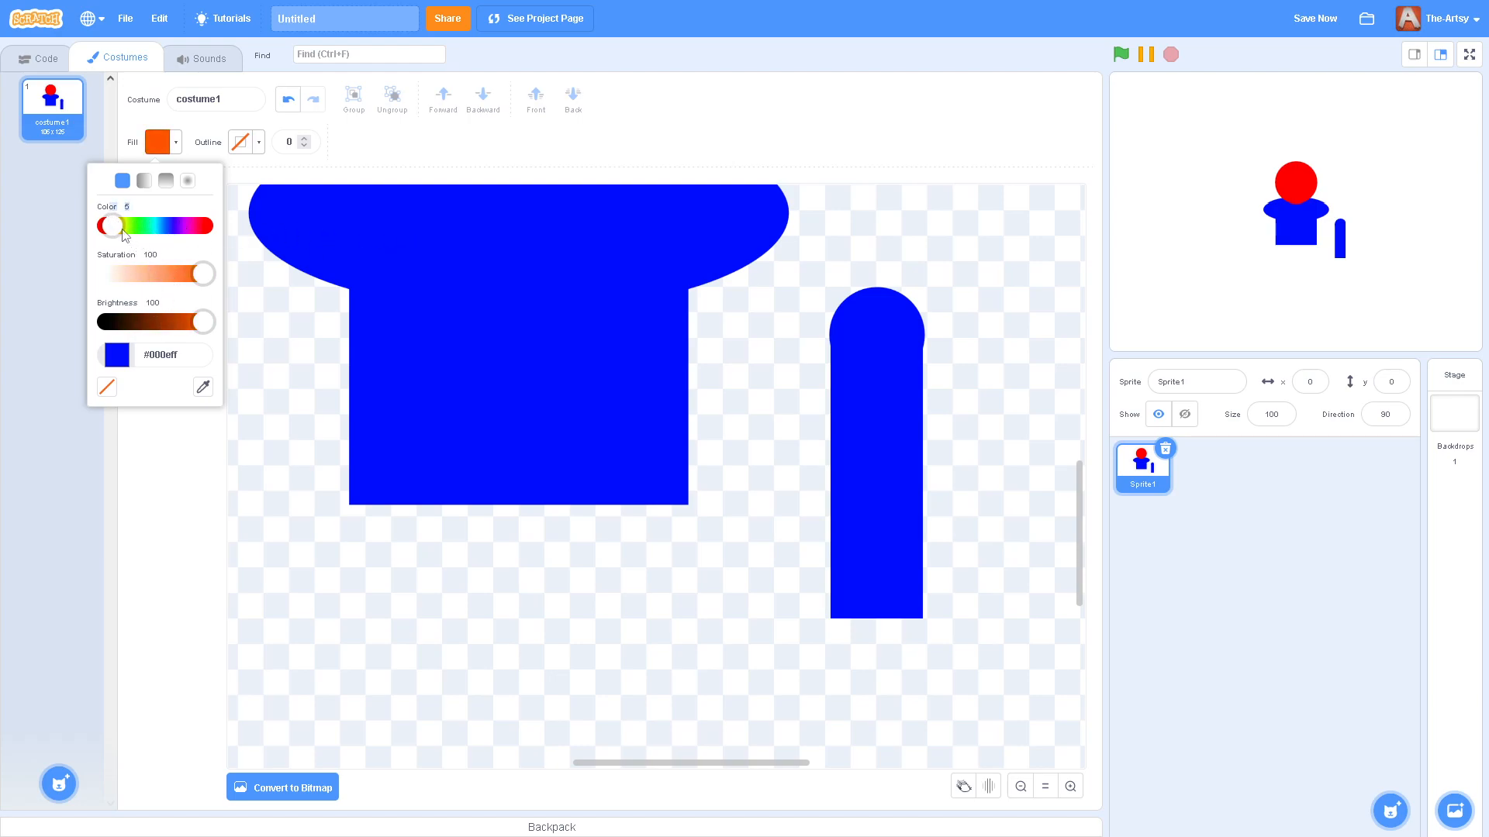
drag(126, 235, 330, 230)
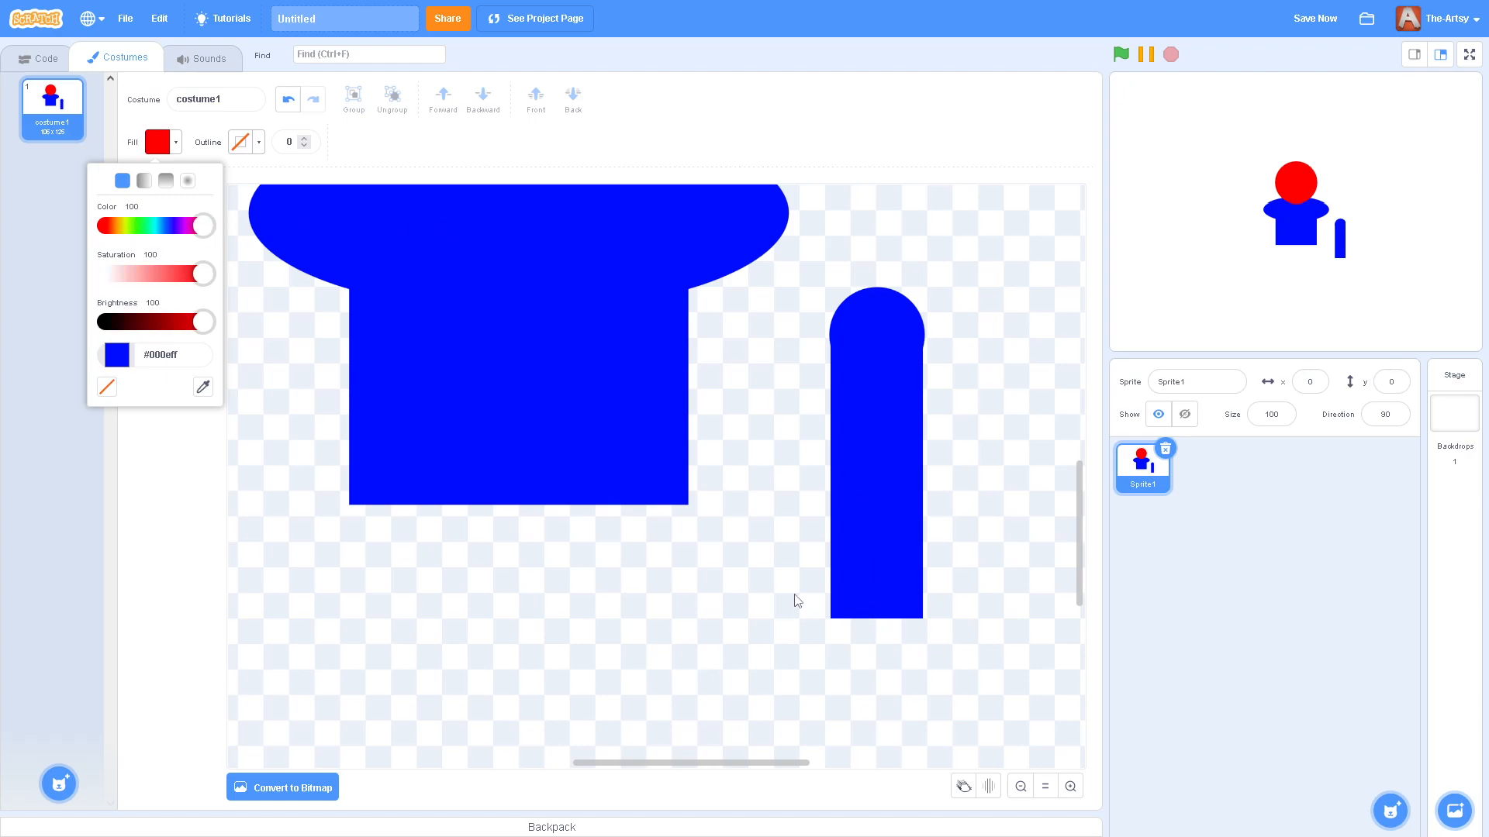
click(220, 428)
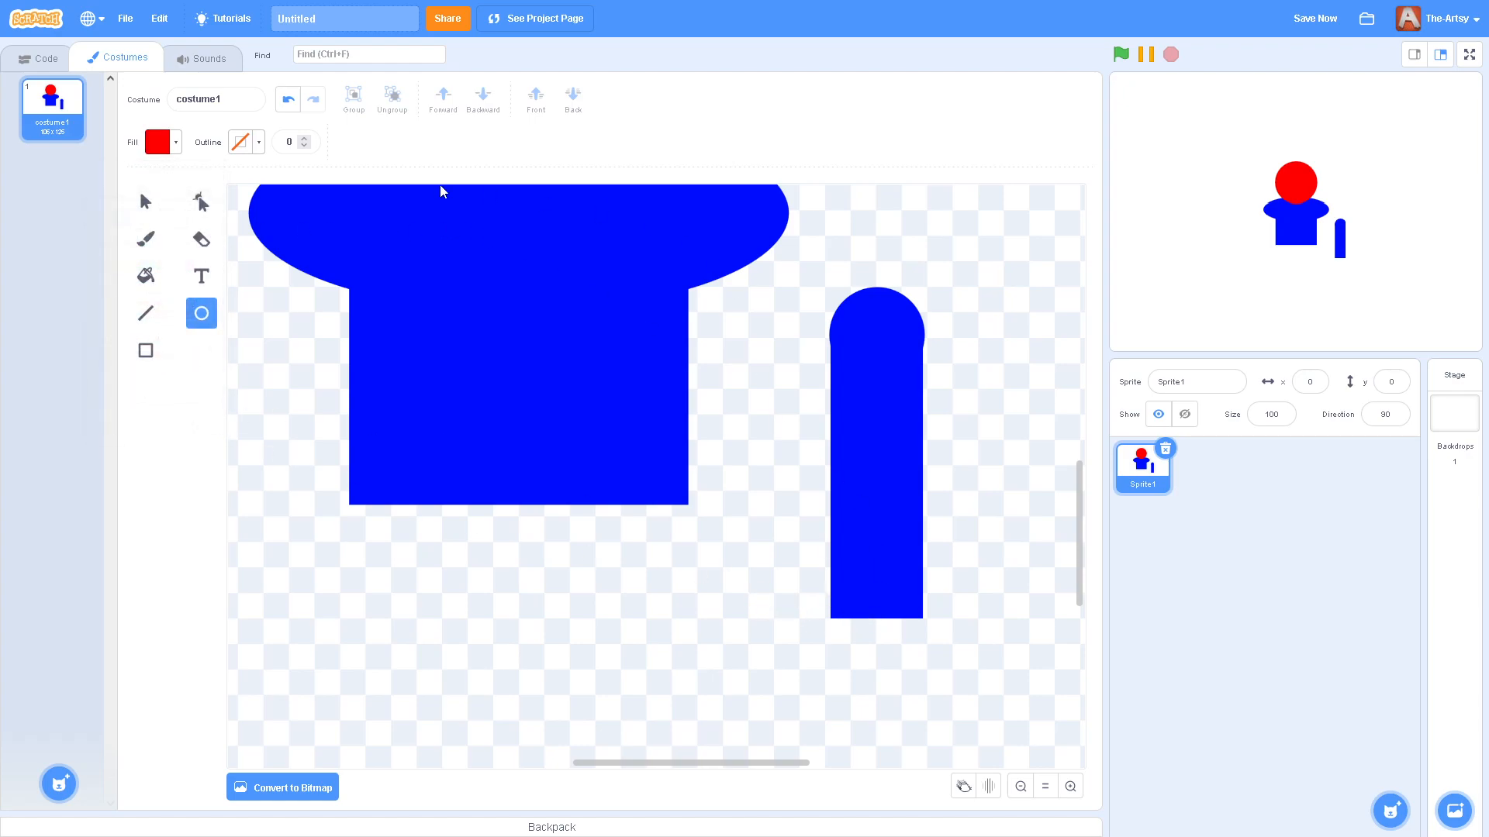
- Place a copy of the upper arm's blue circle over the arm's lower end
click(143, 201)
click(867, 319)
shift+click(575, 196)
click(877, 403)
drag(892, 351, 895, 657)
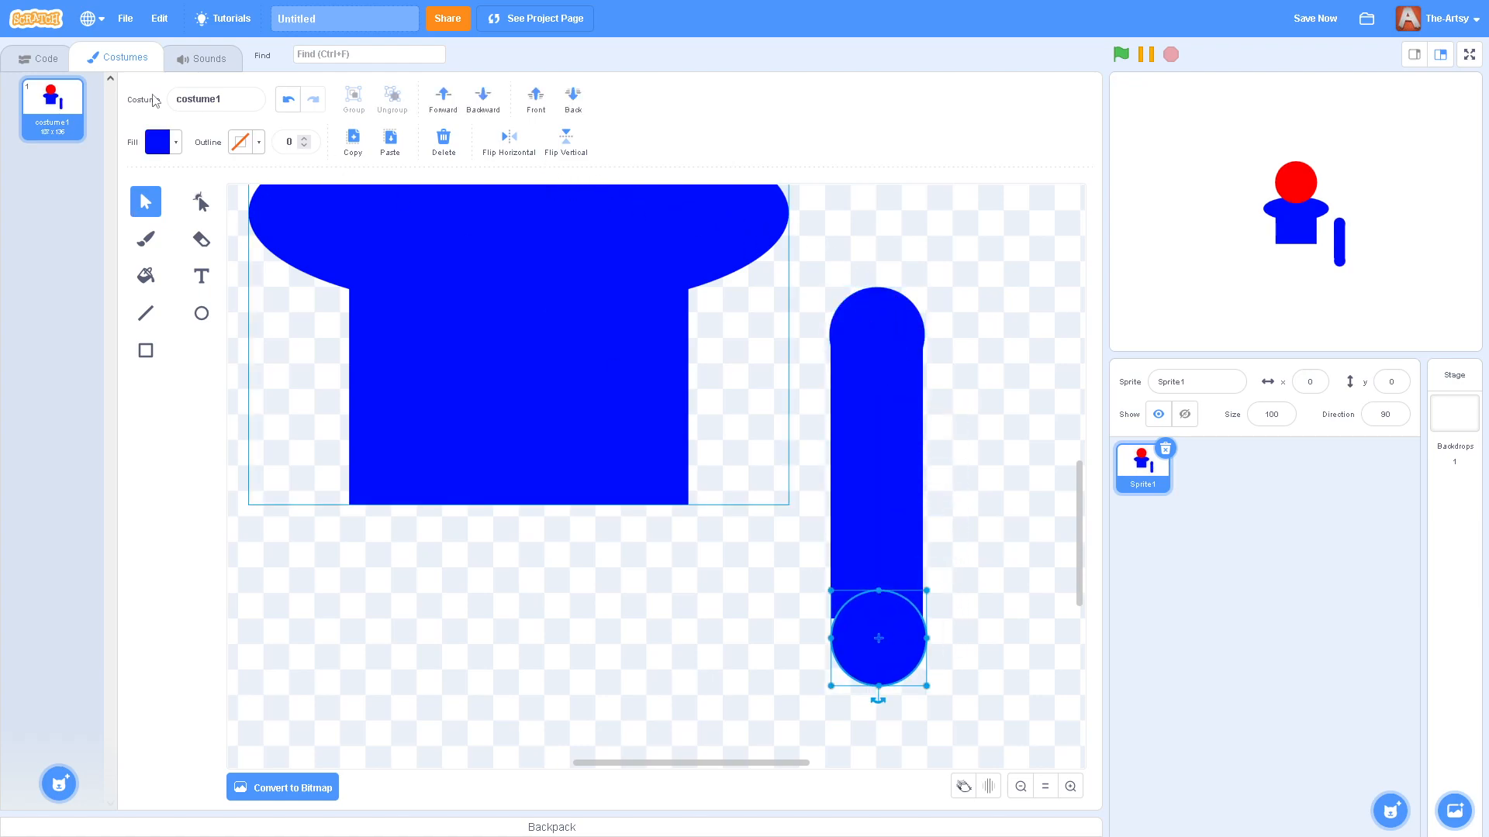
- Recolor the copied circle red and align it with the lower end of the blue upper arm
click(174, 147)
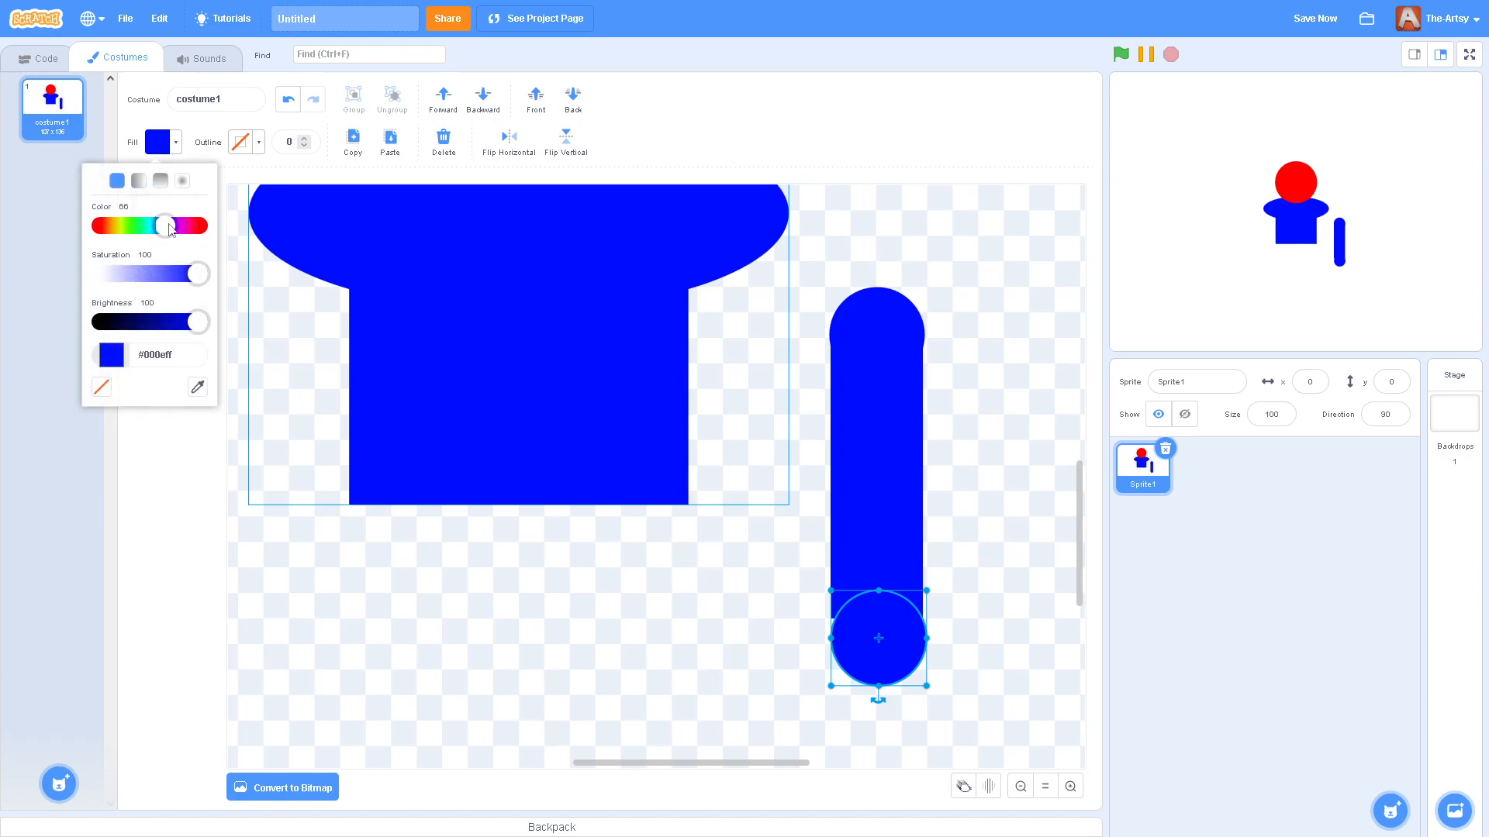
drag(169, 228, 209, 229)
drag(872, 664, 873, 642)
click(1052, 524)
click(914, 636)
key(Left)
key(Left)
key(Left)
key(Left)
click(868, 547)
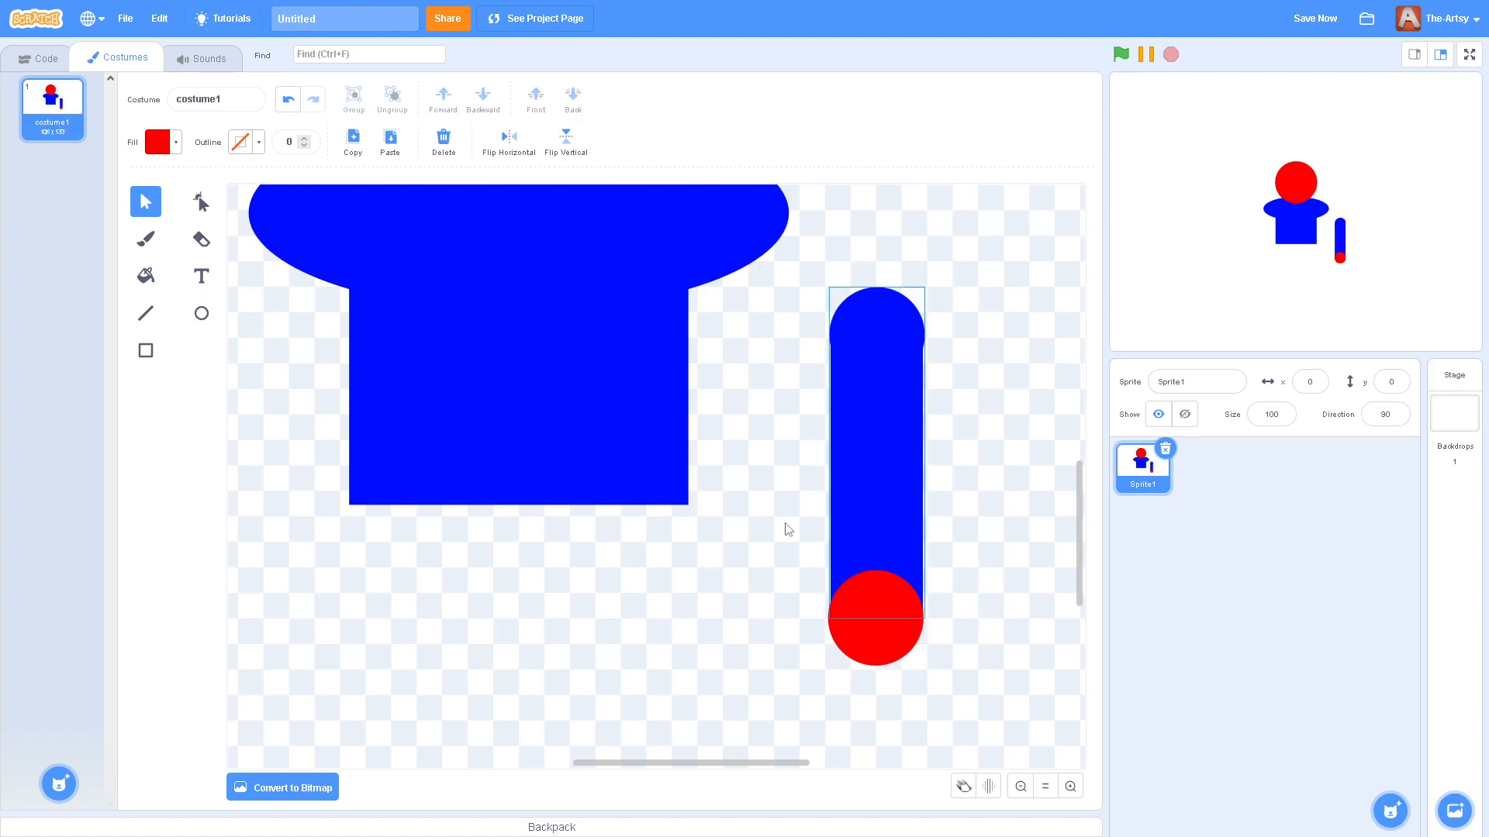
- Send the red circle behind the blue upper arm and nudge it up until roughly its lower half shows
click(868, 633)
mouse_move(548, 75)
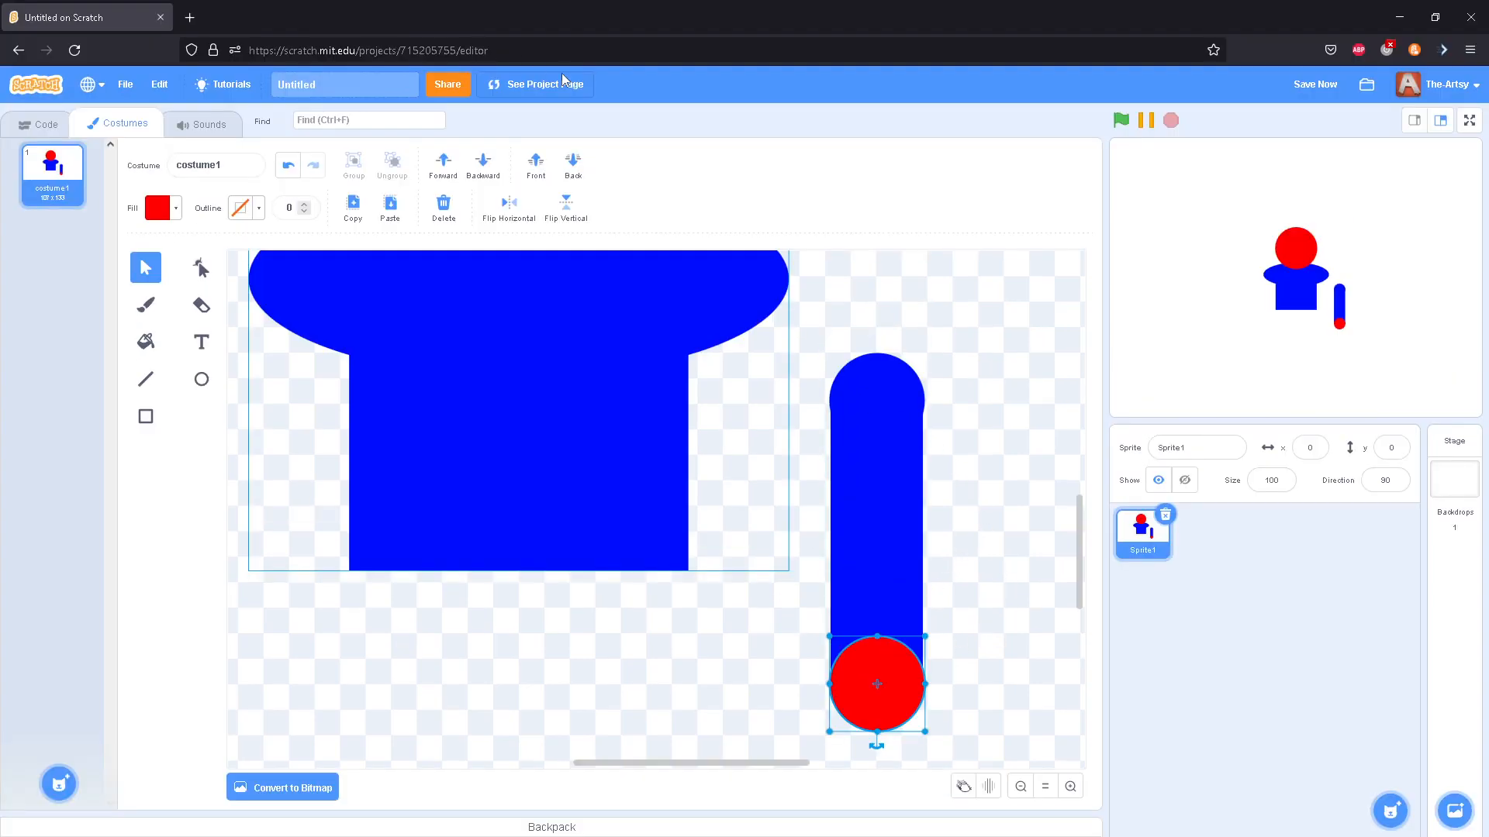
click(573, 97)
click(1034, 647)
click(904, 635)
key(Right)
key(Left)
key(Left)
key(Up)
key(Up)
key(Up)
key(Up)
key(Up)
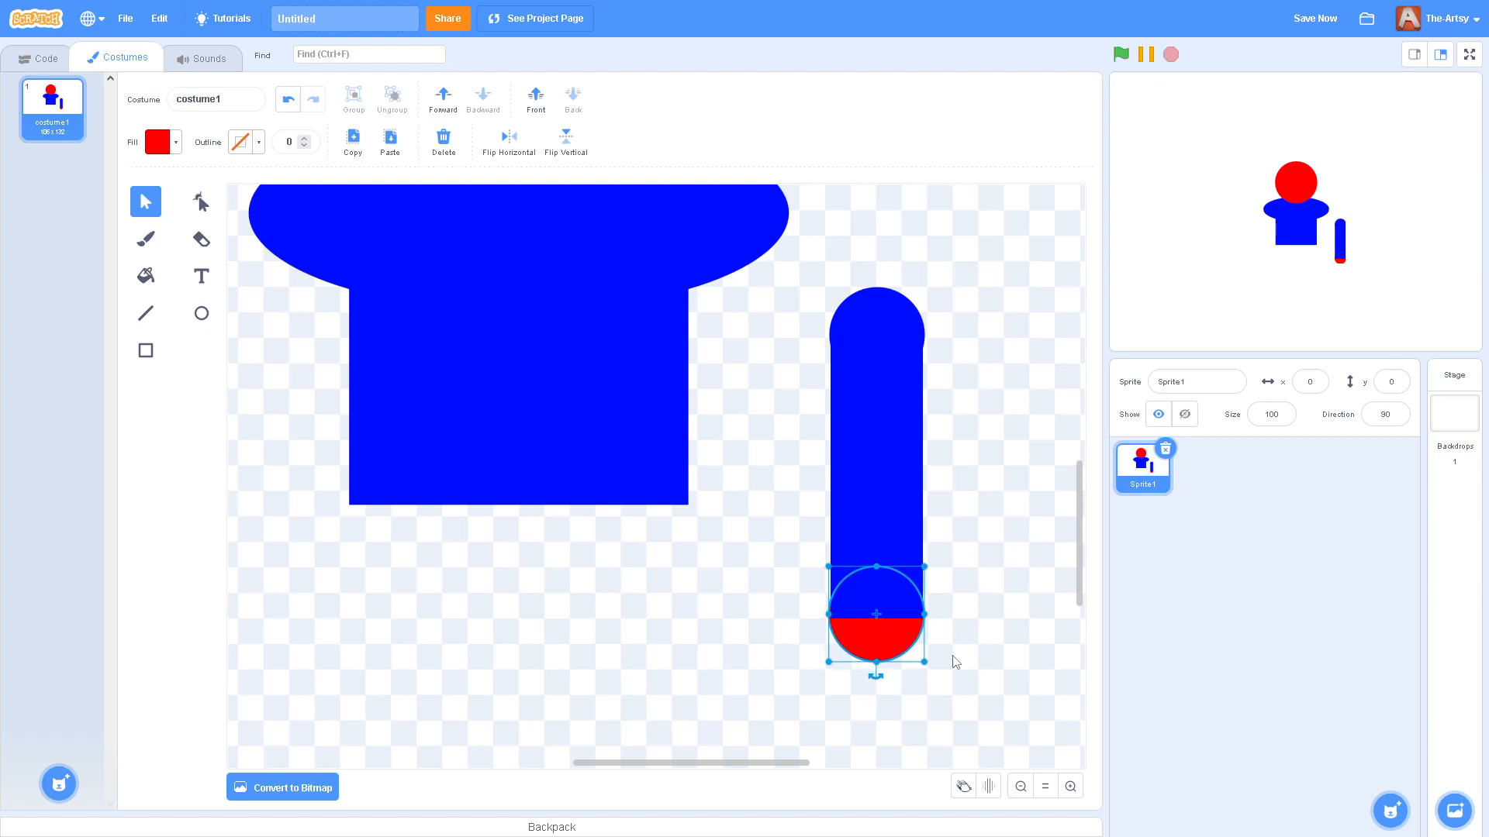
- Shrink the red circle slightly so it is a little narrower than the blue upper arm
click(956, 672)
click(916, 647)
drag(924, 660, 921, 656)
click(911, 660)
click(882, 642)
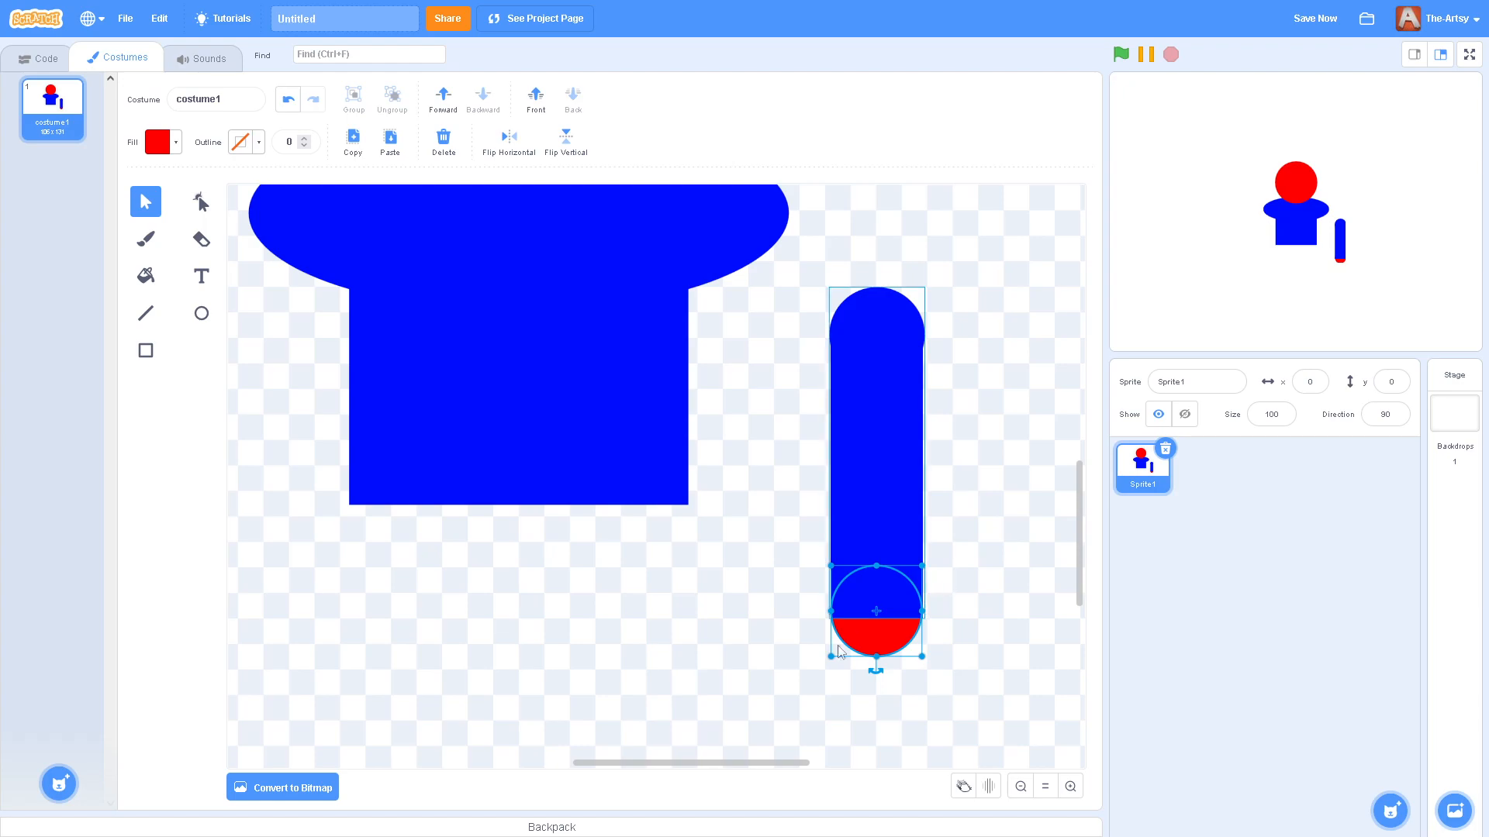
click(953, 654)
click(884, 633)
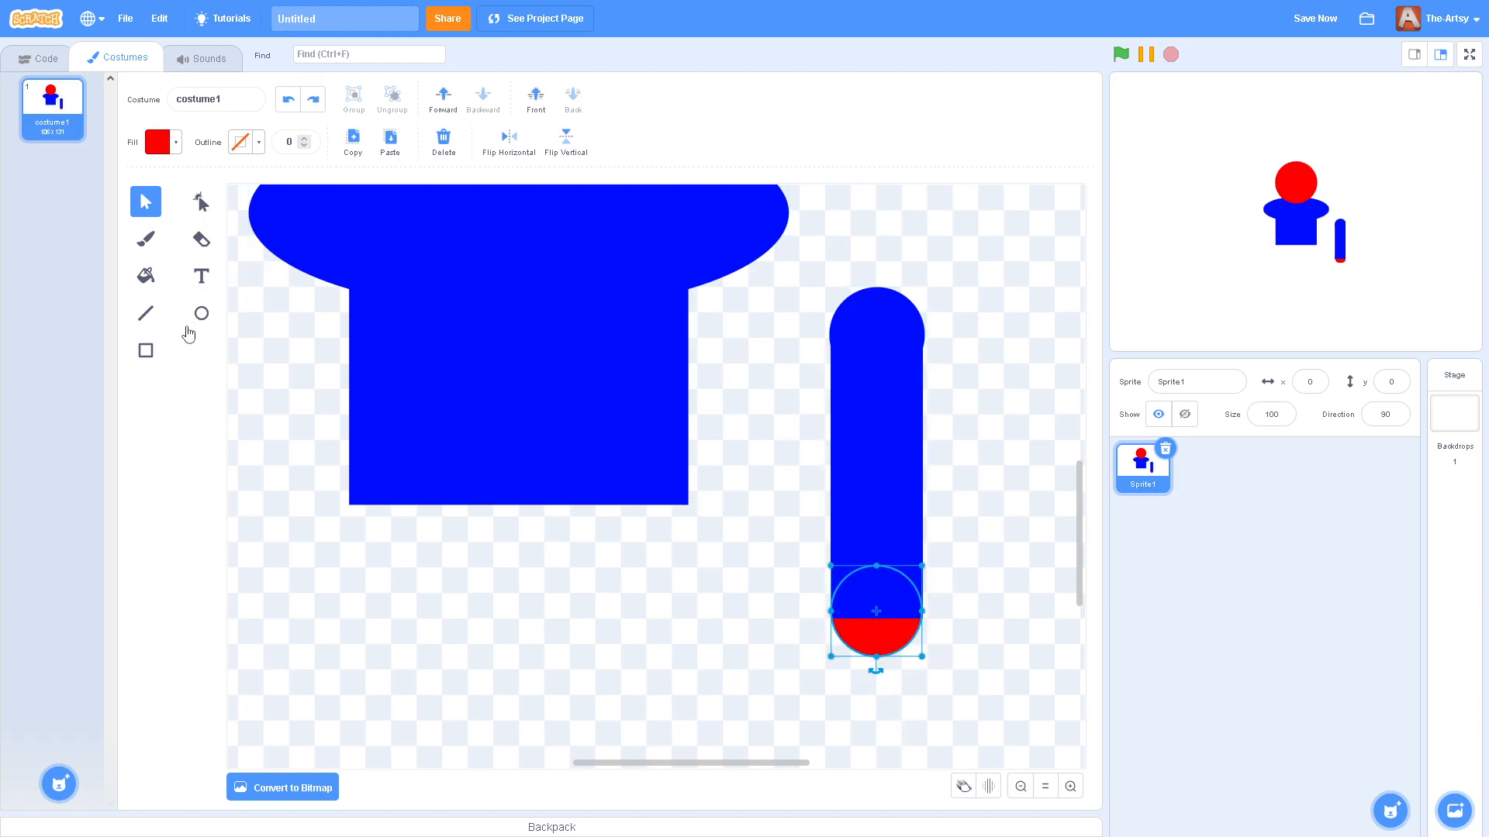
- Draw a long red rectangle down from the blue upper arm's lower edge, matching the red circle's width
click(146, 351)
scroll(858, 472, down, 5)
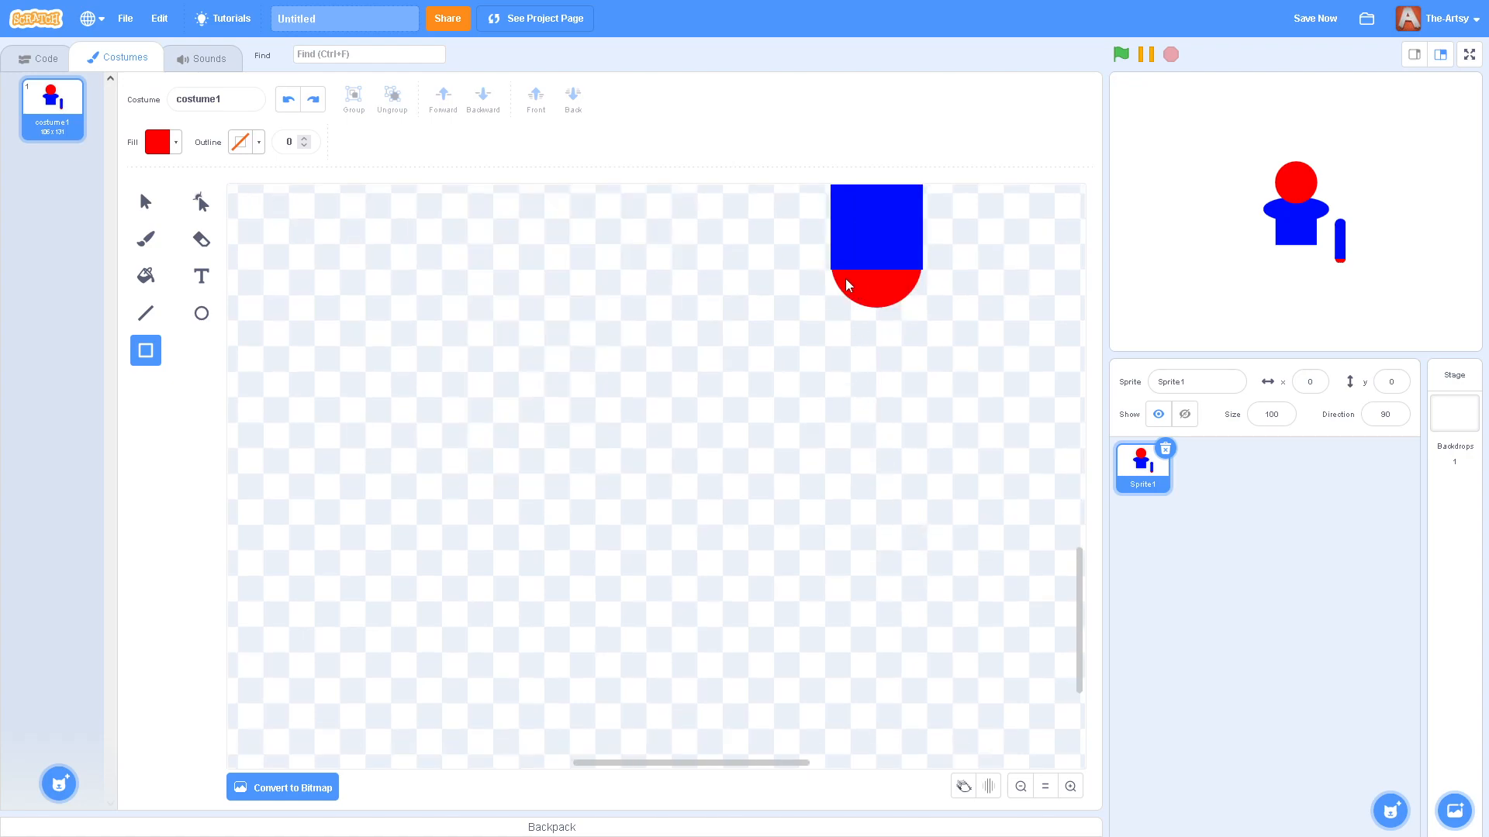
drag(834, 278, 922, 556)
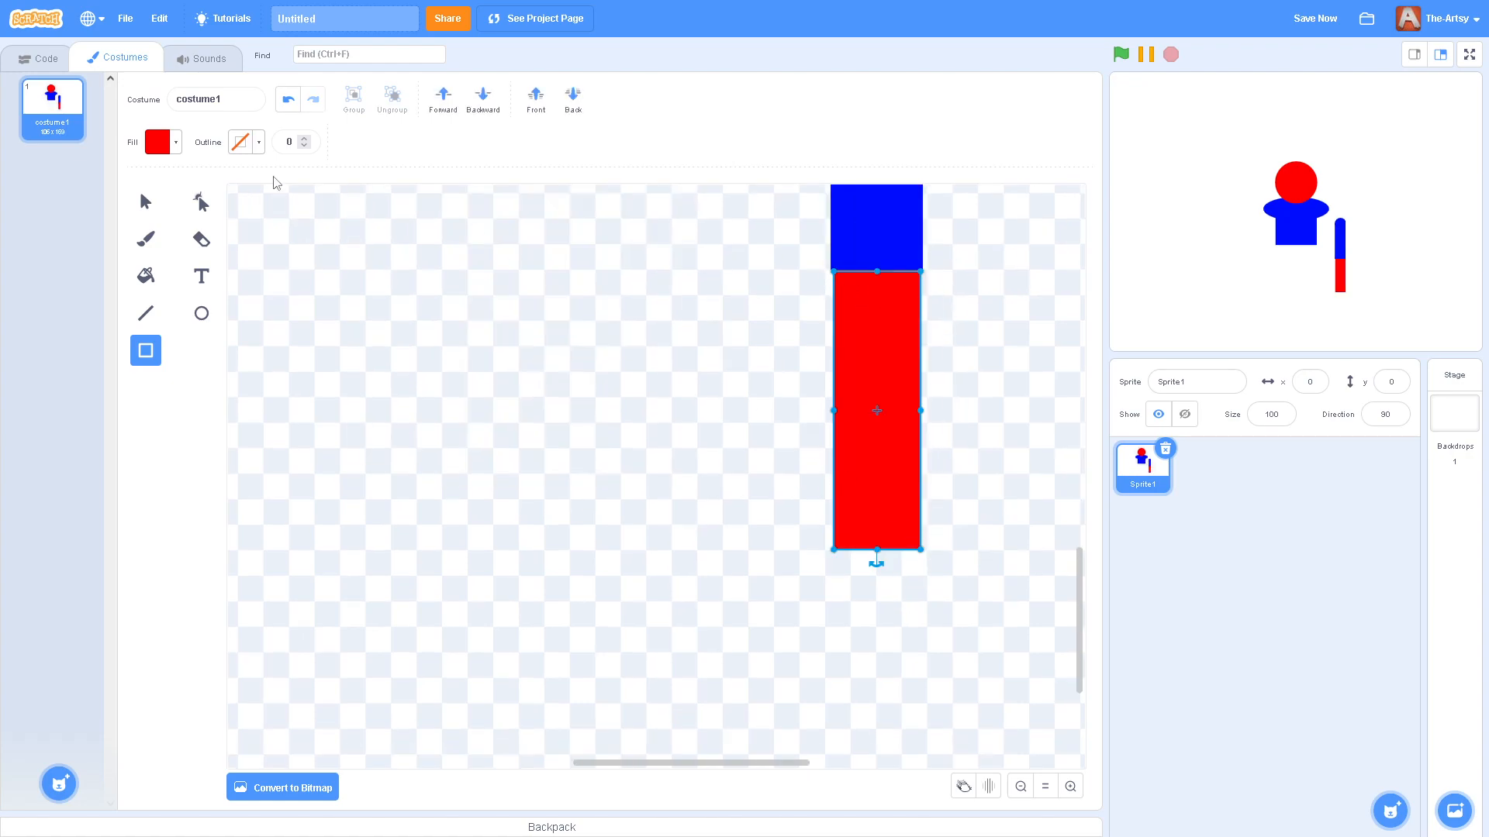
- Group the red circle and rectangle as a forearm and align the group with the lower end of the upper arm
click(146, 202)
drag(675, 433, 983, 273)
drag(874, 284, 859, 388)
click(928, 333)
drag(1017, 369, 684, 484)
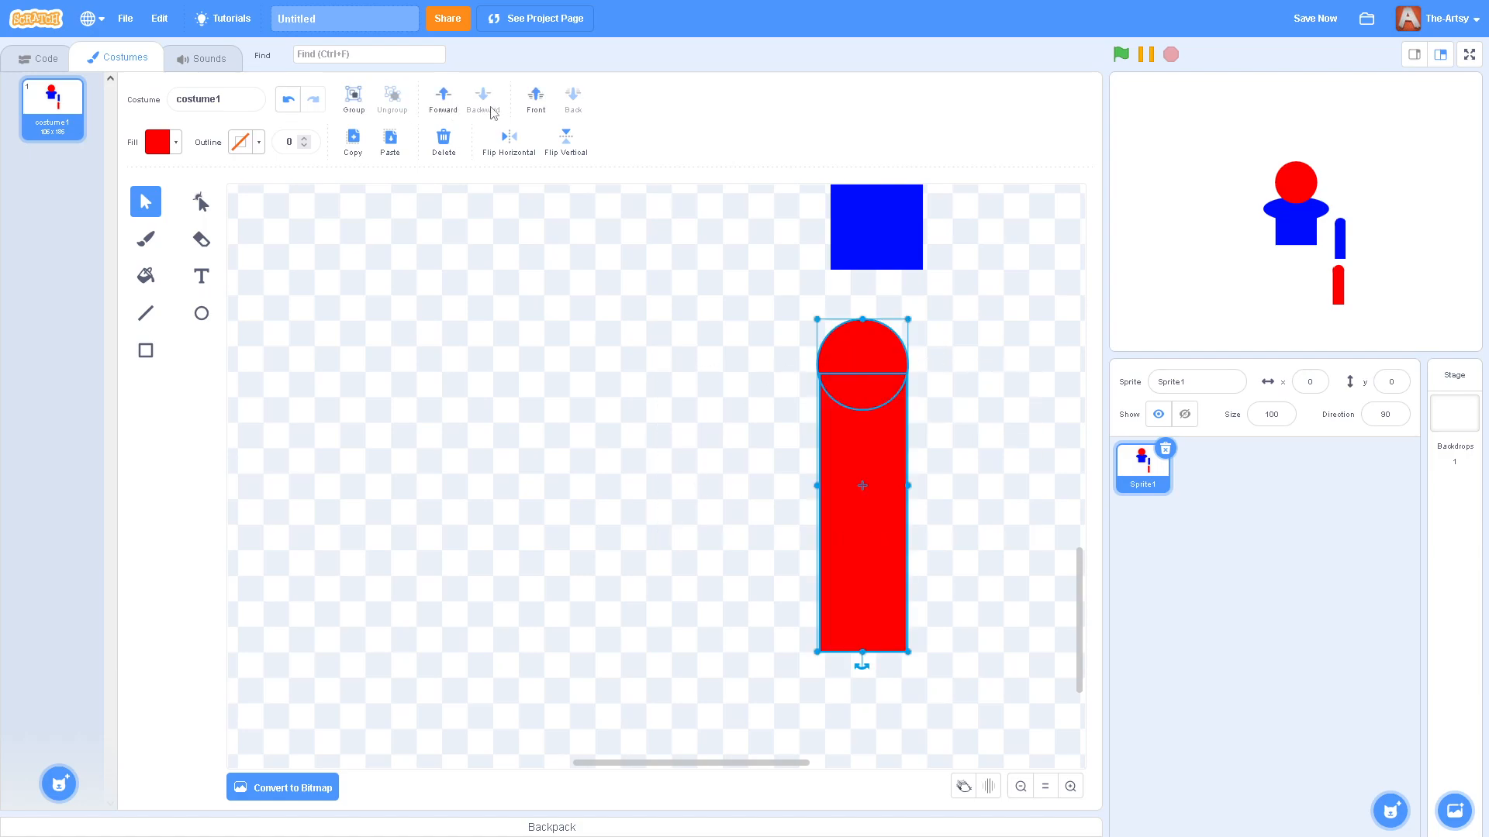
click(353, 97)
drag(834, 400, 846, 292)
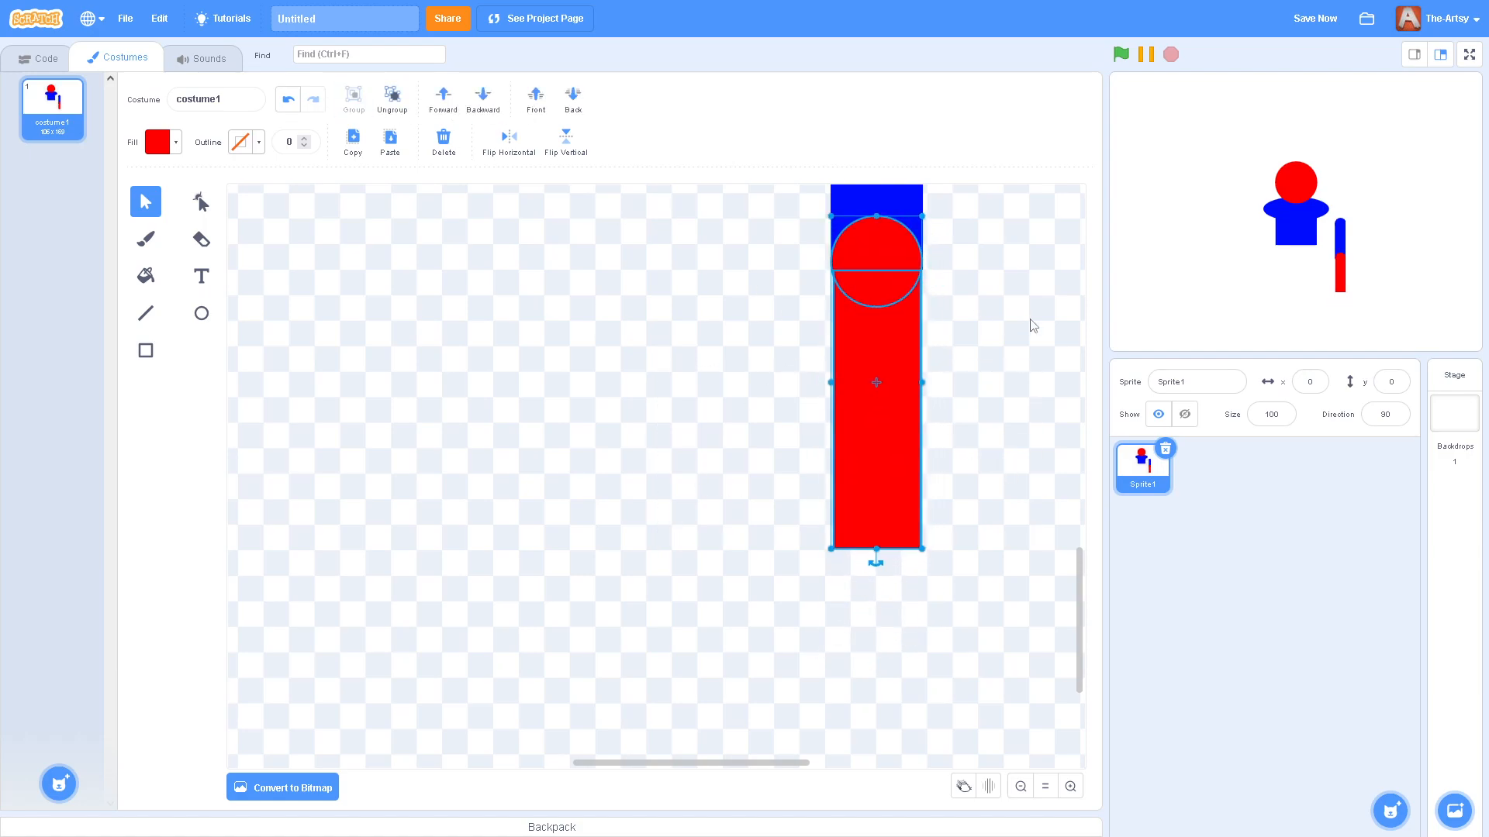
- Send the red forearm group to the back, behind the blue upper arm
click(1032, 326)
click(896, 311)
click(571, 109)
click(665, 355)
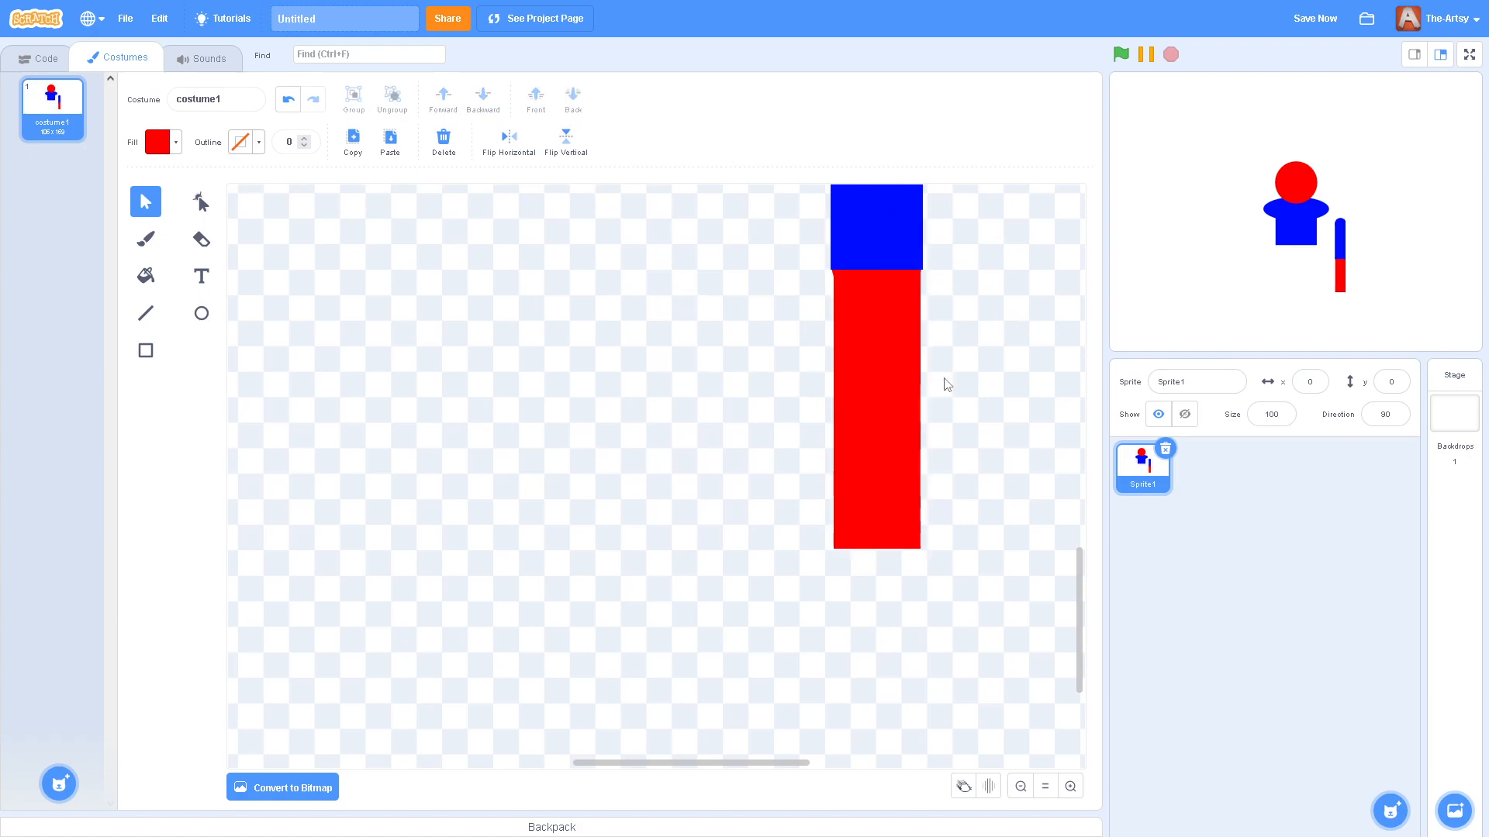
scroll(1073, 437, up, 6)
scroll(984, 468, down, 3)
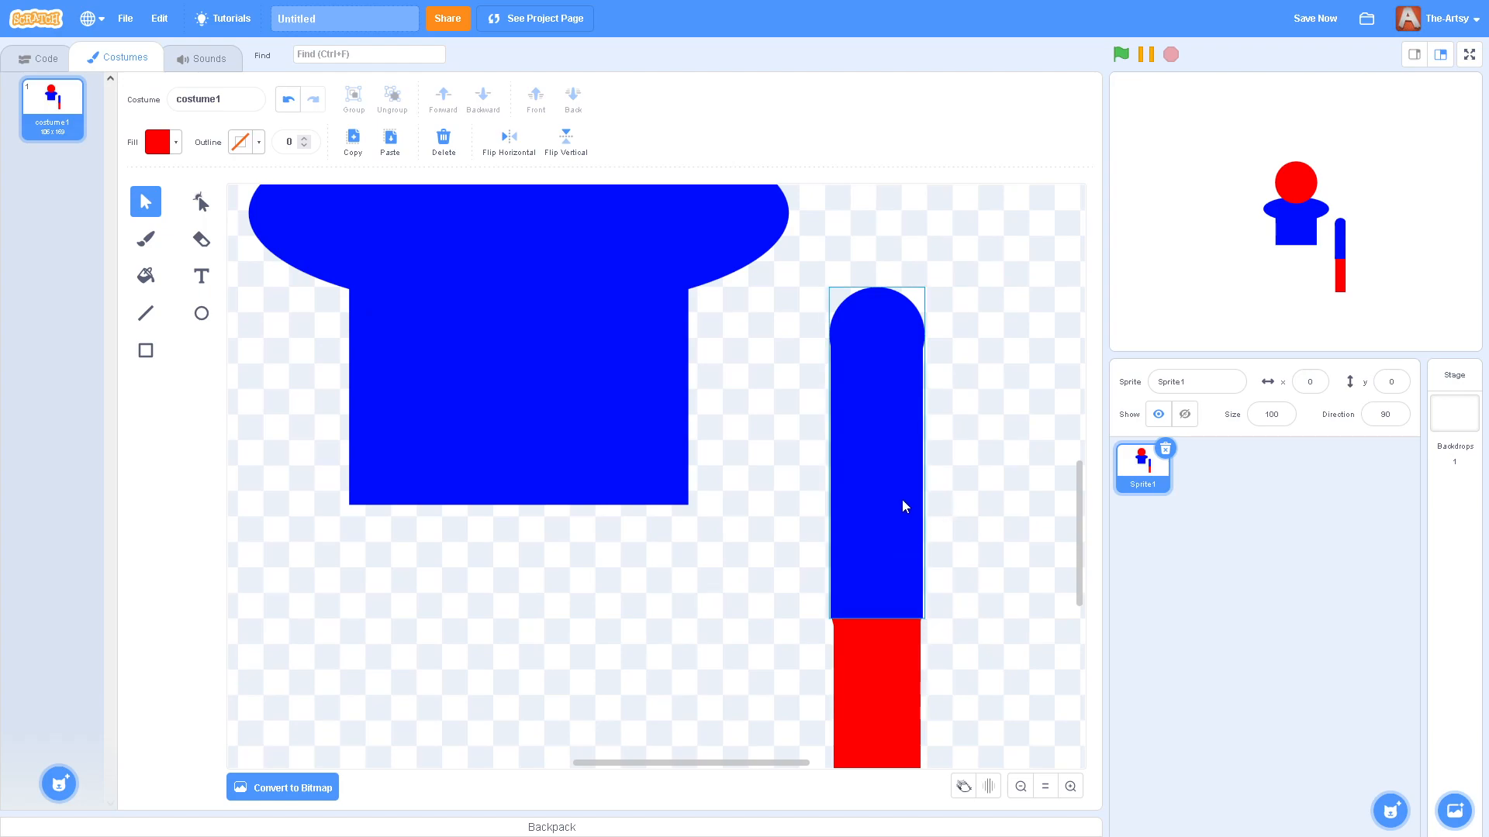
scroll(900, 496, down, 5)
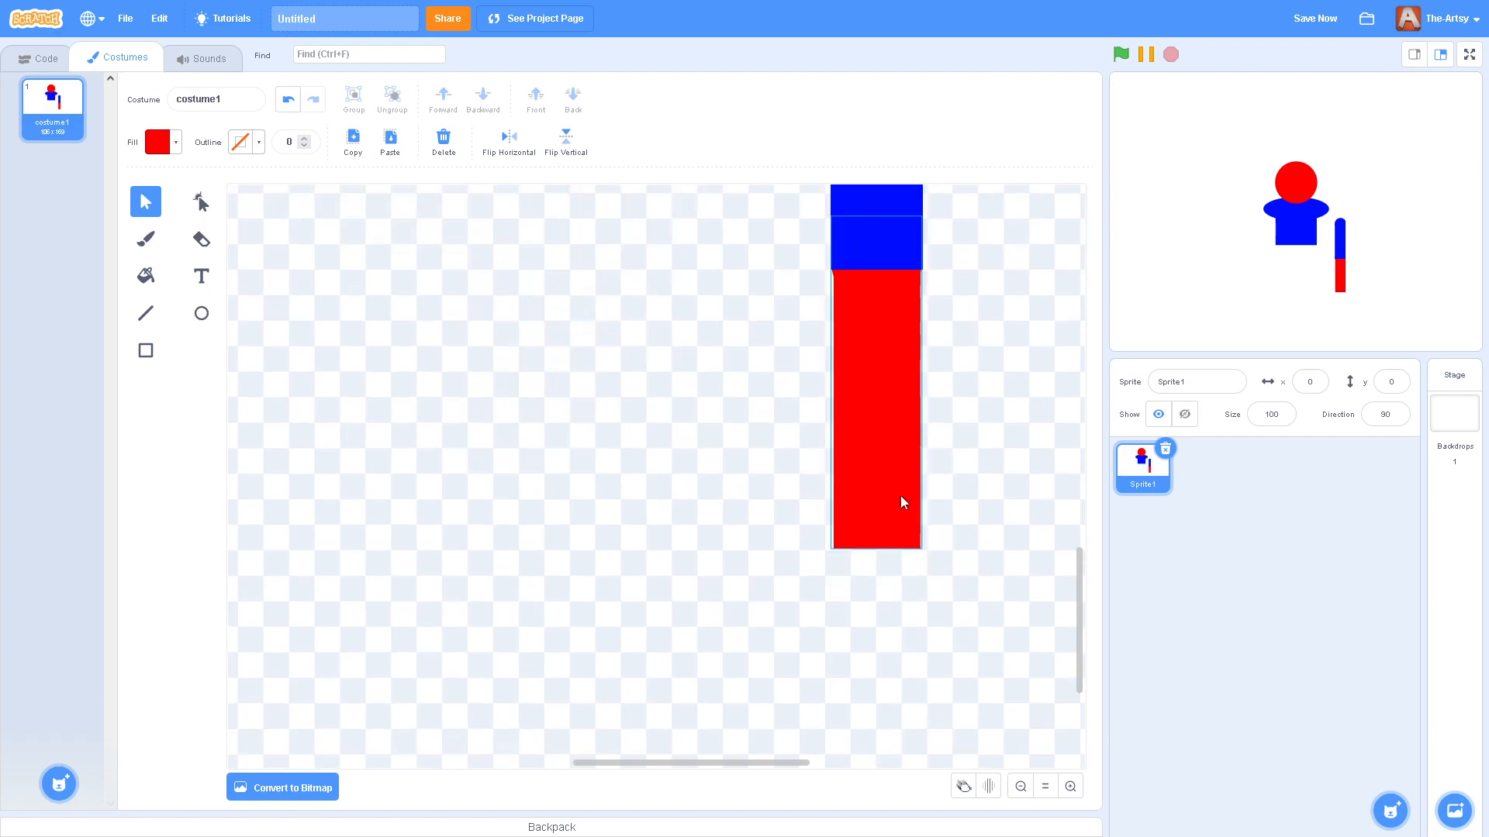
- Draw a red rectangle wider than the forearm and place it over the forearm's lower end as the hand
click(146, 350)
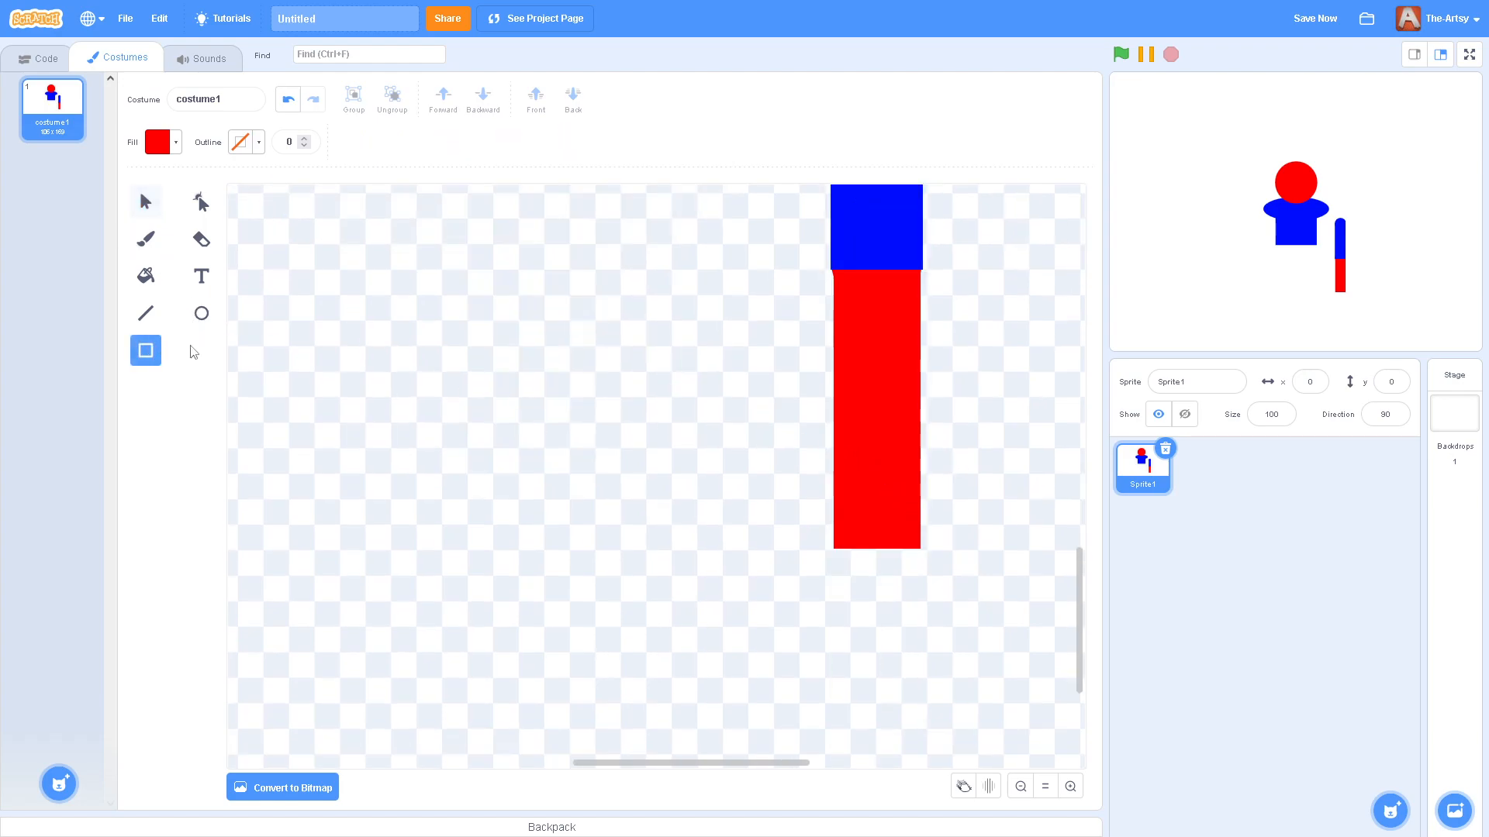
drag(670, 533, 783, 703)
drag(741, 585, 516, 273)
drag(628, 308, 901, 576)
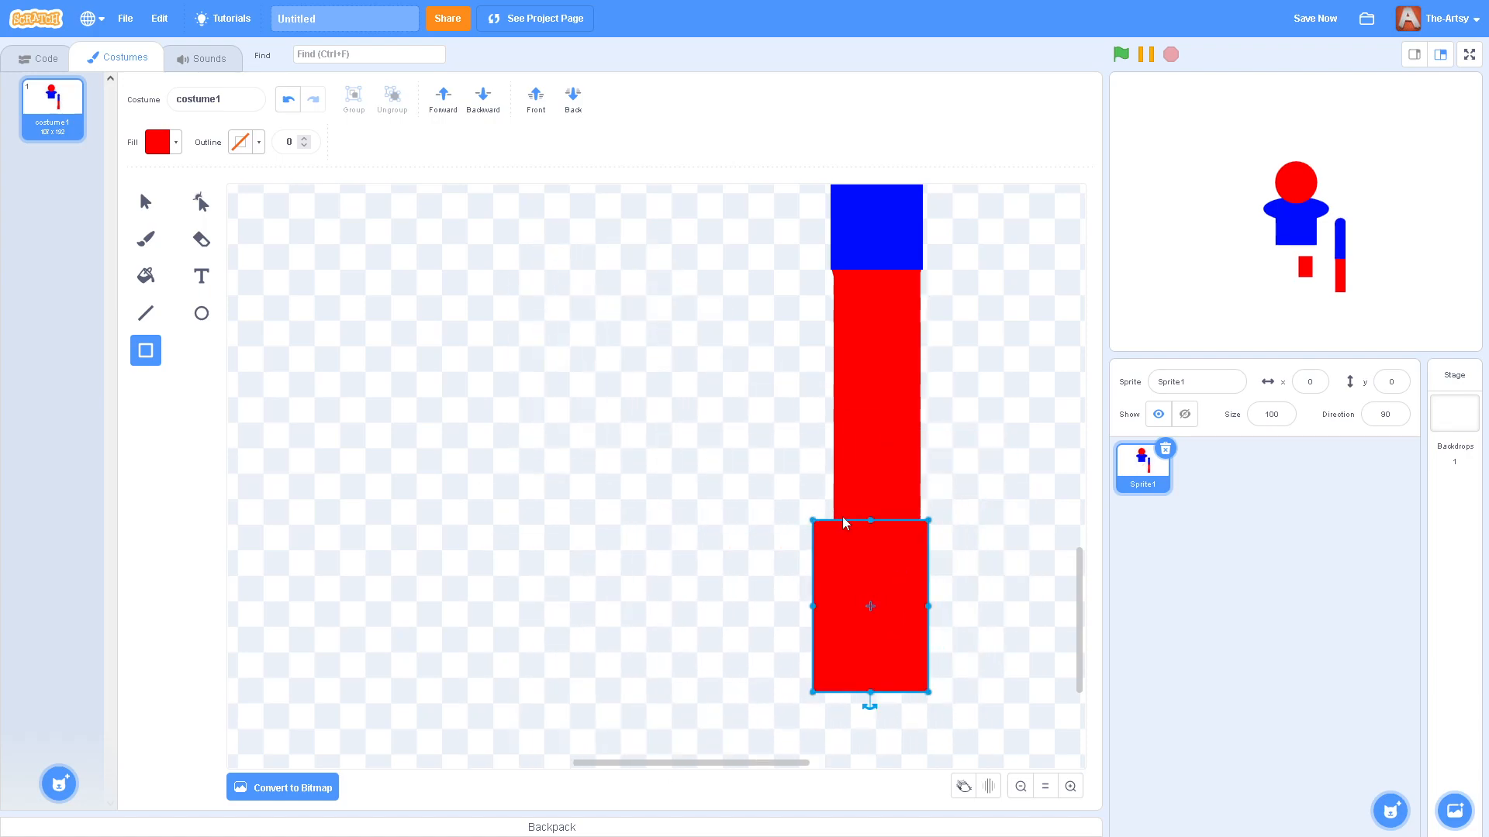
- Darken the hand rectangle's fill to a deeper red by lowering its brightness
click(157, 142)
click(157, 323)
drag(157, 324, 195, 346)
click(471, 300)
- Try rotating the dark red hand rectangle at the end of the forearm, and undo the rotation
click(145, 200)
drag(1004, 440, 750, 668)
click(978, 474)
click(841, 615)
click(859, 492)
click(859, 625)
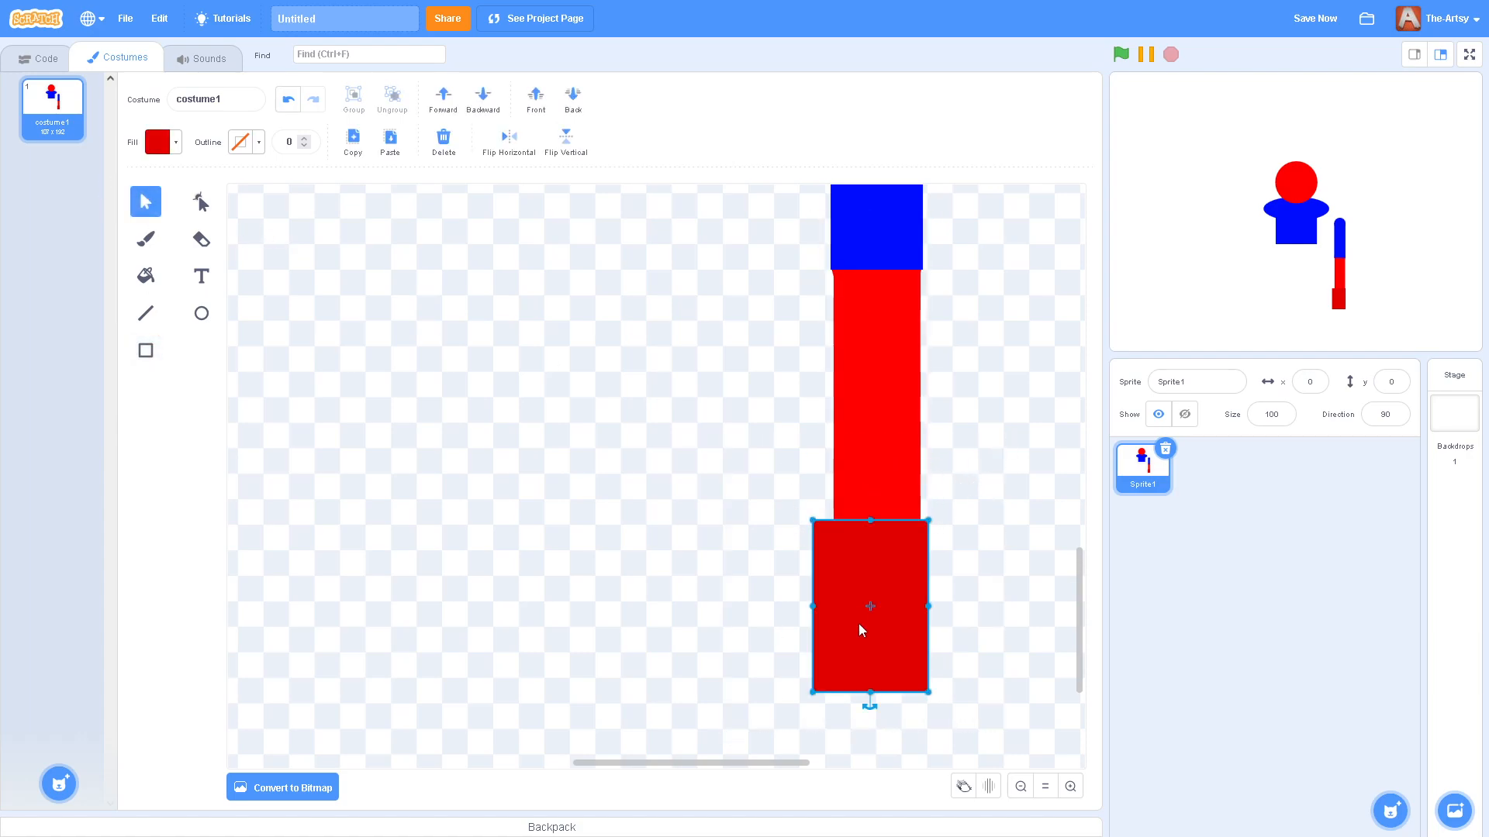
click(880, 488)
click(887, 588)
drag(867, 705, 935, 603)
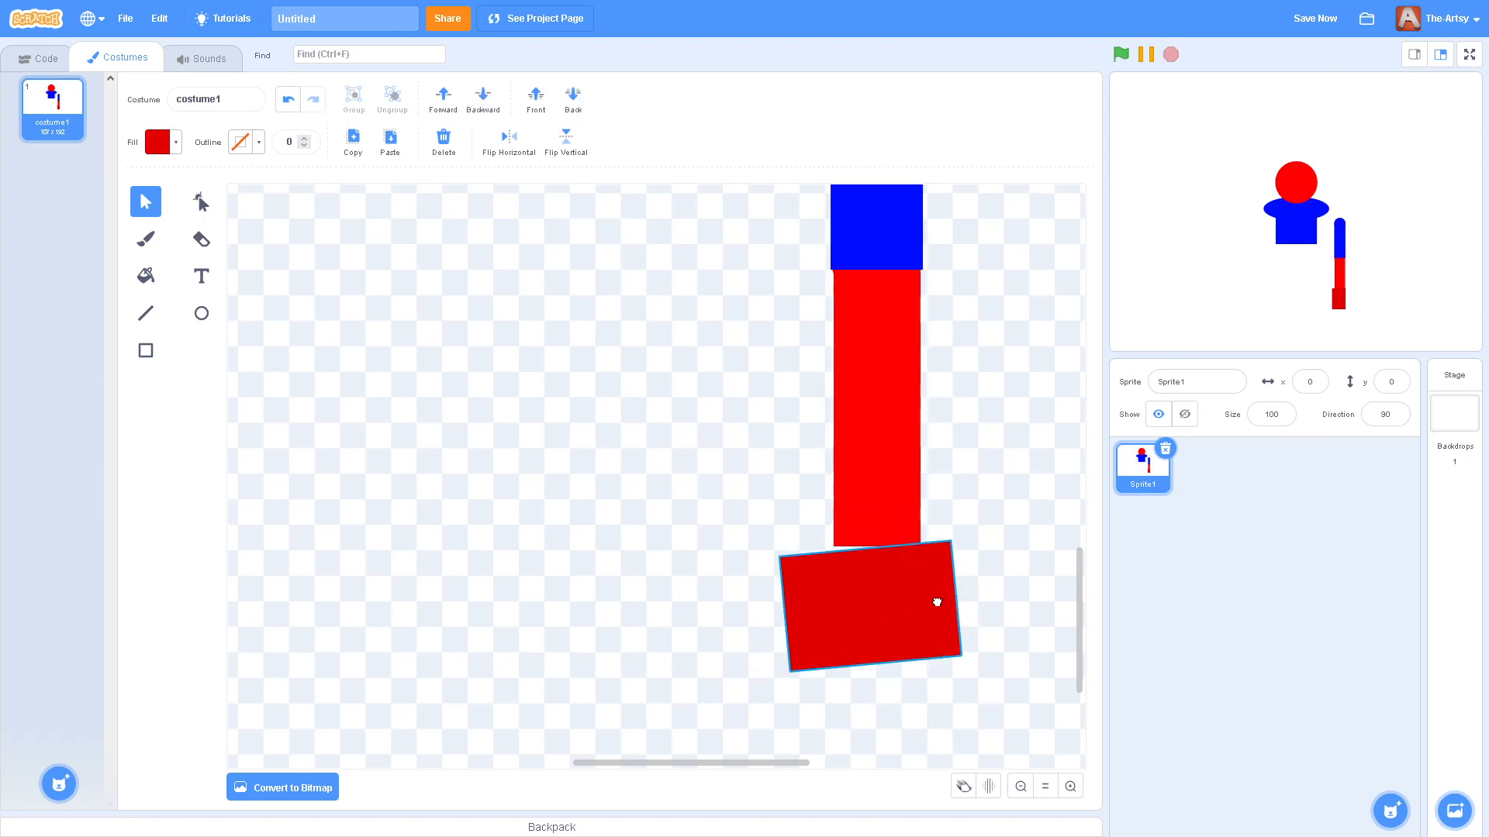
key(ctrl+z)
click(1022, 410)
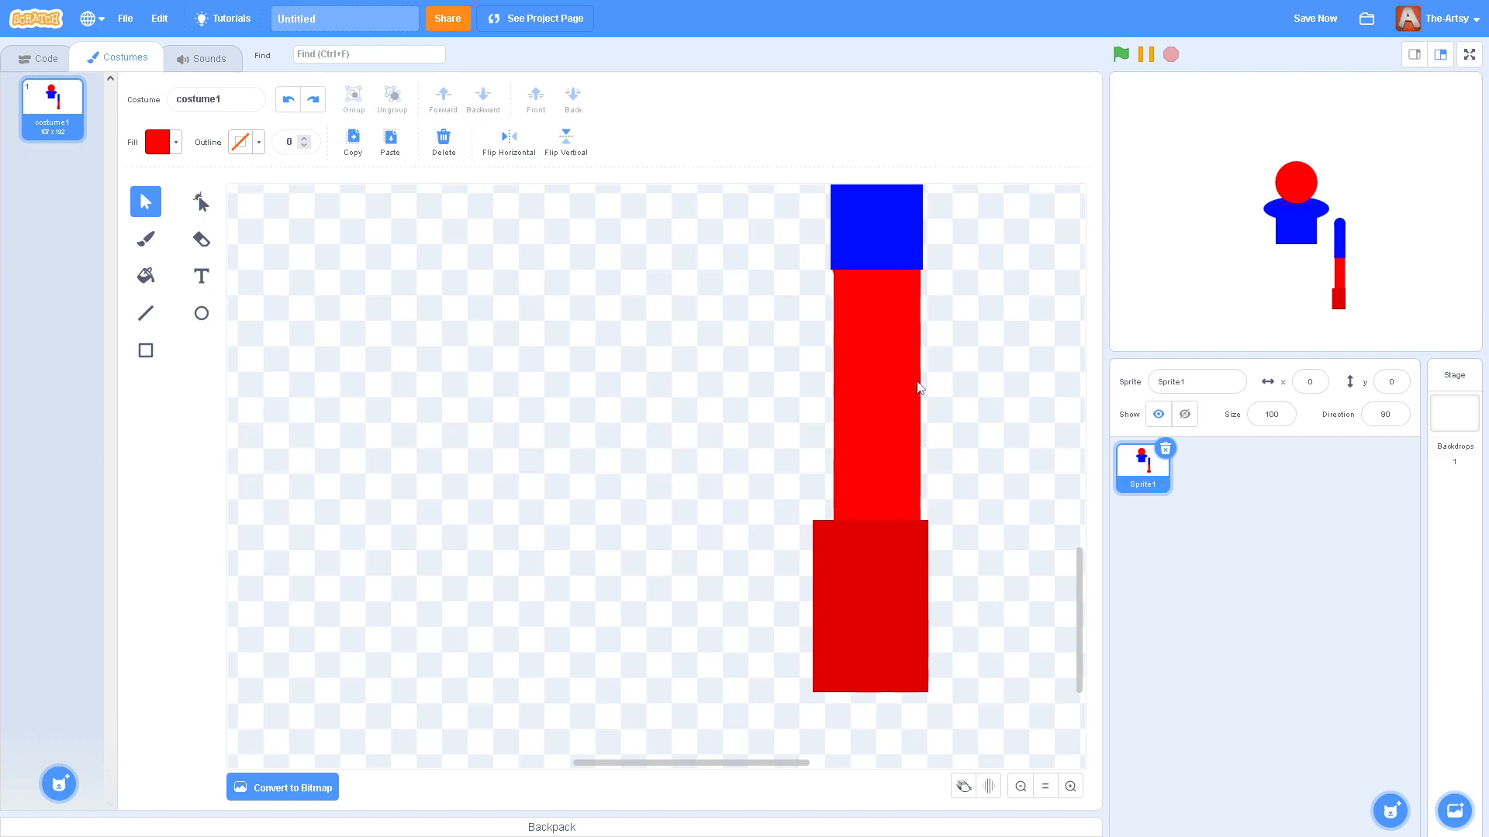
scroll(705, 449, up, 6)
scroll(667, 456, down, 2)
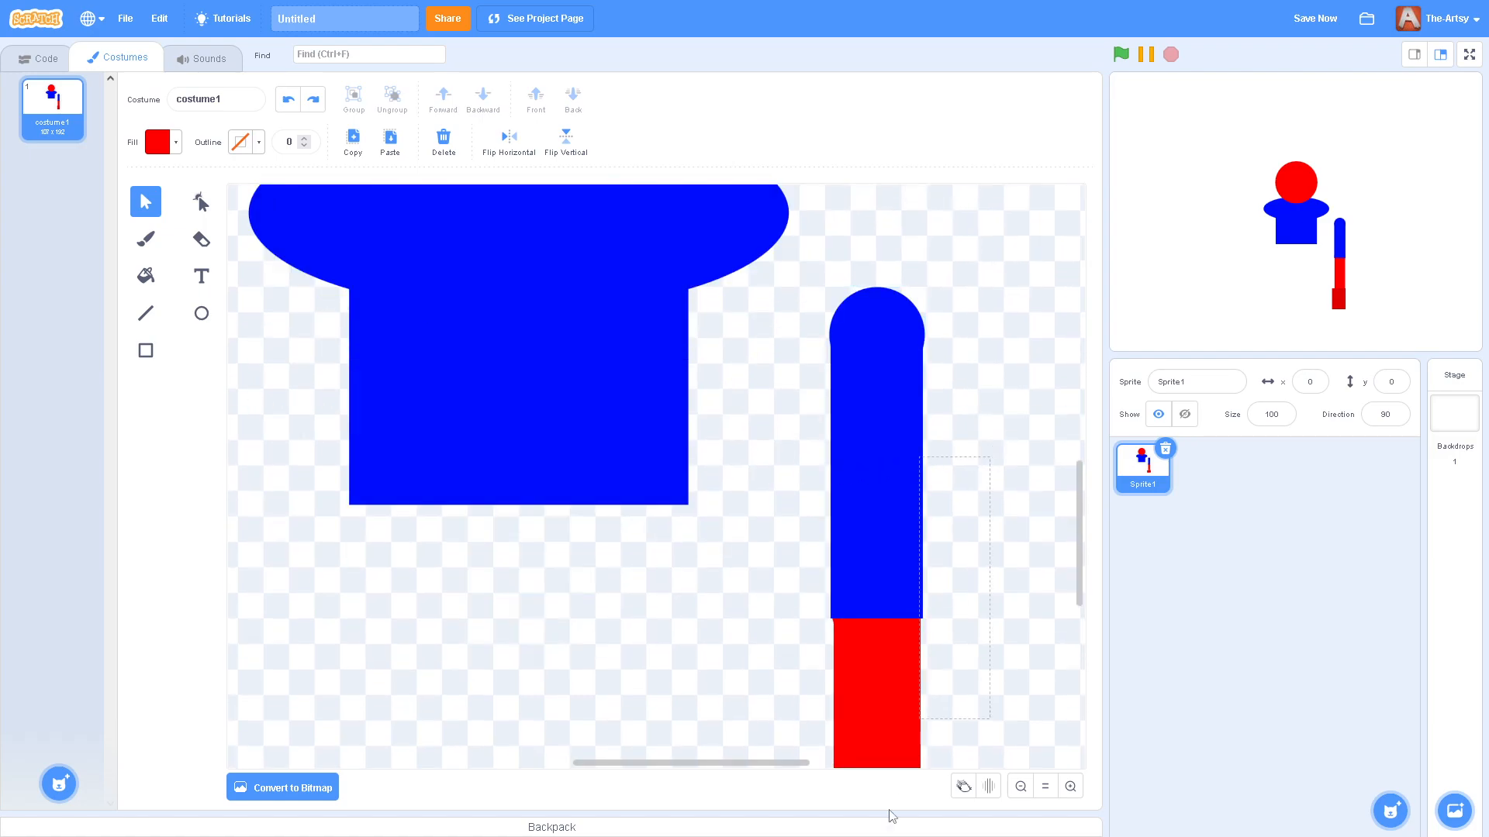
- Select the whole arm, move it so its rounded top sits on the nearer end of the shoulder ellipse, and copy it
click(869, 672)
scroll(872, 667, down, 4)
click(950, 276)
key(ctrl+a)
click(1022, 788)
click(1022, 788)
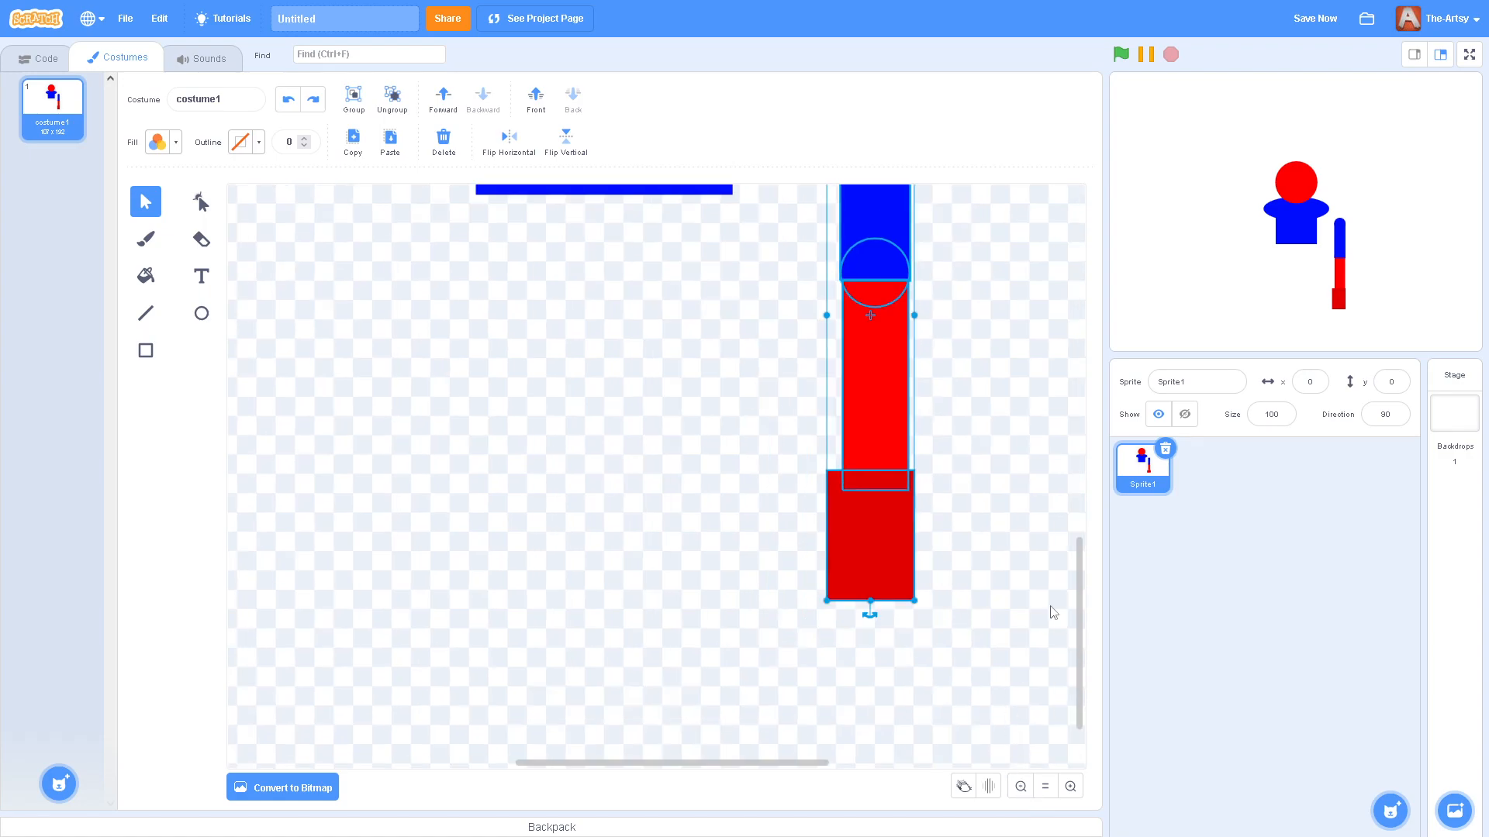
scroll(933, 615, up, 10)
drag(884, 601, 792, 531)
drag(783, 528, 763, 535)
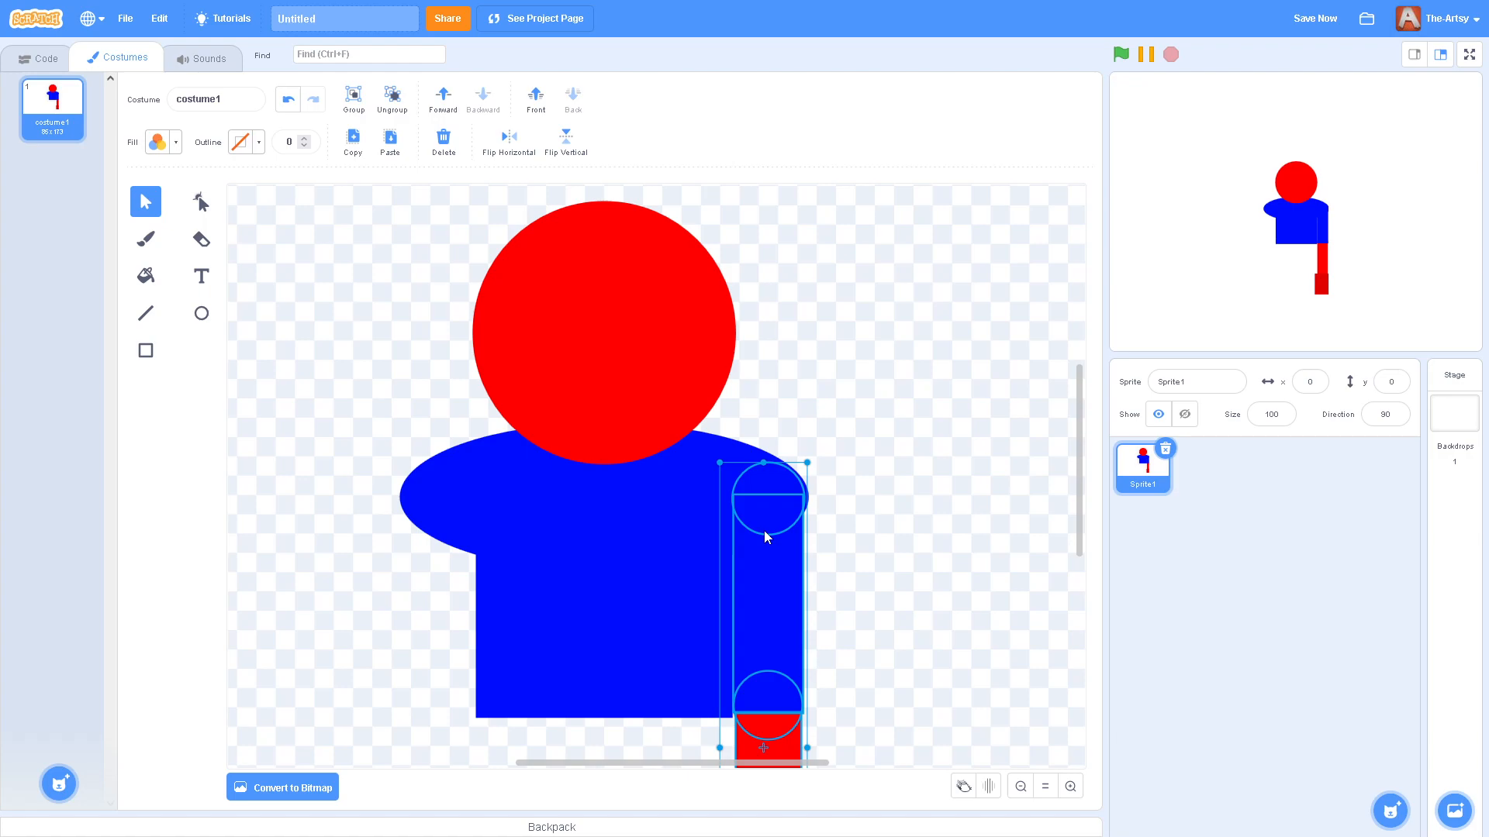
key(ctrl+c)
- Try placing a pasted copy of the arm on the opposite shoulder, and remove the copy
key(ctrl+v)
drag(788, 527, 426, 505)
scroll(510, 517, down, 5)
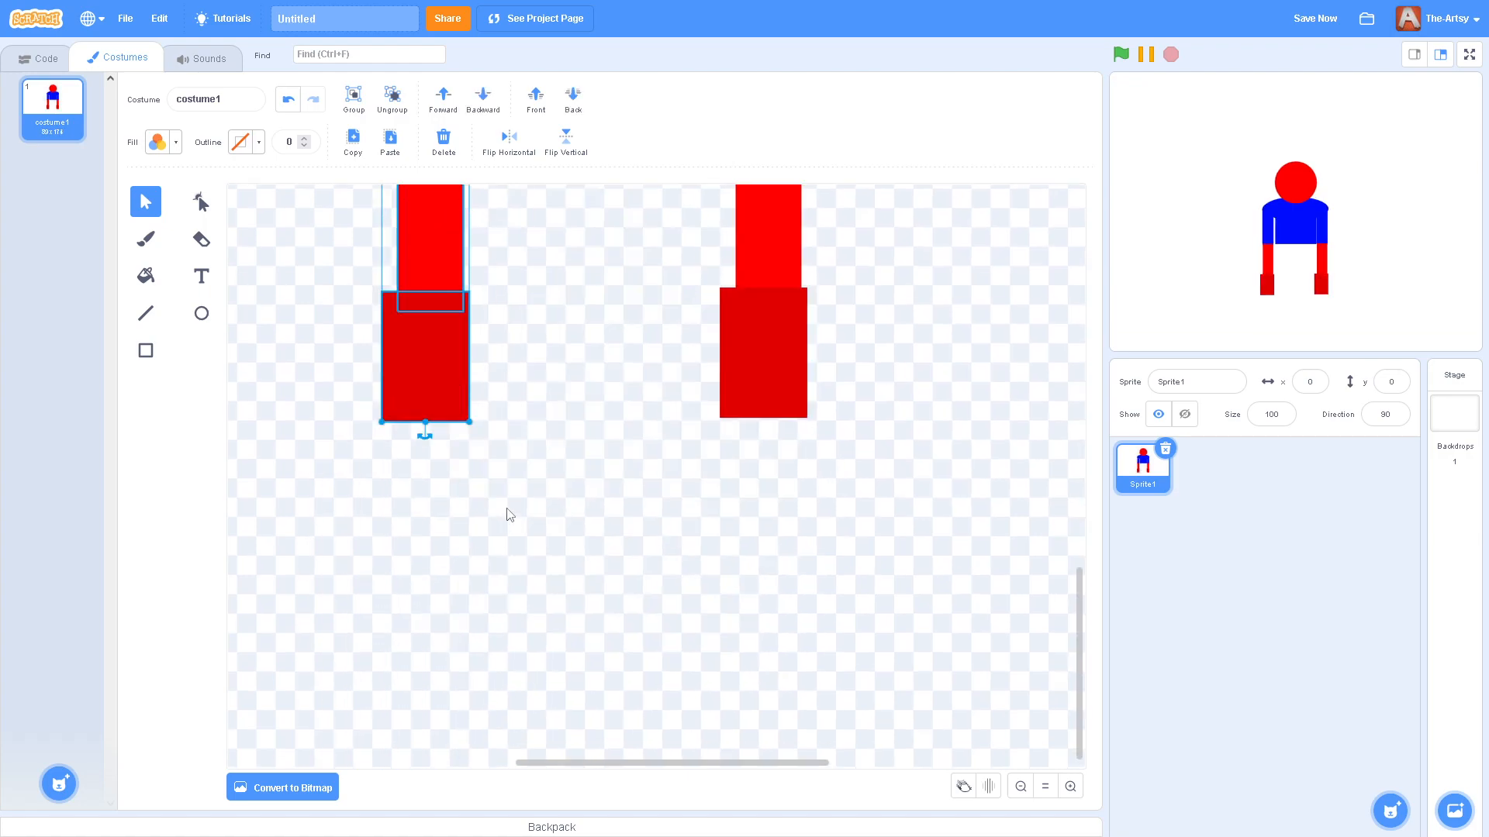
scroll(517, 508, up, 8)
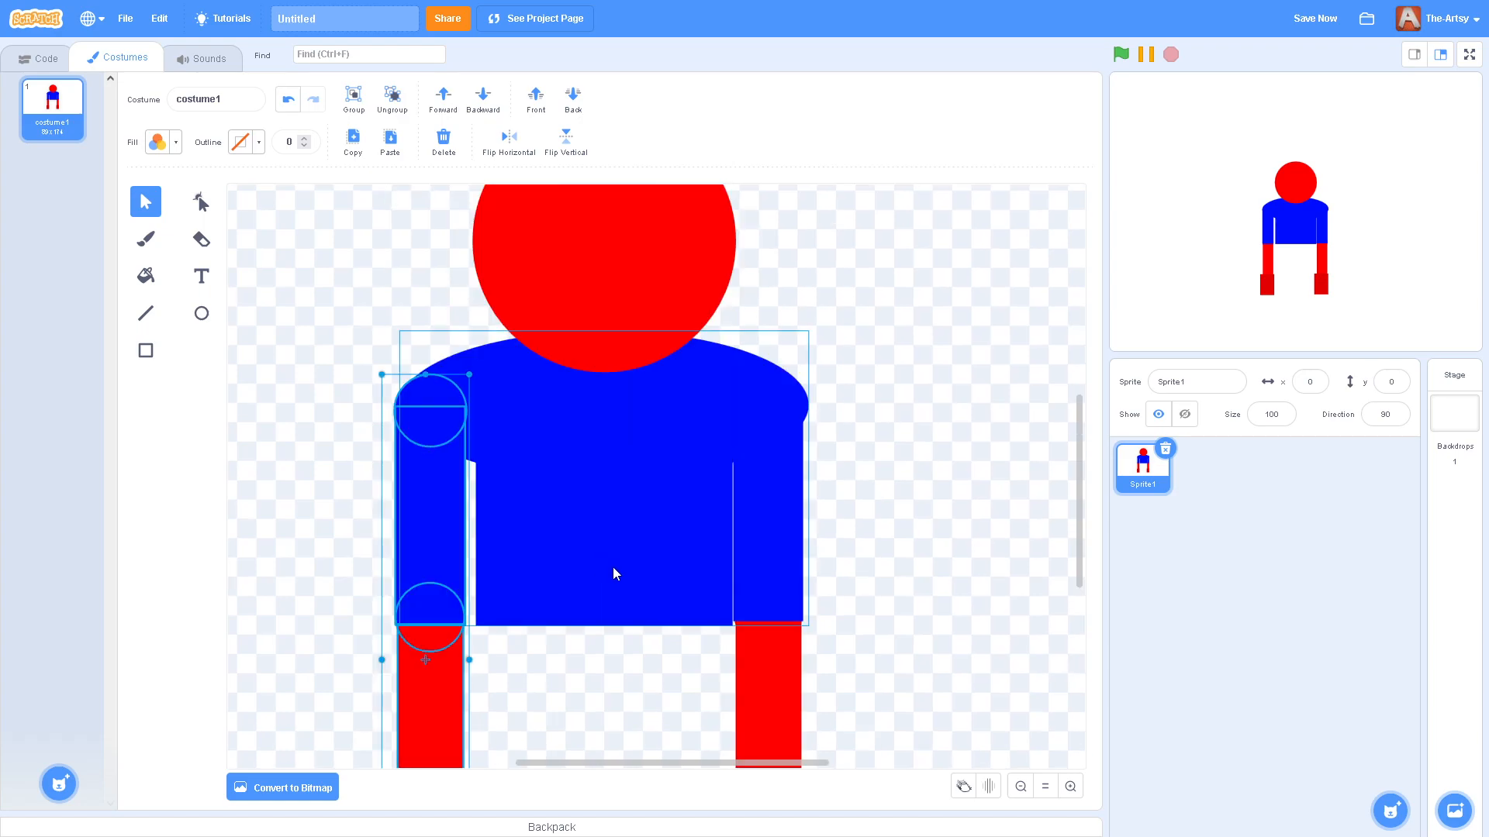
key(ctrl+z)
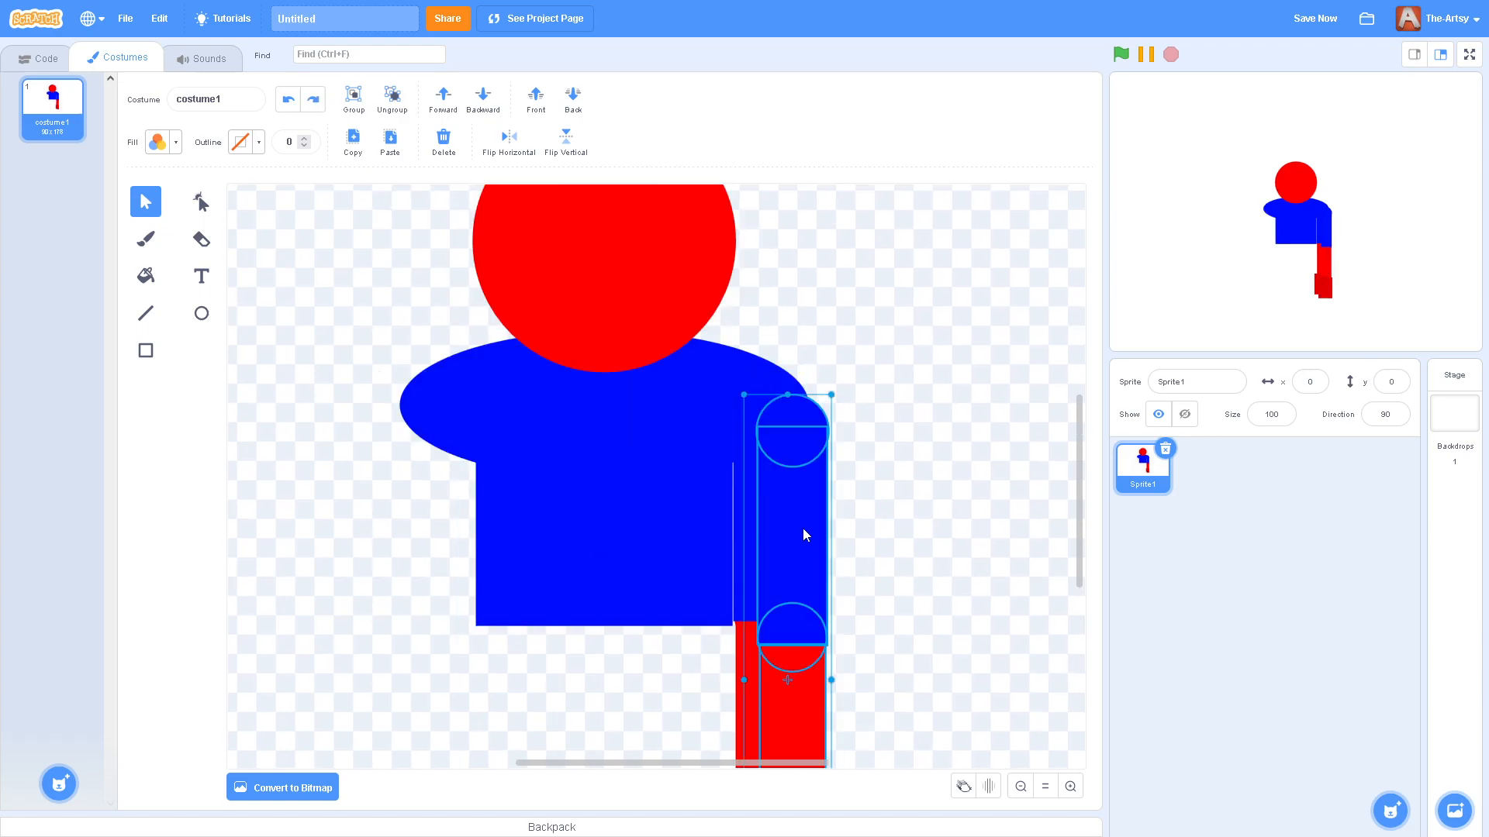
key(Delete)
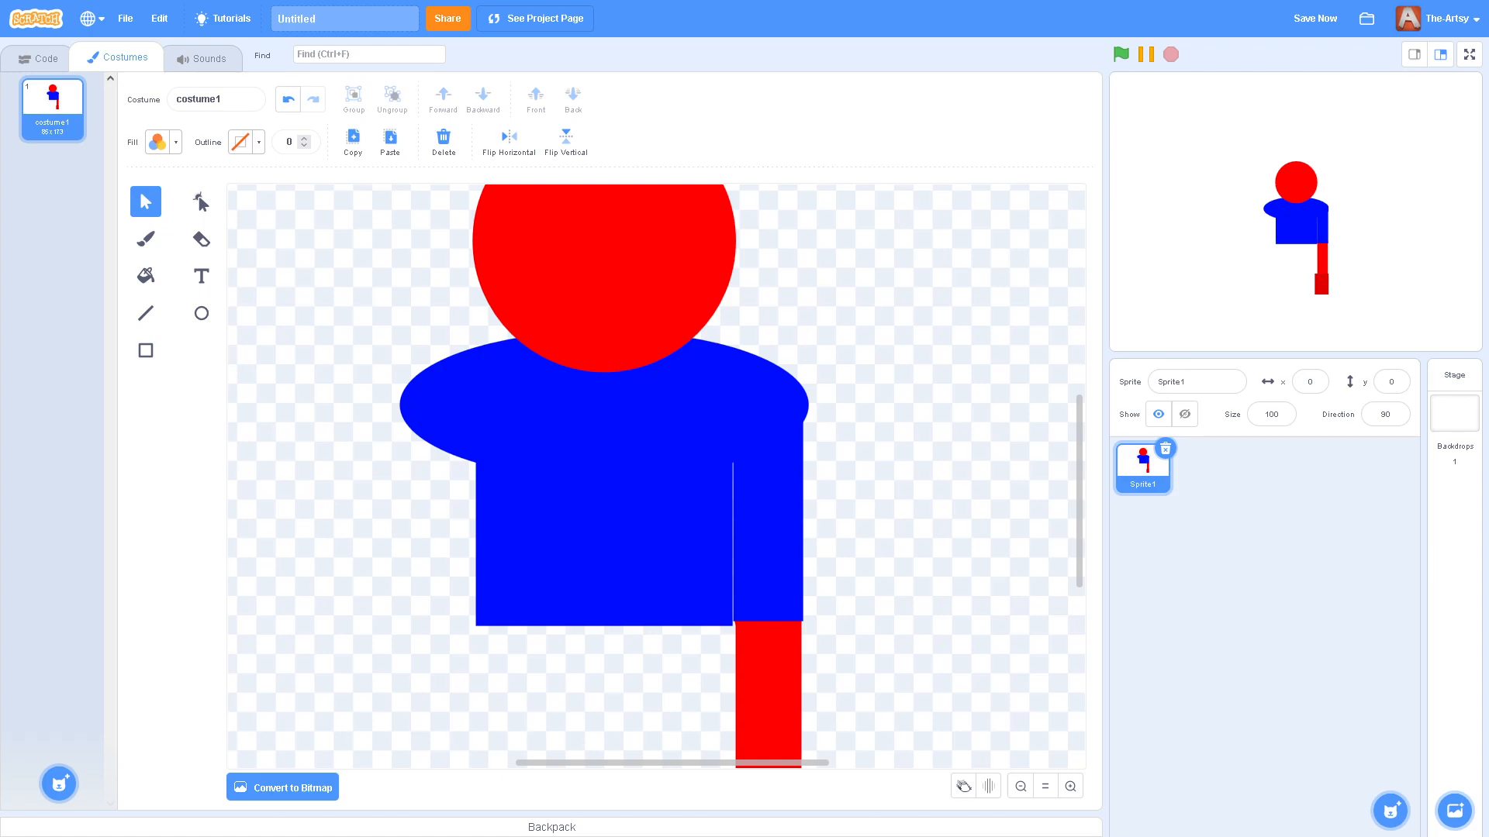
- Paste a copy of the arm, place it on the opposite shoulder and flip it horizontally
click(634, 617)
drag(876, 587, 883, 553)
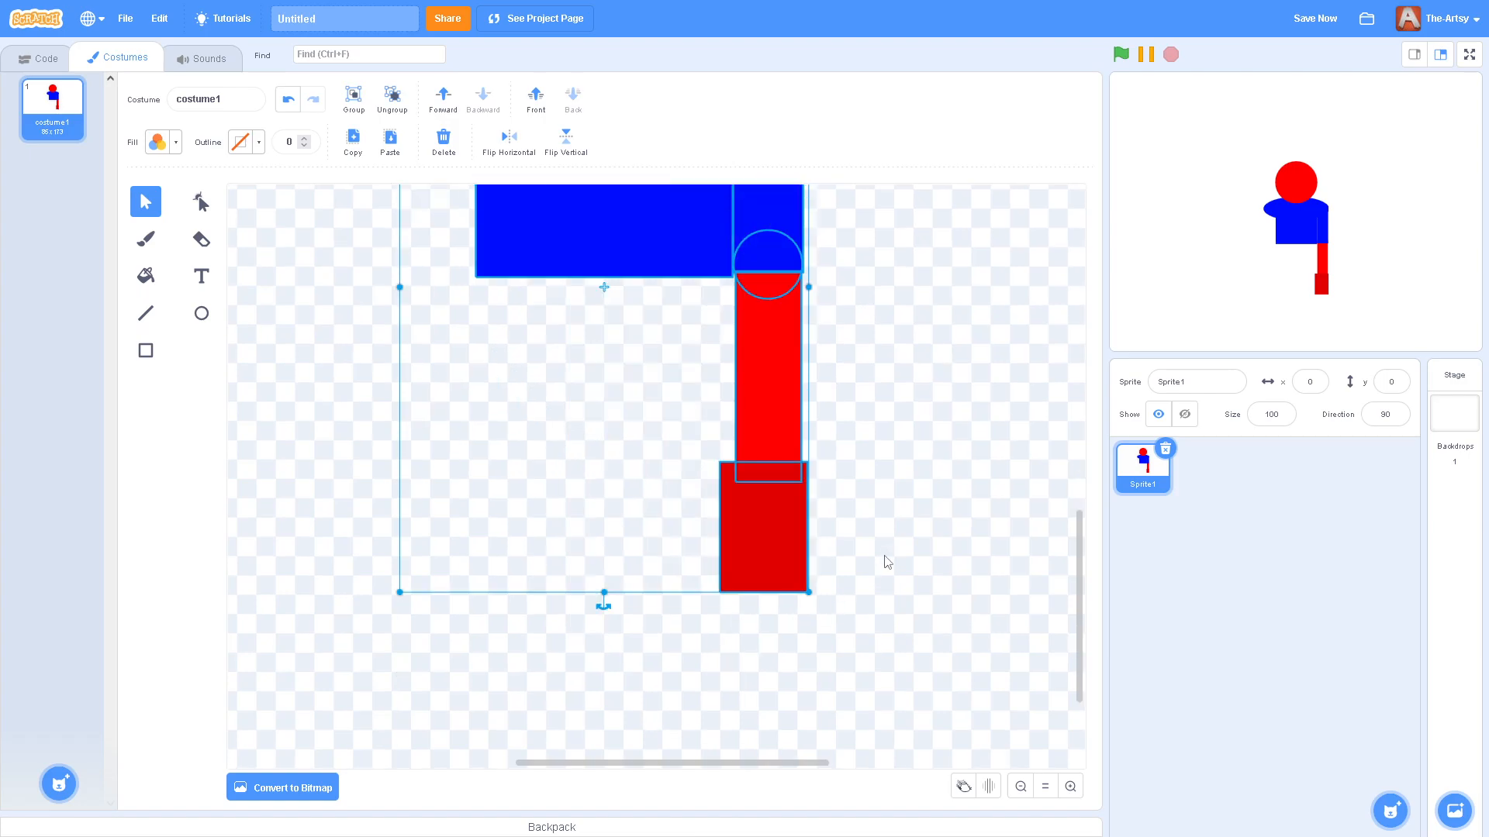
scroll(888, 560, up, 3)
click(923, 554)
key(ctrl+v)
drag(822, 377, 452, 336)
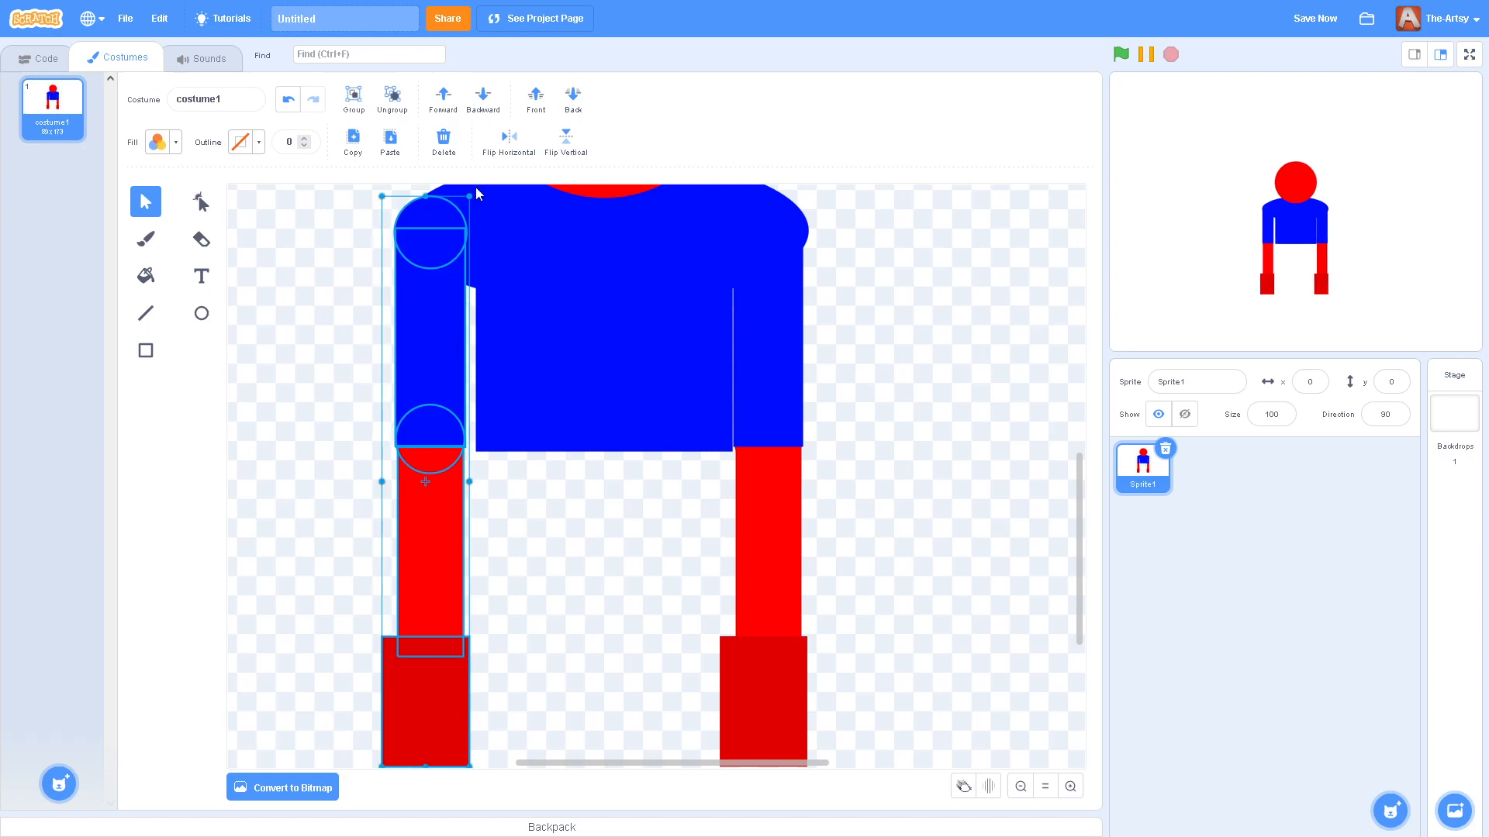
click(508, 141)
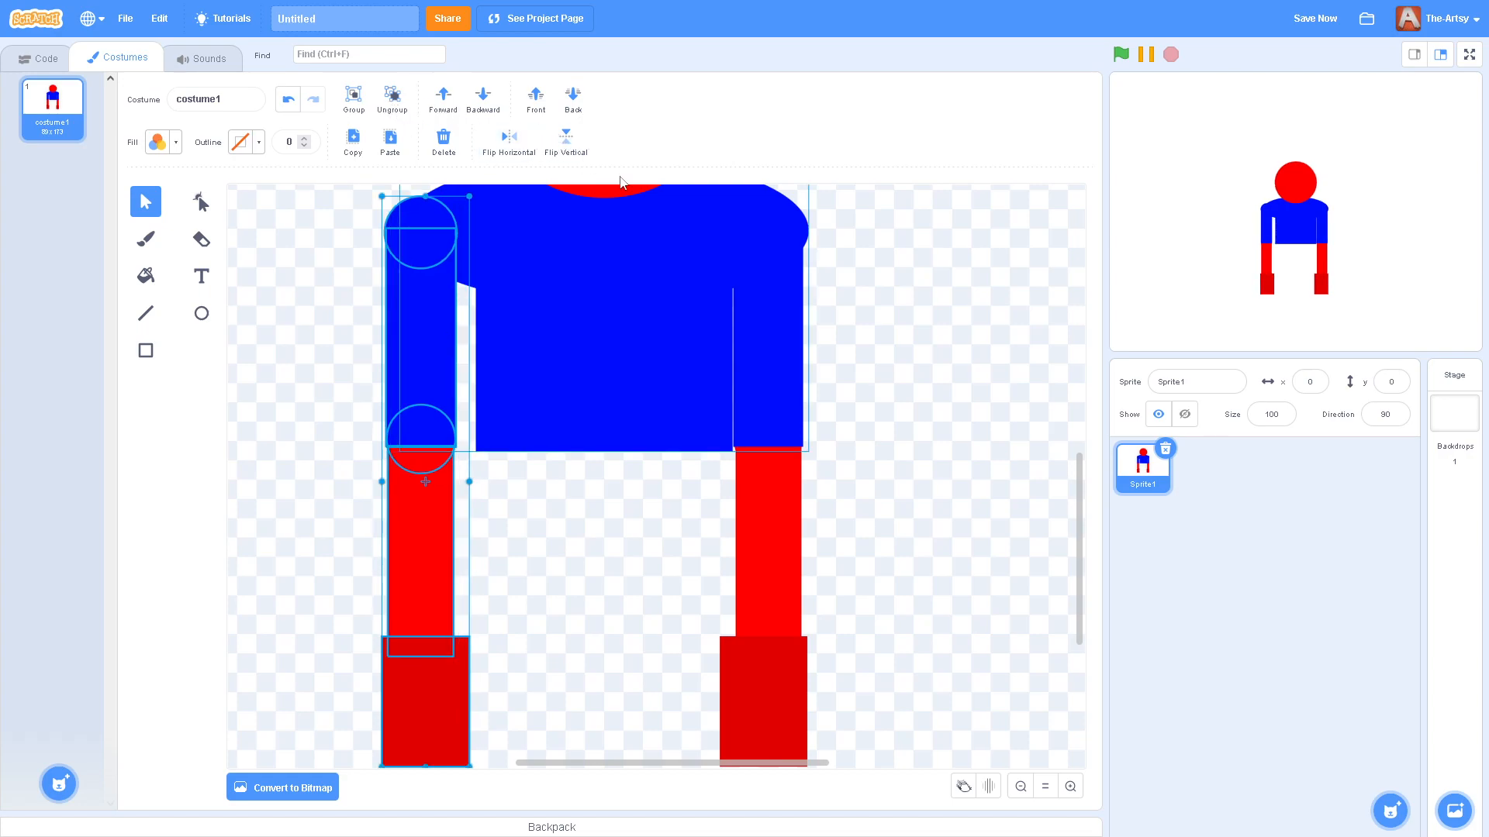
- Nudge the flipped arm inward and slightly down until it lines up with the end of the shoulder ellipse
key(Right)
key(Right)
key(Right)
key(Right)
key(Right)
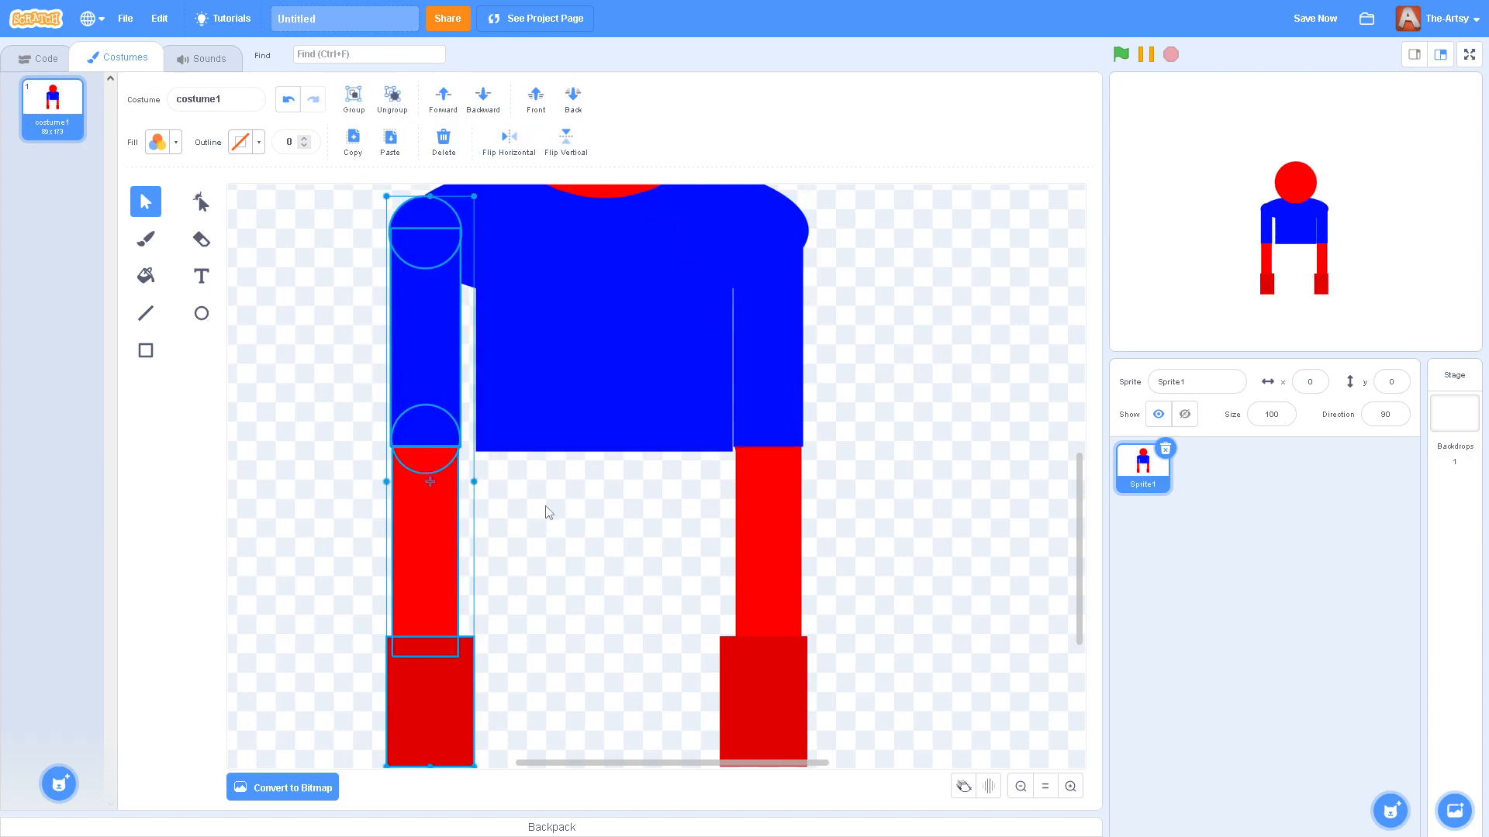
key(Right)
key(Right)
key(Right)
key(Right)
key(Right)
key(Right)
key(Right)
key(Right)
key(Left)
key(Left)
key(Left)
key(Left)
key(Left)
key(Down)
key(Left)
click(565, 659)
- Nudge both arms two steps outward, away from the torso, to leave matching gaps beside it
scroll(631, 616, down, 12)
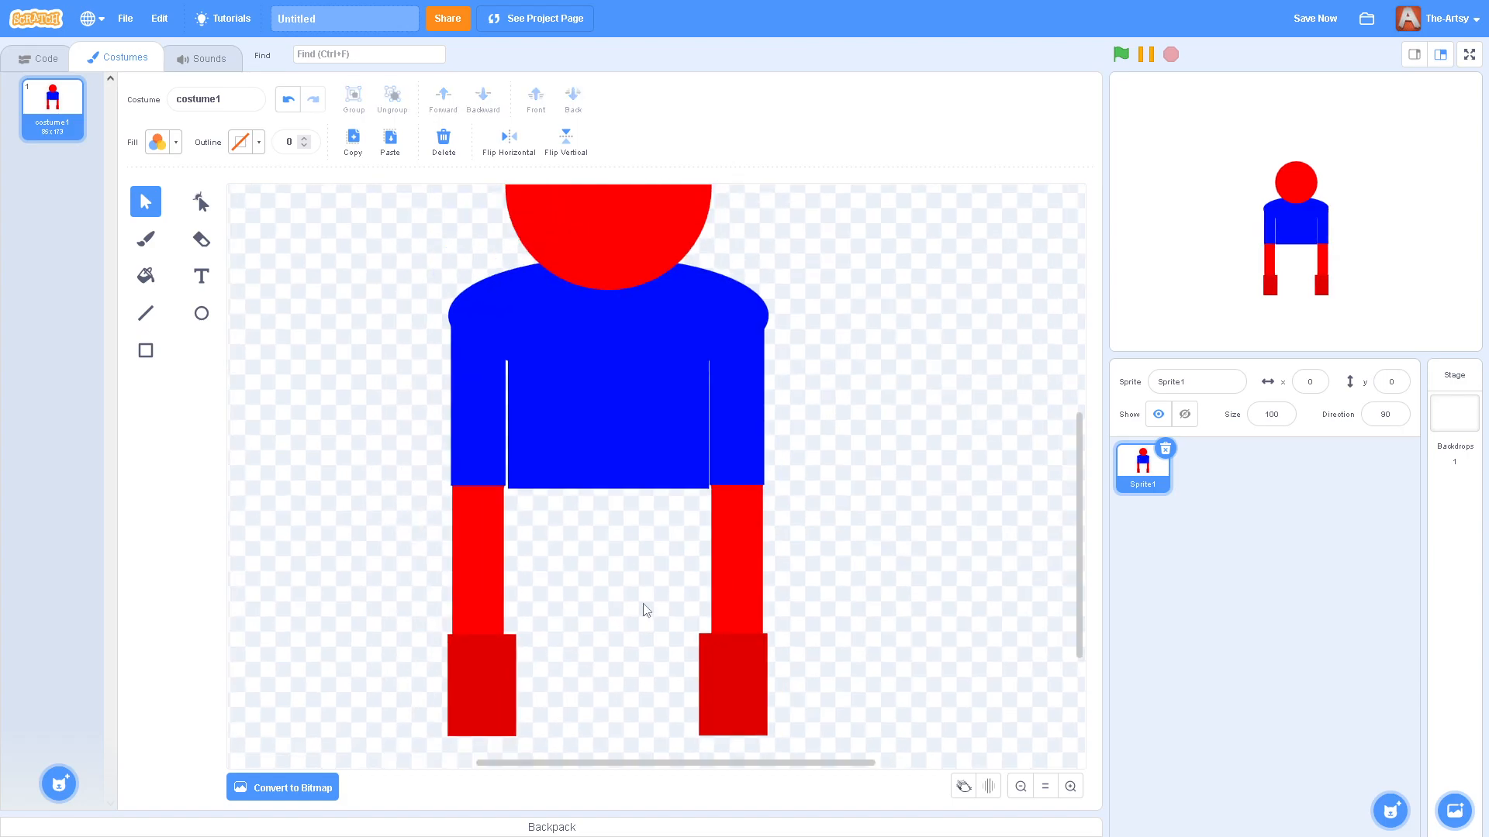
drag(837, 711, 709, 518)
key(Right)
key(Right)
click(969, 489)
drag(539, 679, 603, 552)
key(Left)
key(Left)
click(817, 494)
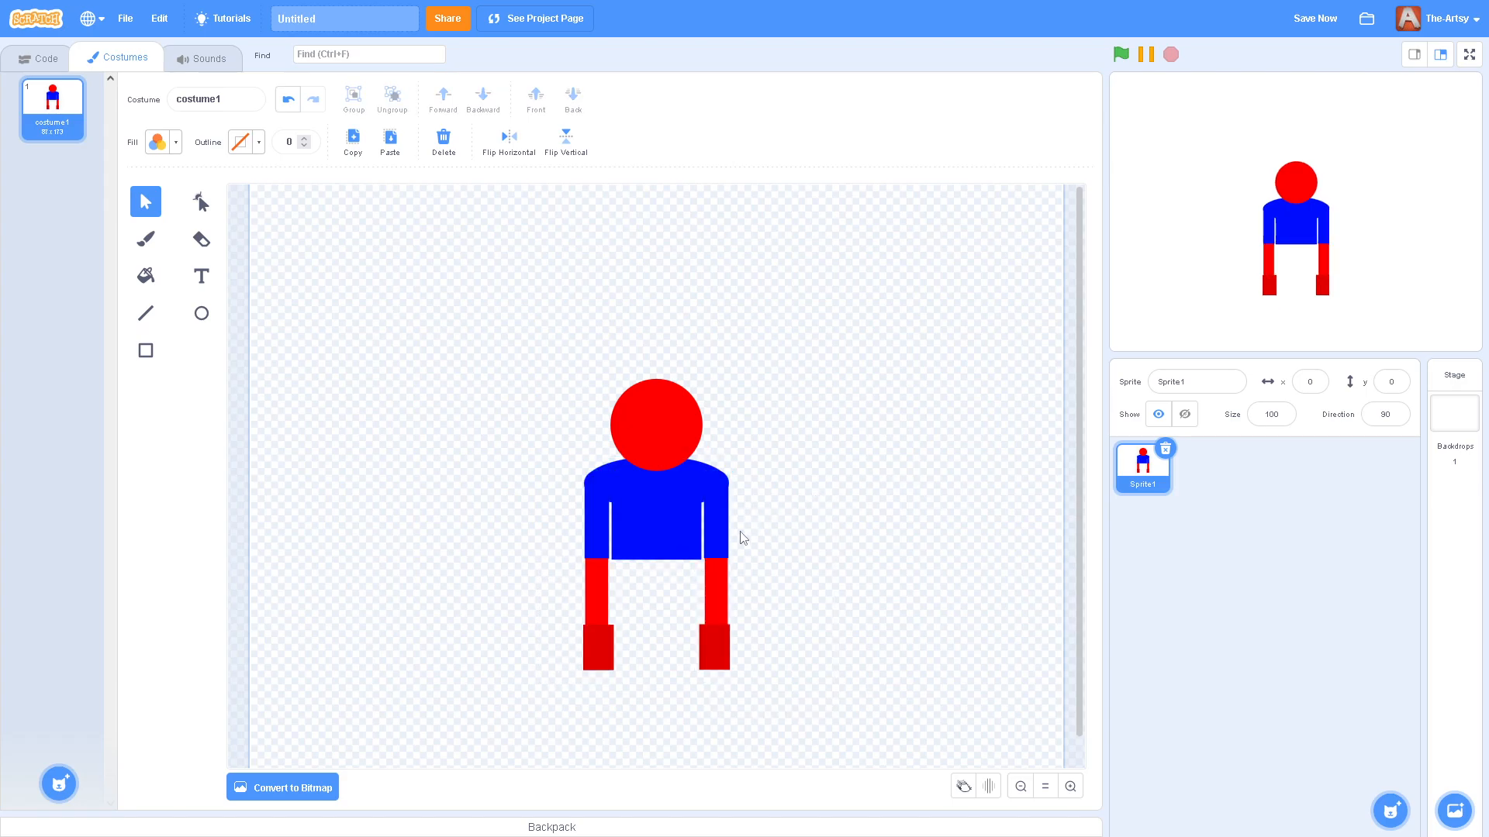
- Try moving the red head circle, and undo the move
click(673, 528)
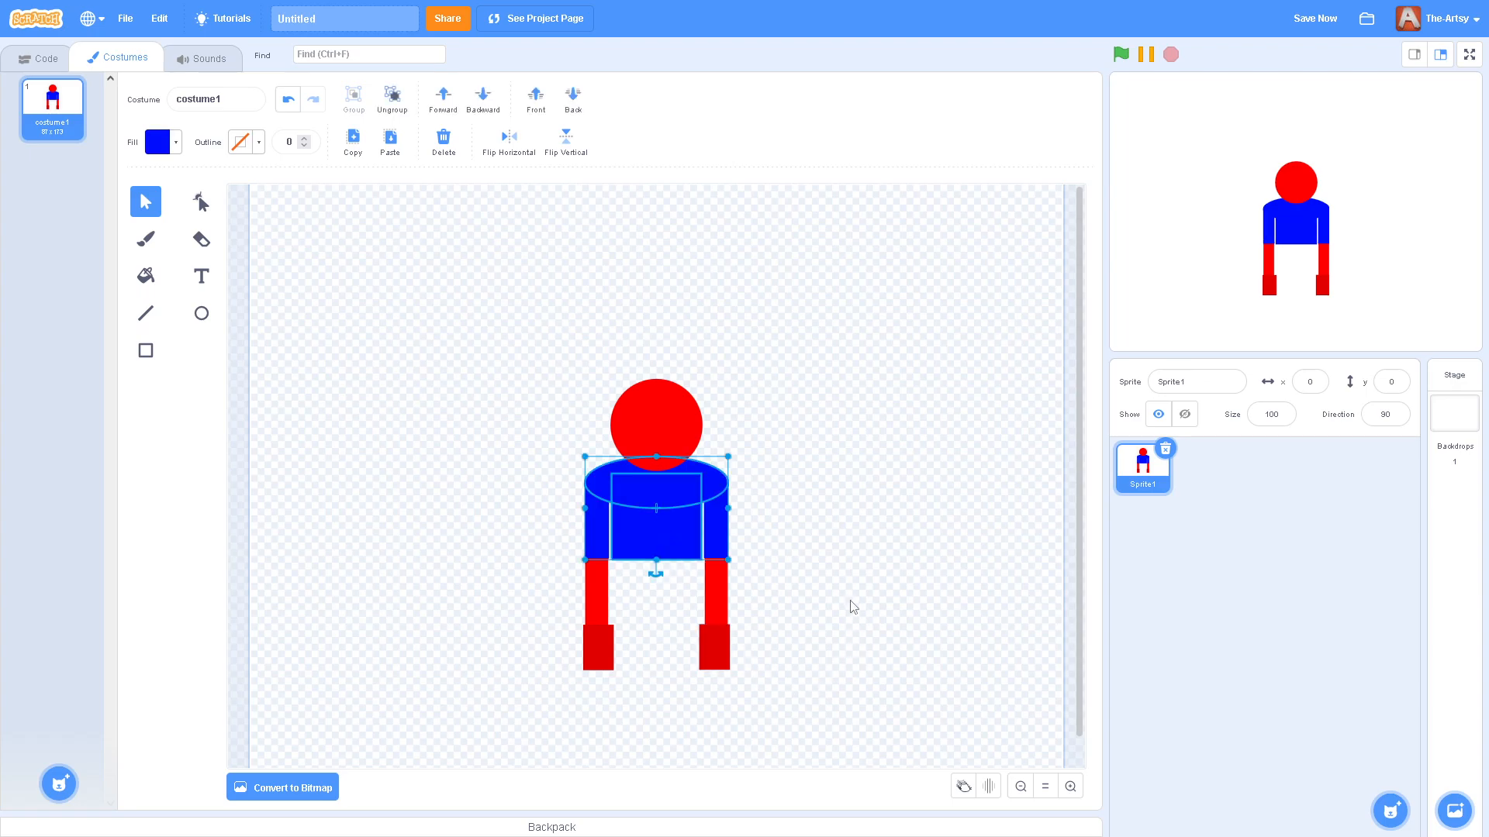
click(894, 510)
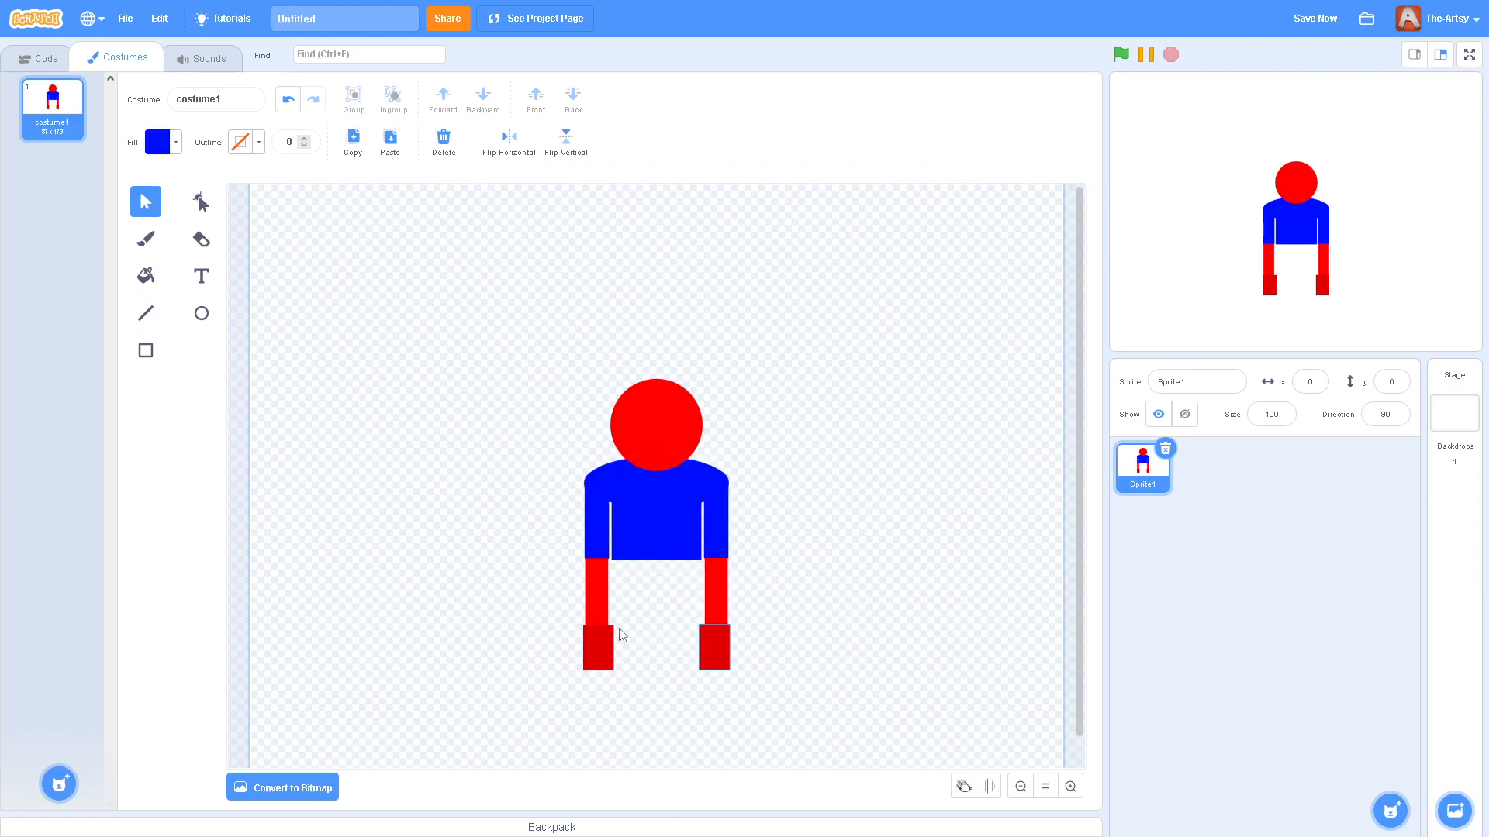
scroll(686, 612, down, 1)
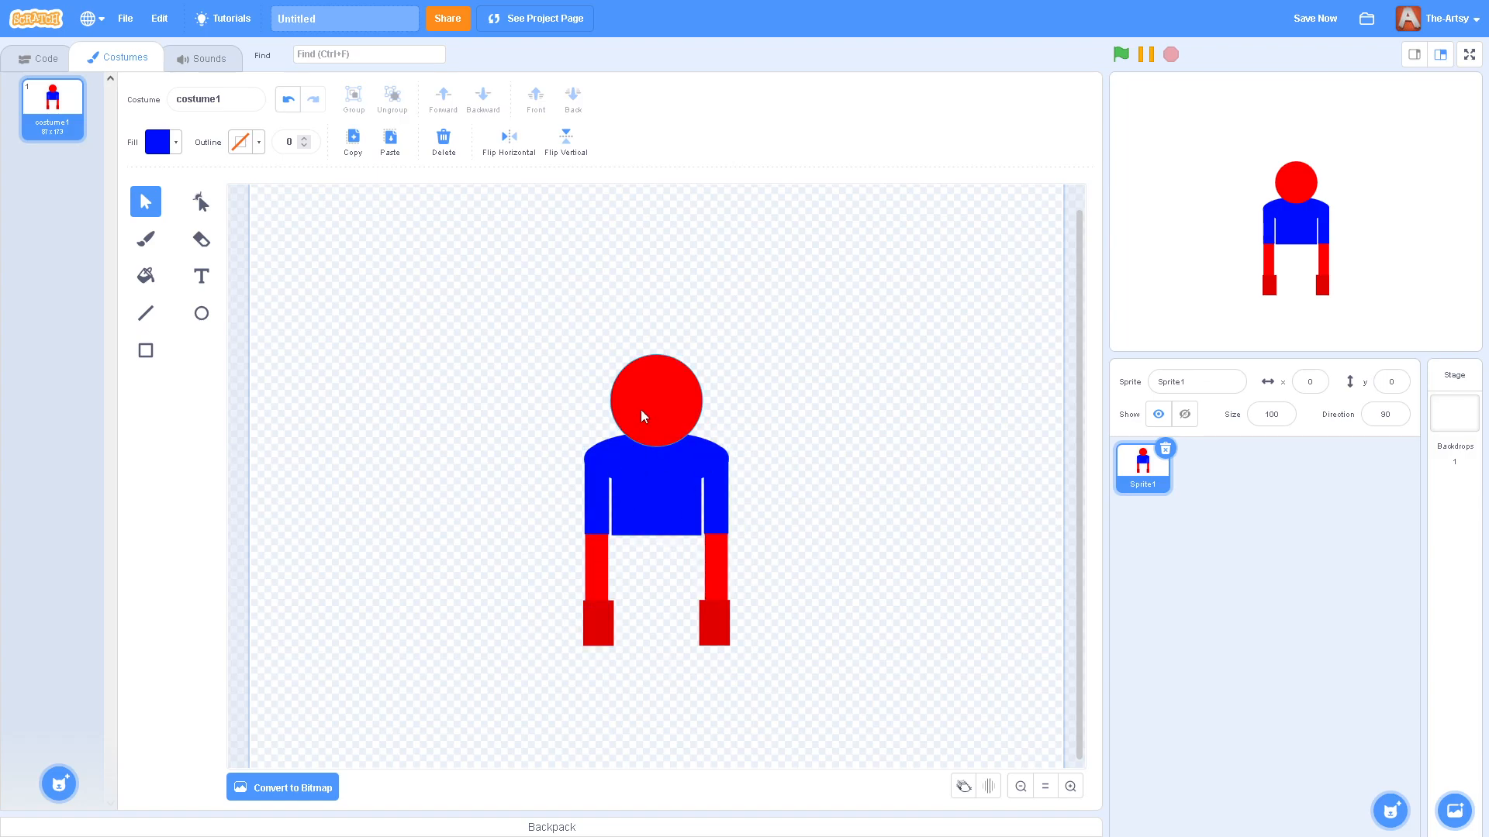
mouse_move(689, 393)
mouse_down()
mouse_move(687, 357)
mouse_move(680, 420)
mouse_up()
key(ctrl+z)
click(720, 326)
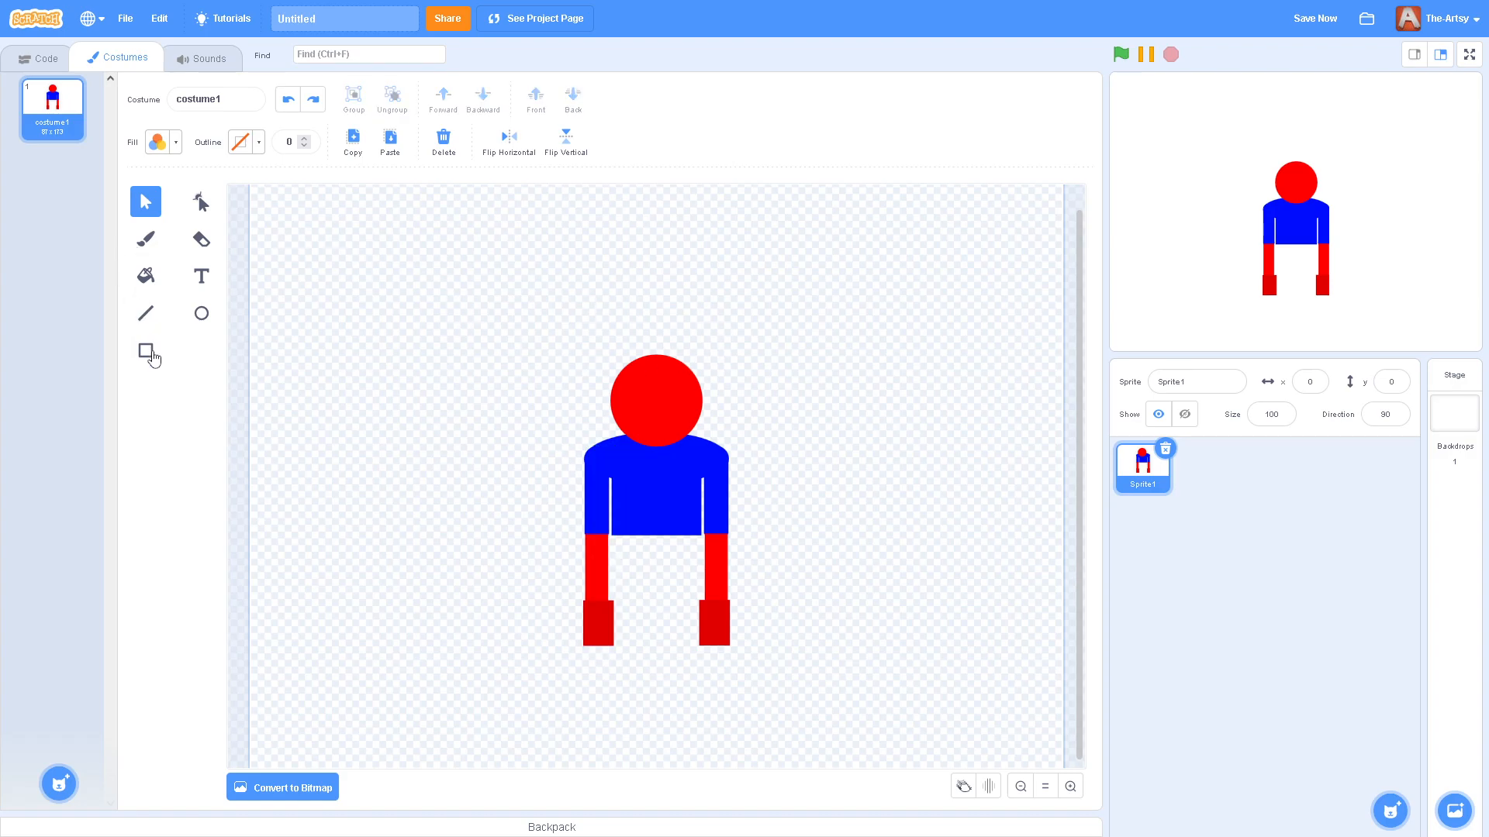
- Draw a purple rectangle as wide as the torso directly below it, as the hips
click(146, 351)
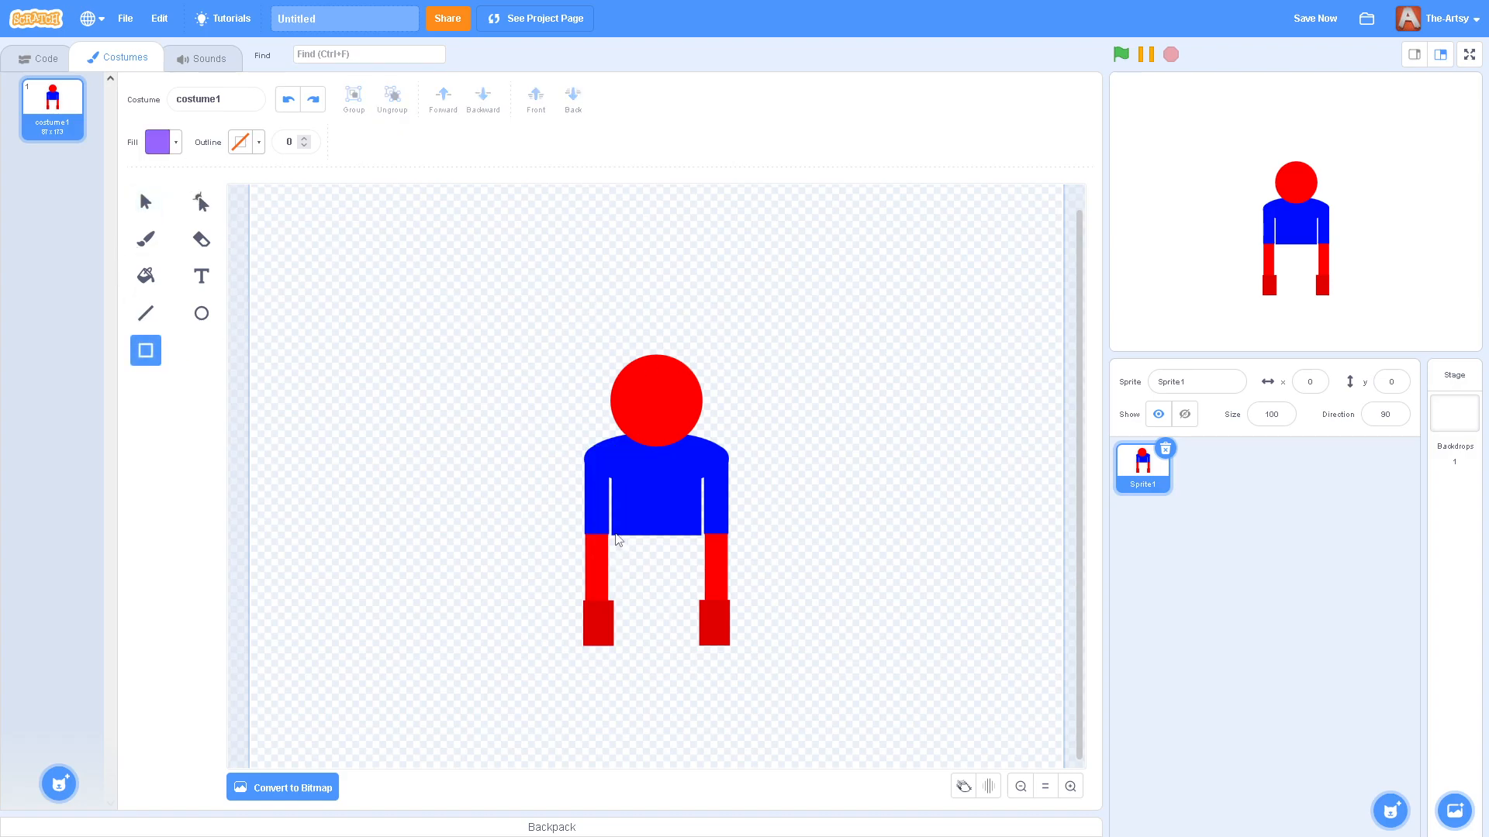
drag(613, 534, 702, 587)
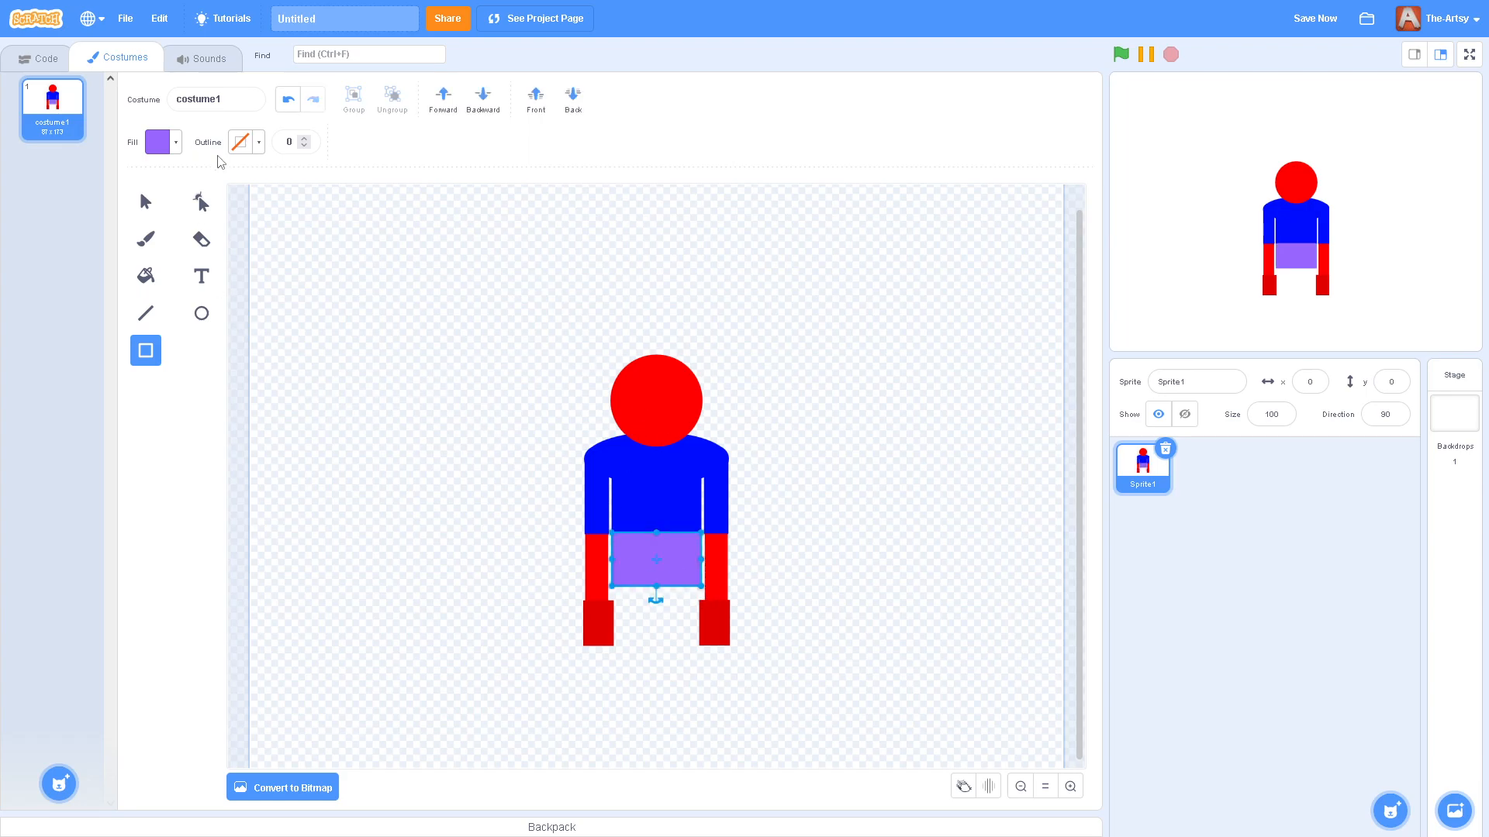
key(v)
- Group the purple hip rectangle with the blue torso and shoulder shape
click(652, 534)
click(659, 563)
click(668, 519)
click(668, 562)
shift+click(683, 507)
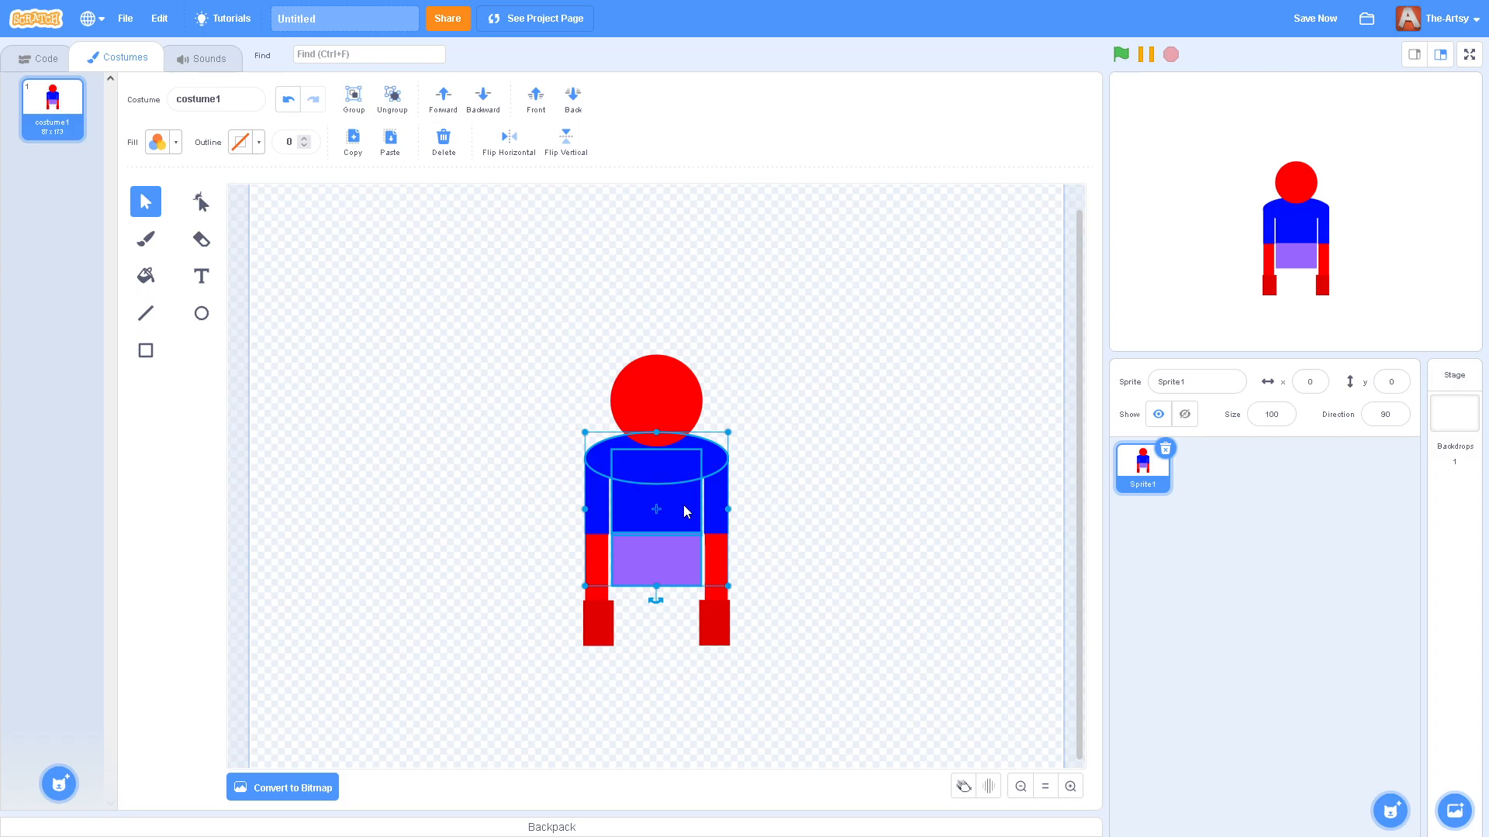
click(774, 391)
click(714, 467)
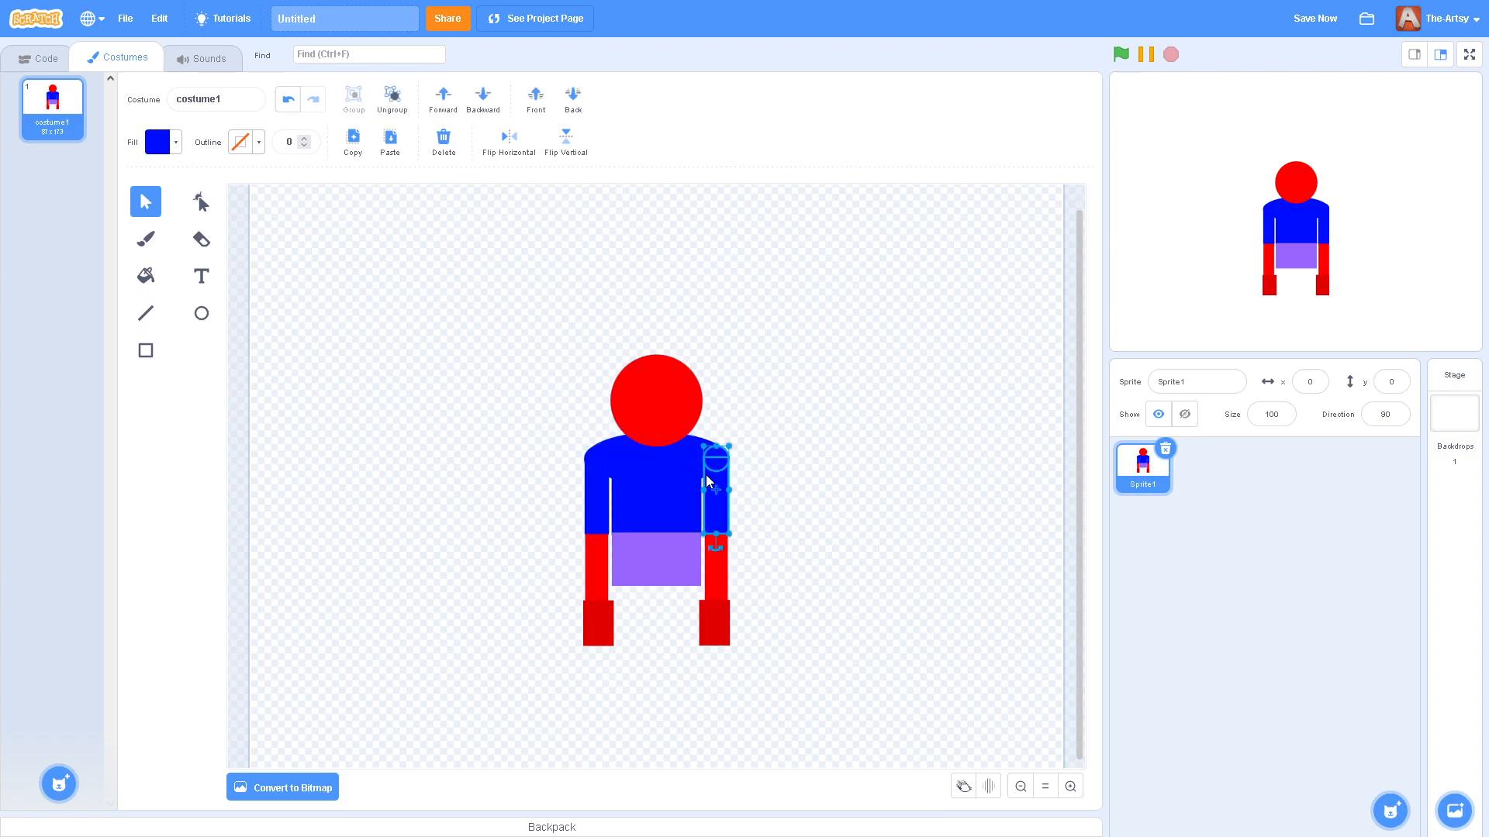
shift+click(676, 563)
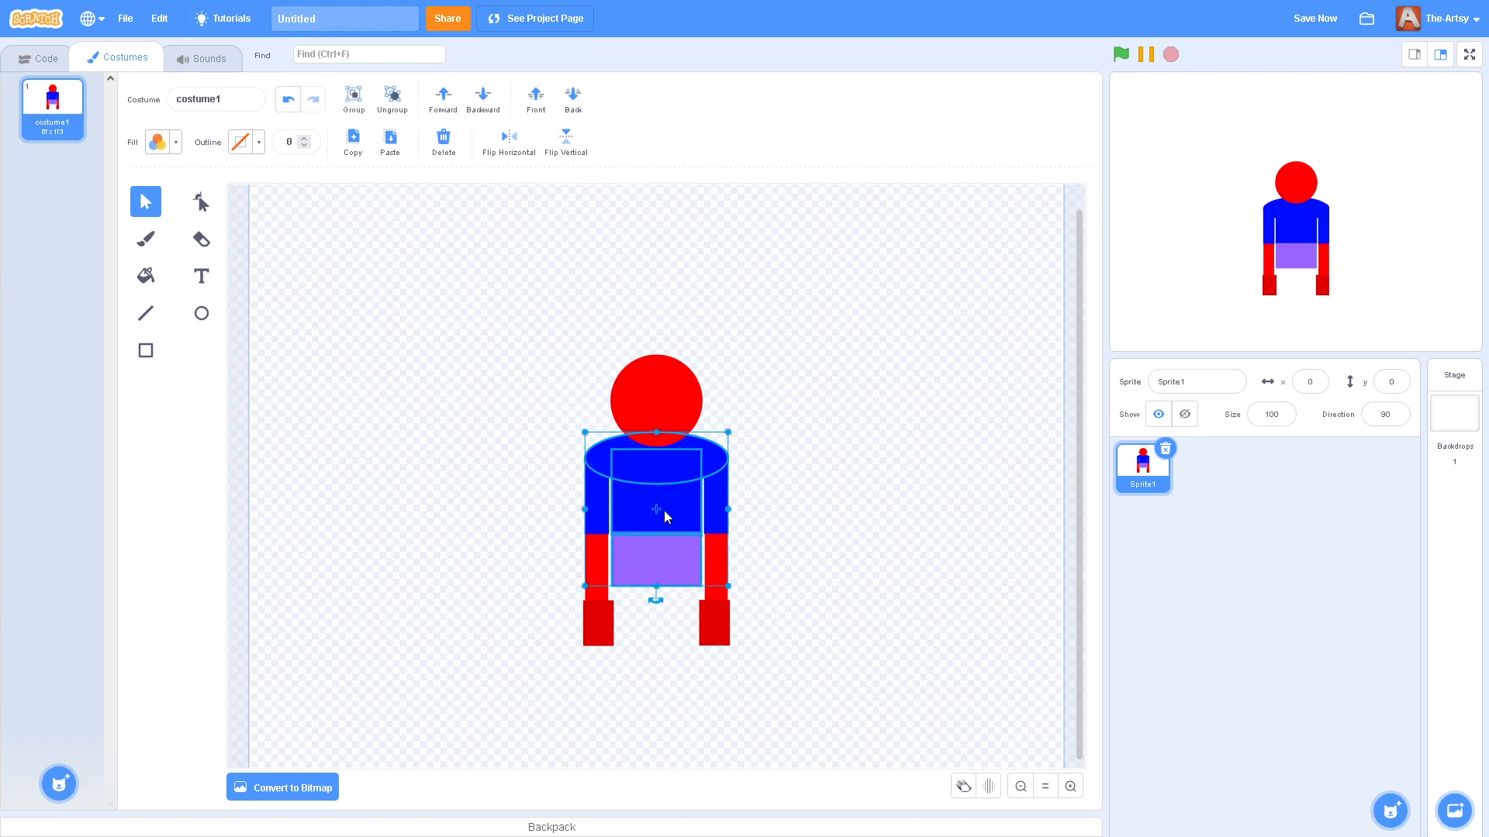
click(353, 99)
- Try rotating the torso and hips group, and undo the rotation
drag(656, 602, 751, 591)
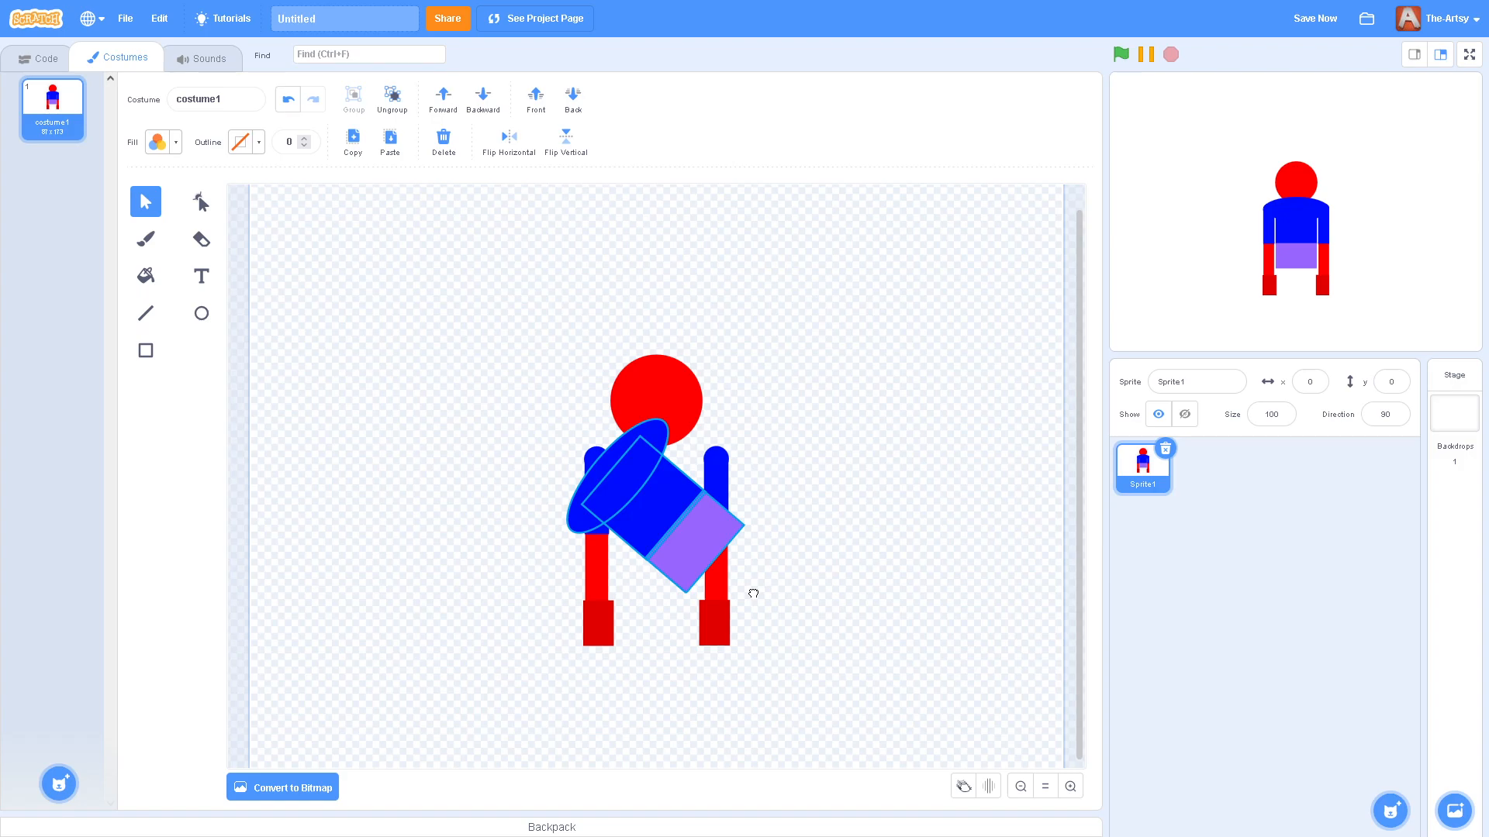
key(ctrl+z)
click(686, 379)
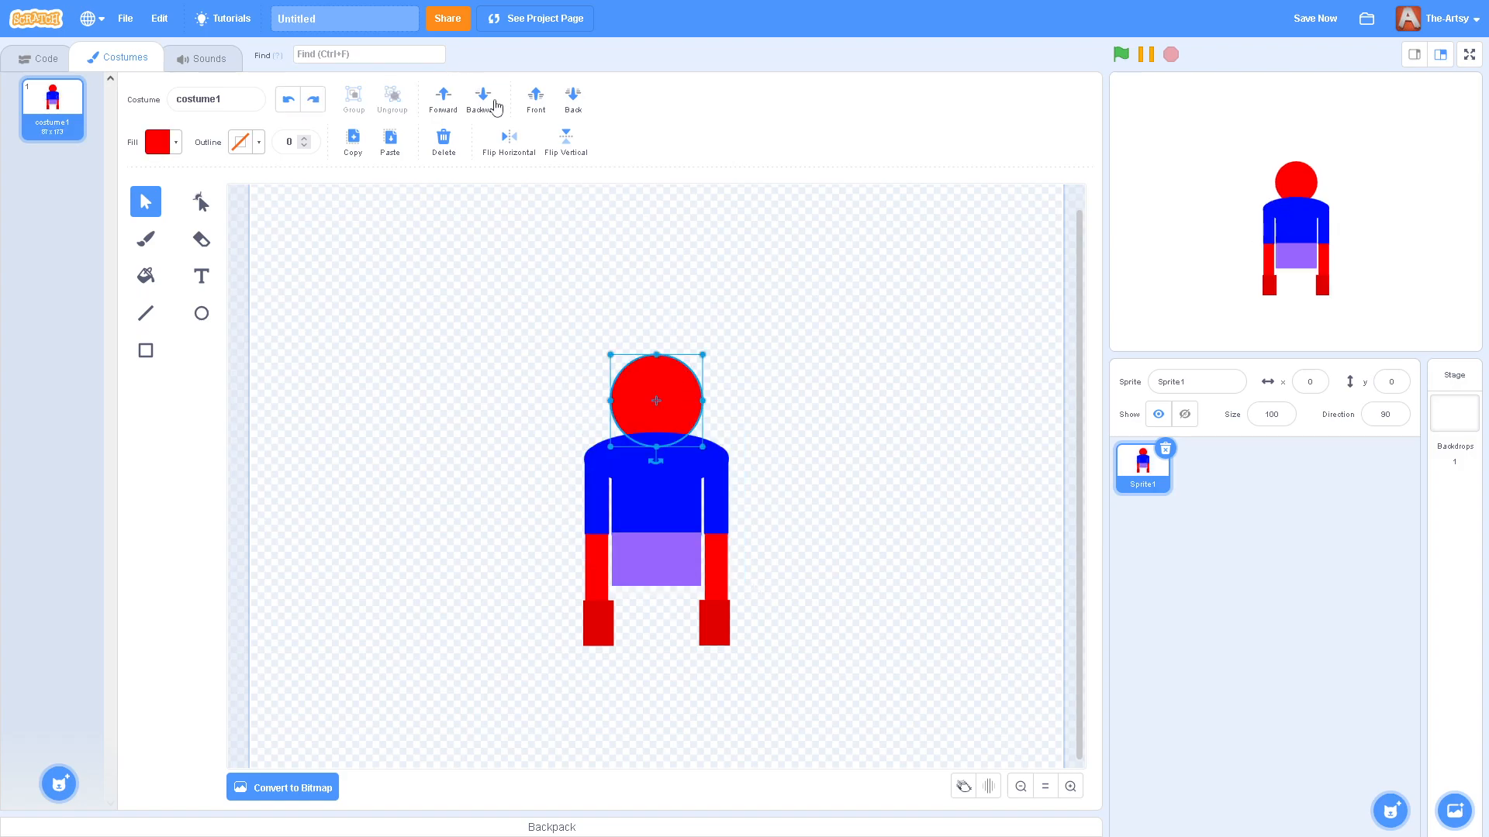
click(761, 325)
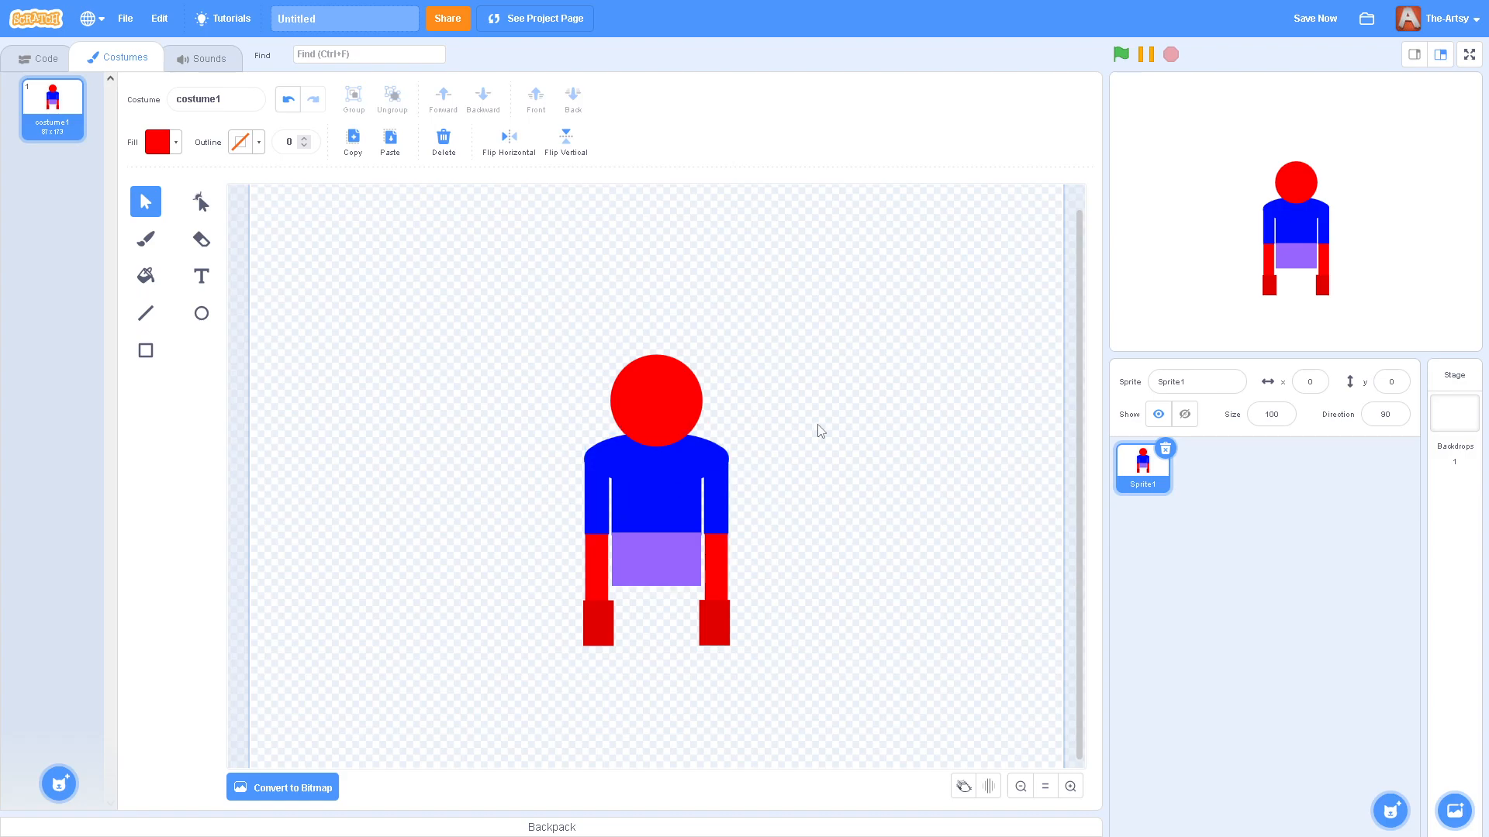
- Try drawing a leg shape below the hips using the purple sampled from the hip rectangle, and undo it
click(146, 348)
click(172, 145)
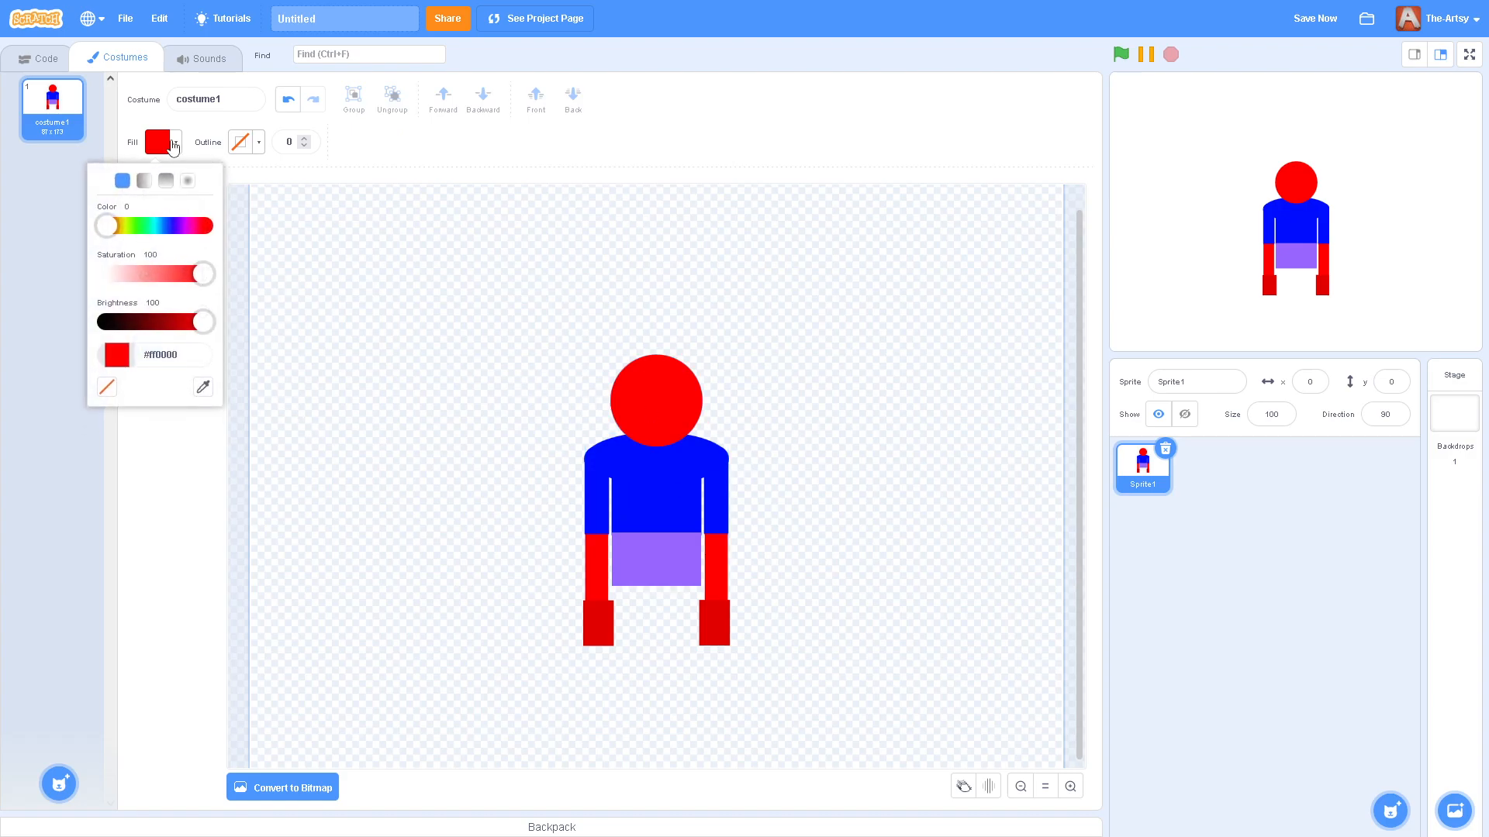
click(202, 388)
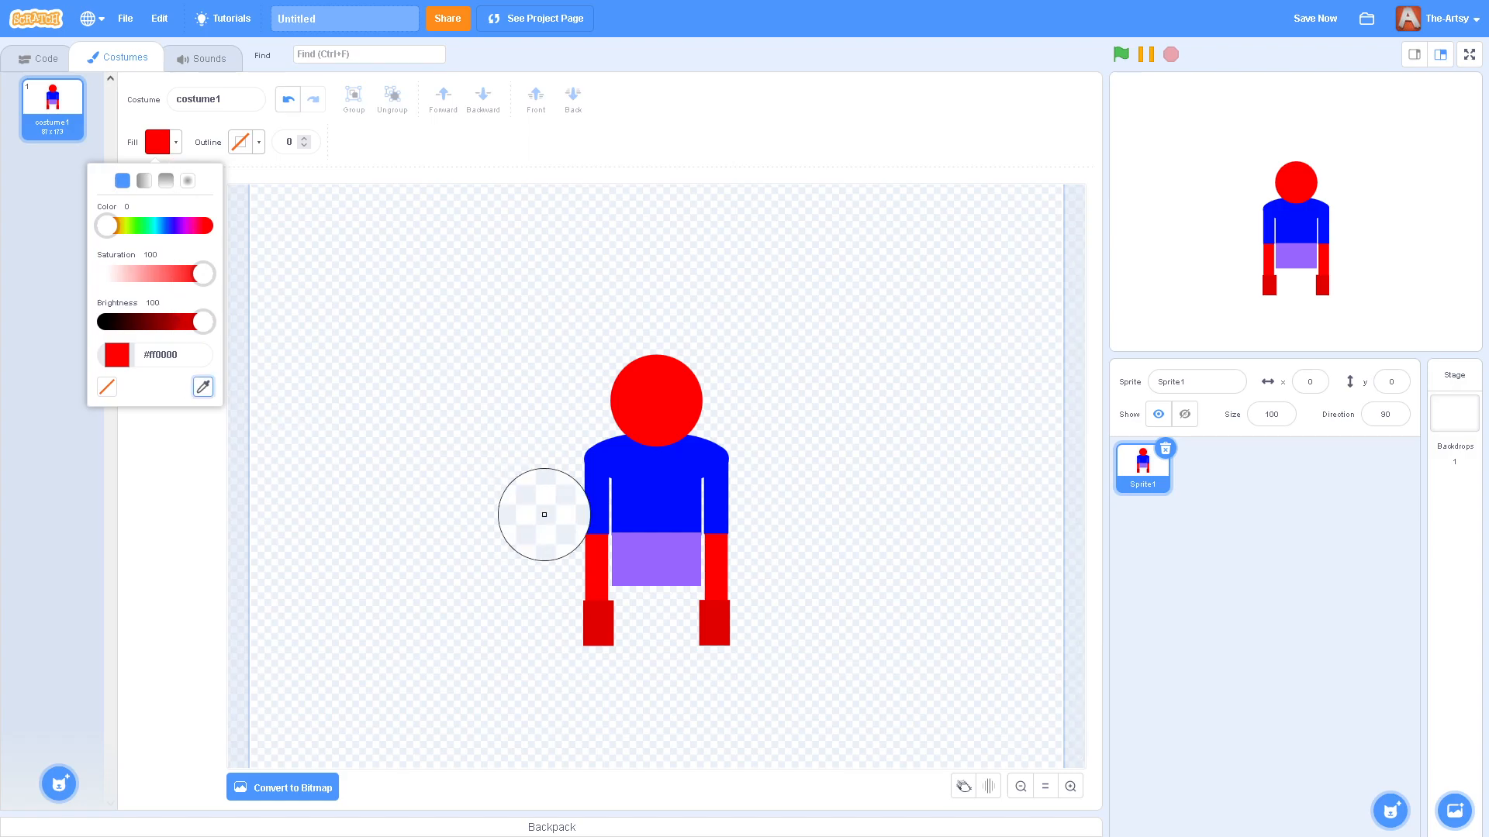
click(659, 537)
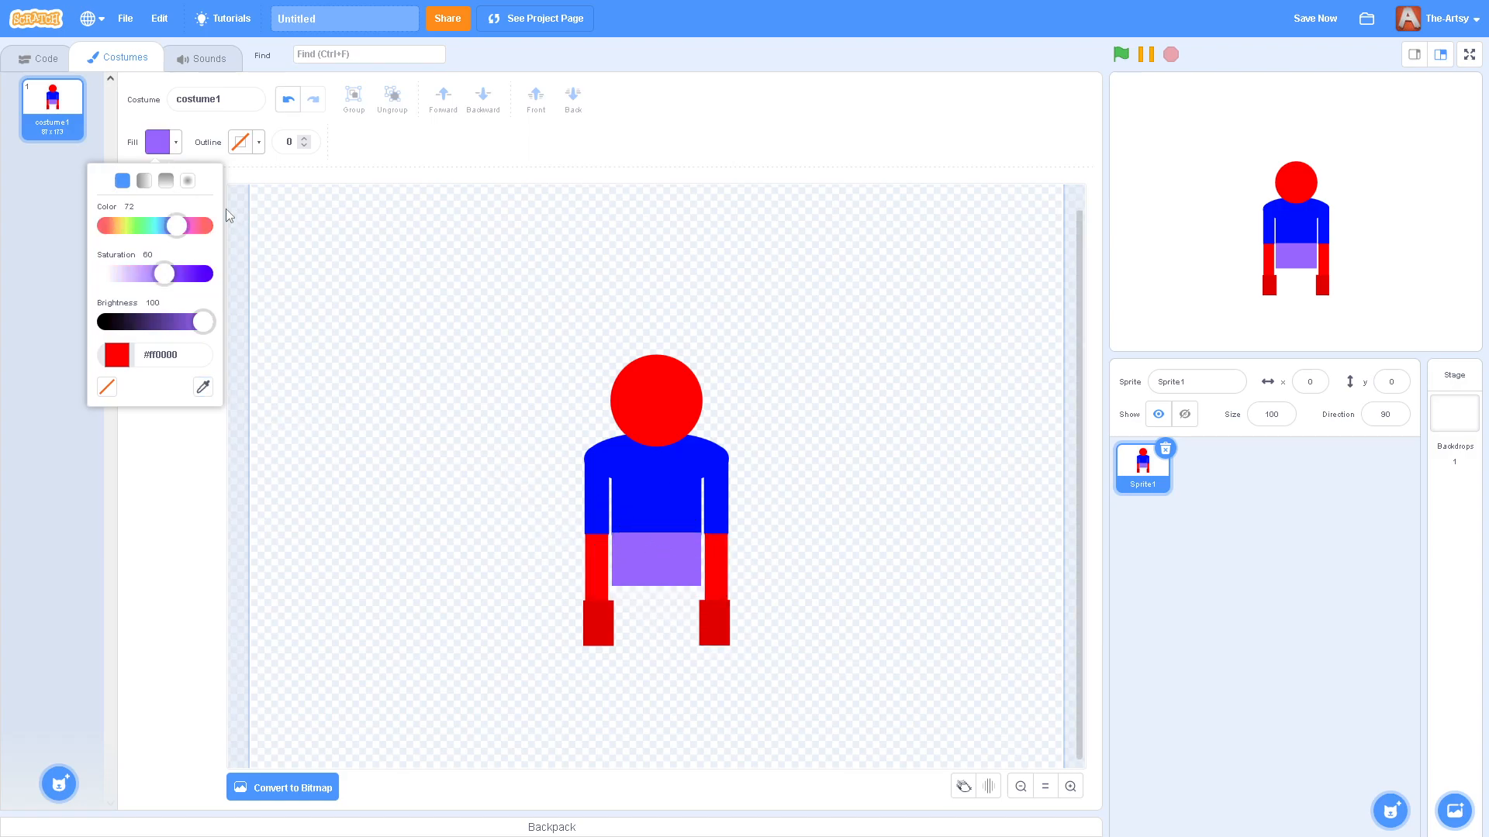
click(188, 550)
click(202, 313)
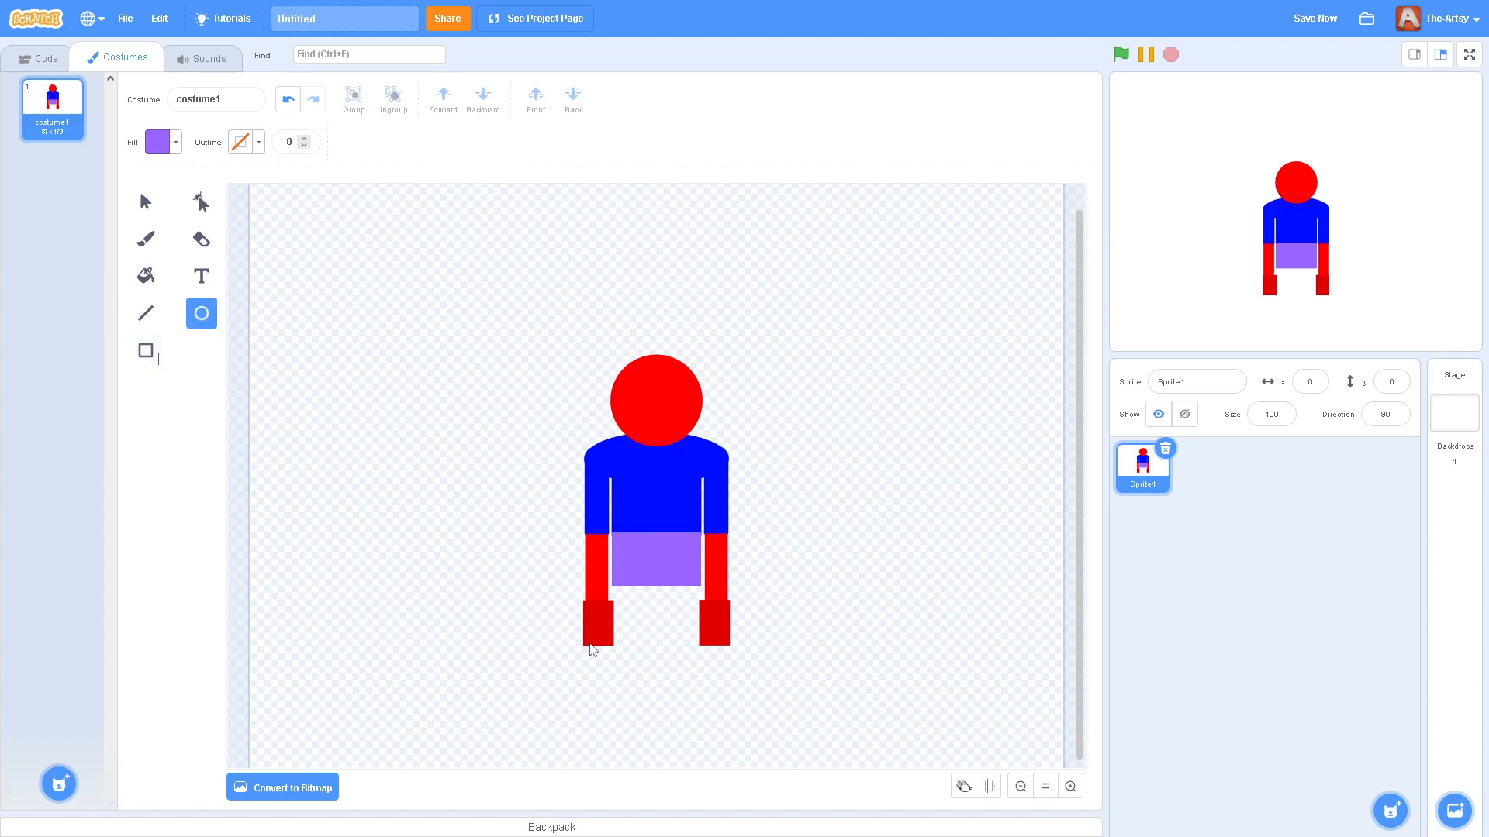
drag(613, 587, 690, 716)
key(ctrl+z)
- Duplicate the unflipped arm and place the copy under the same side of the purple hips as a leg
click(145, 201)
drag(766, 641, 714, 484)
click(741, 504)
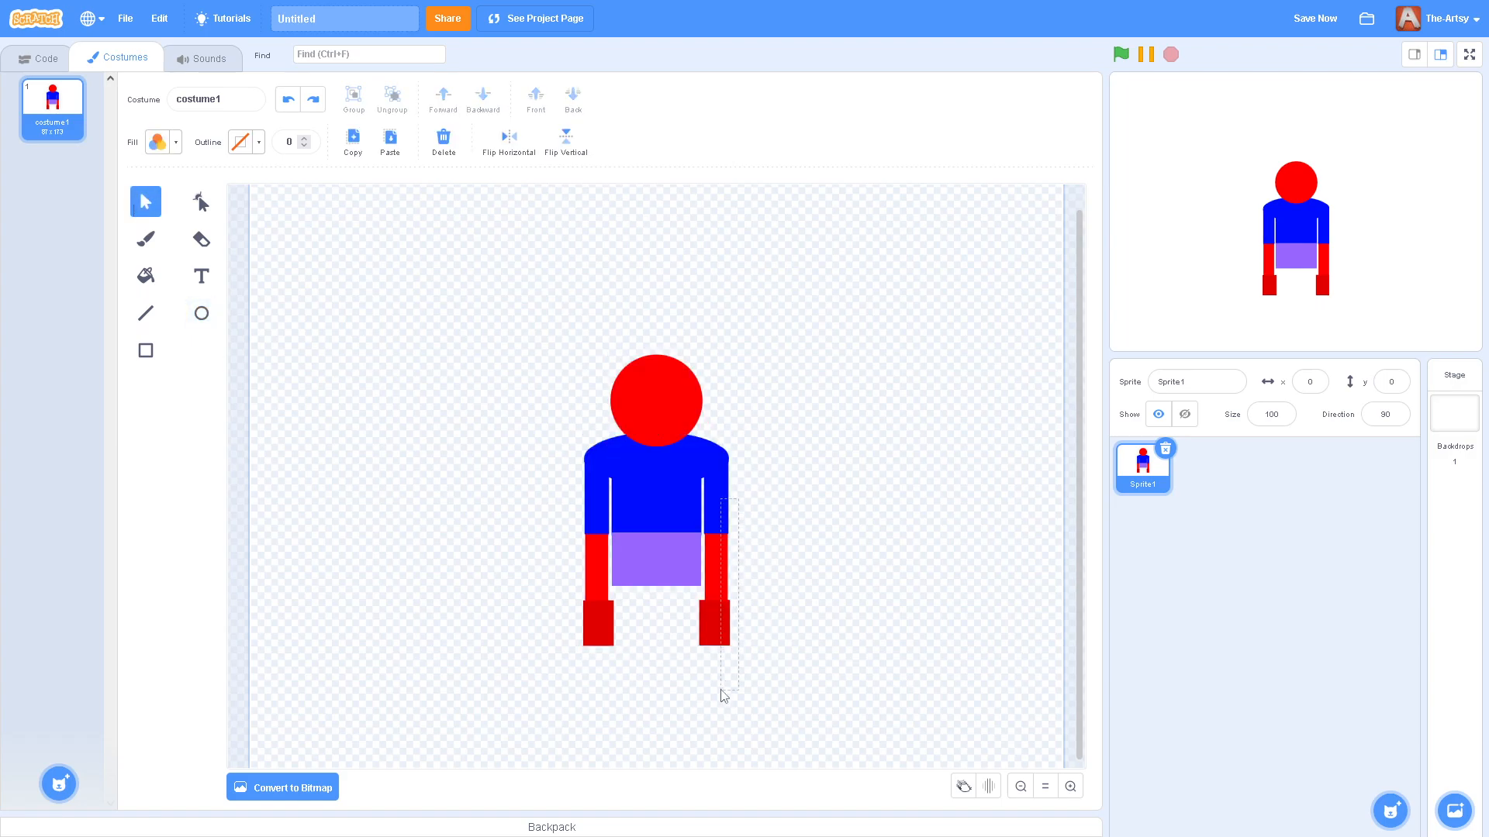
click(719, 511)
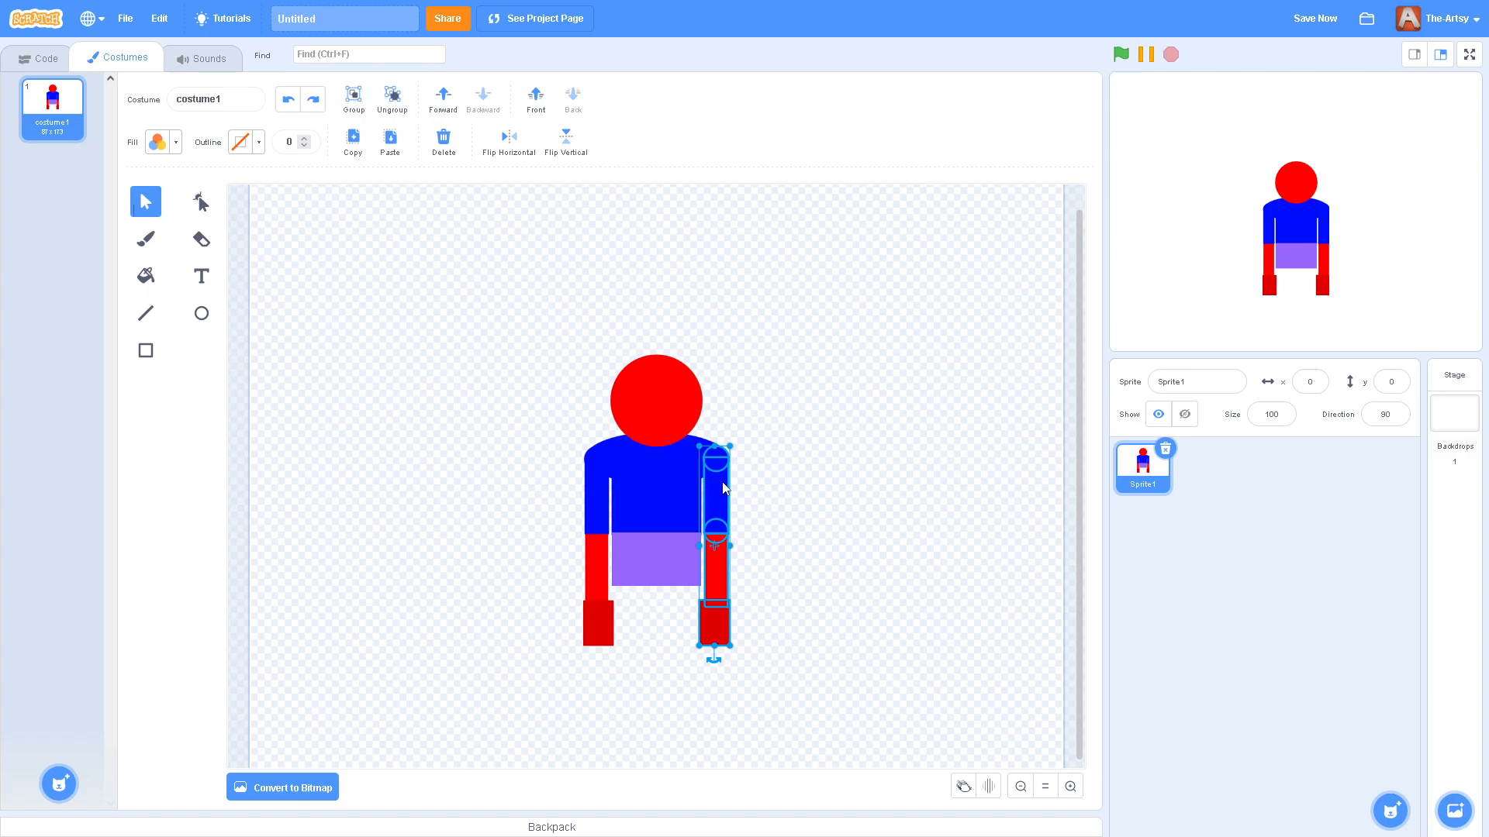
key(ctrl+c)
key(ctrl+v)
drag(722, 499, 686, 626)
click(831, 577)
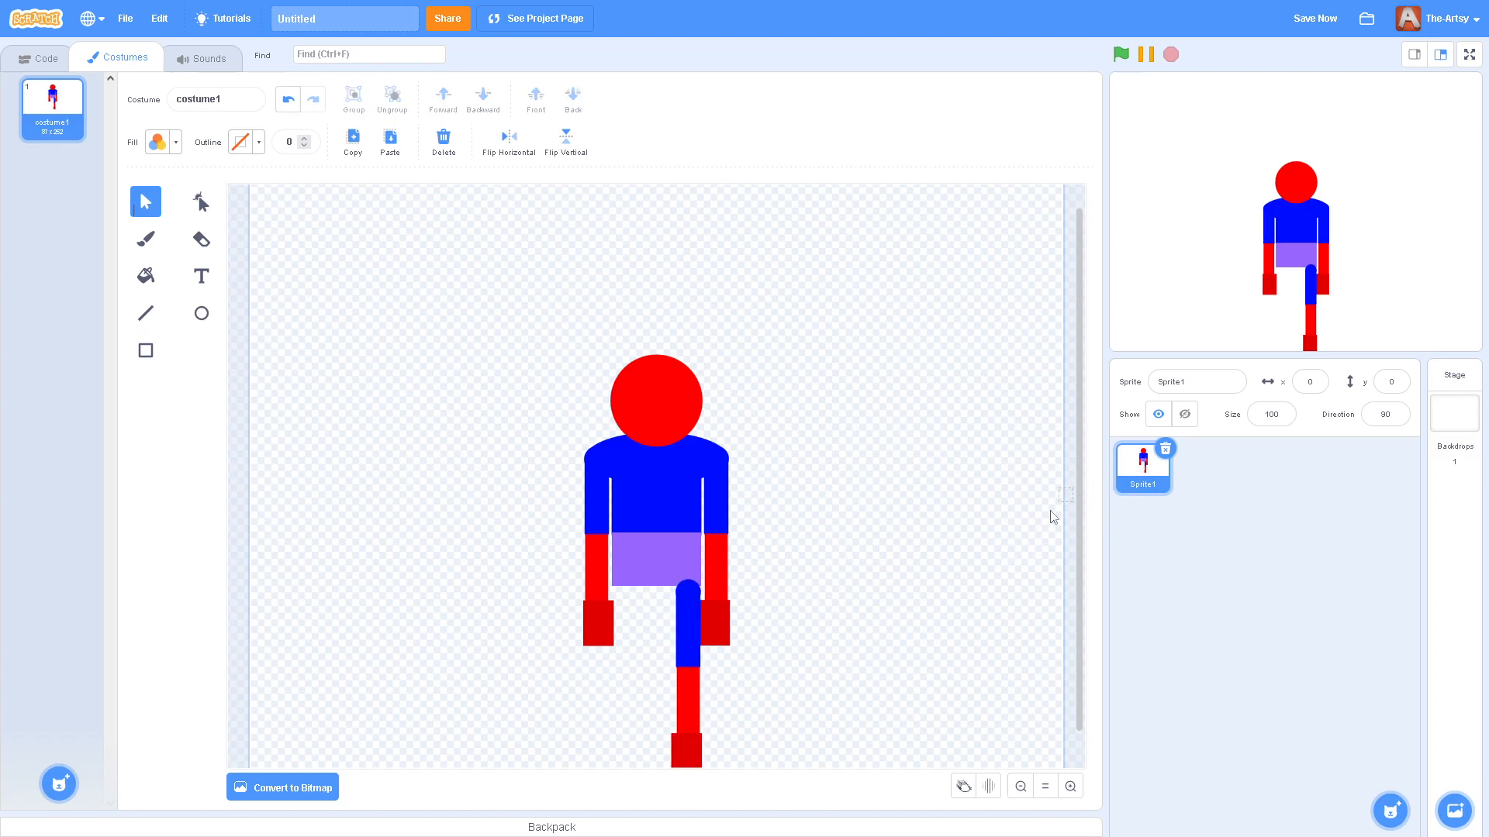
- Select all the parts of the leg and send them to the back, behind the purple hips
drag(1076, 498, 1072, 527)
click(688, 618)
click(802, 682)
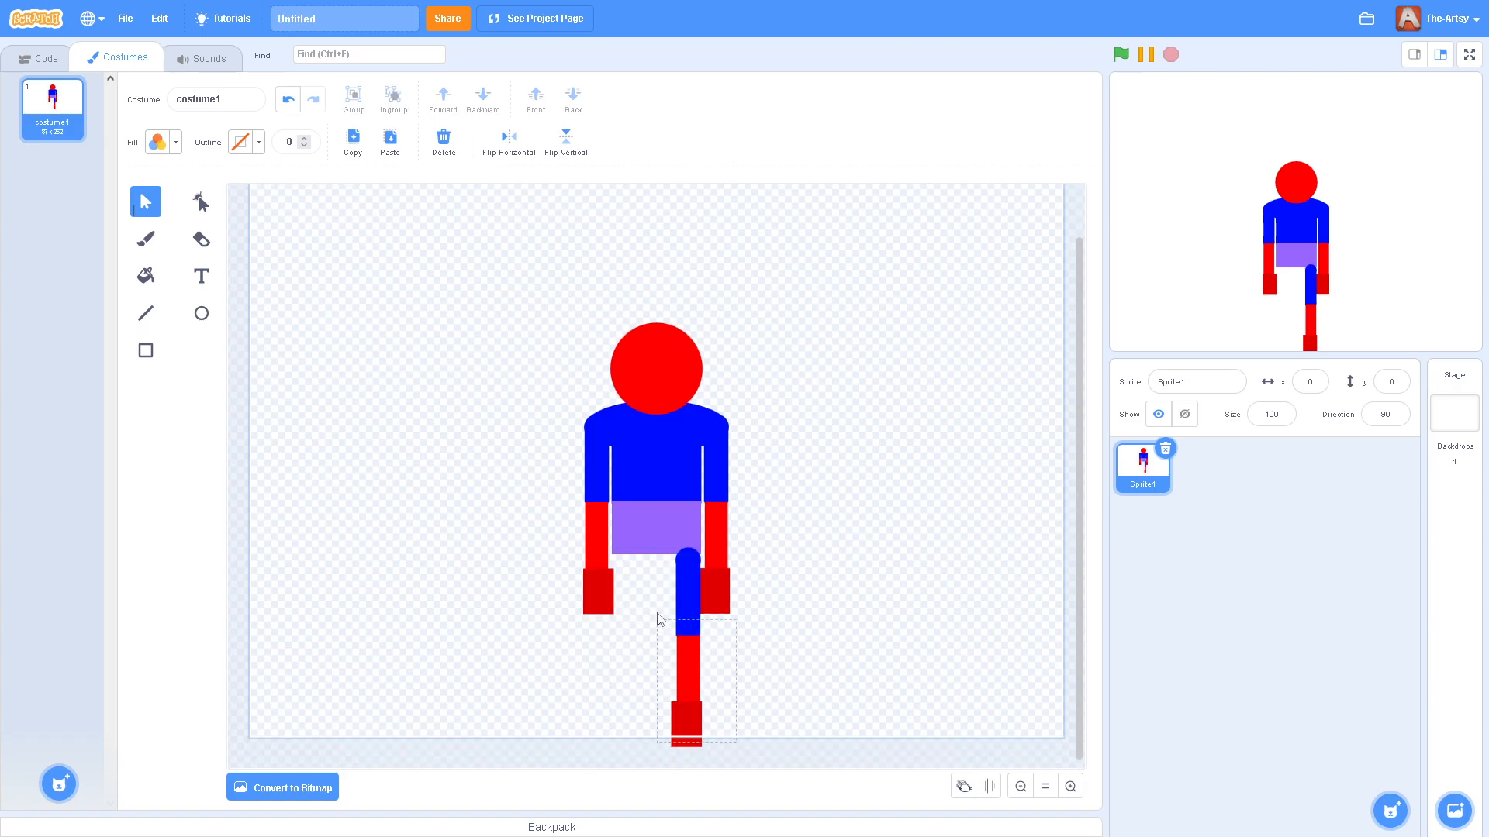
click(676, 648)
shift+click(688, 582)
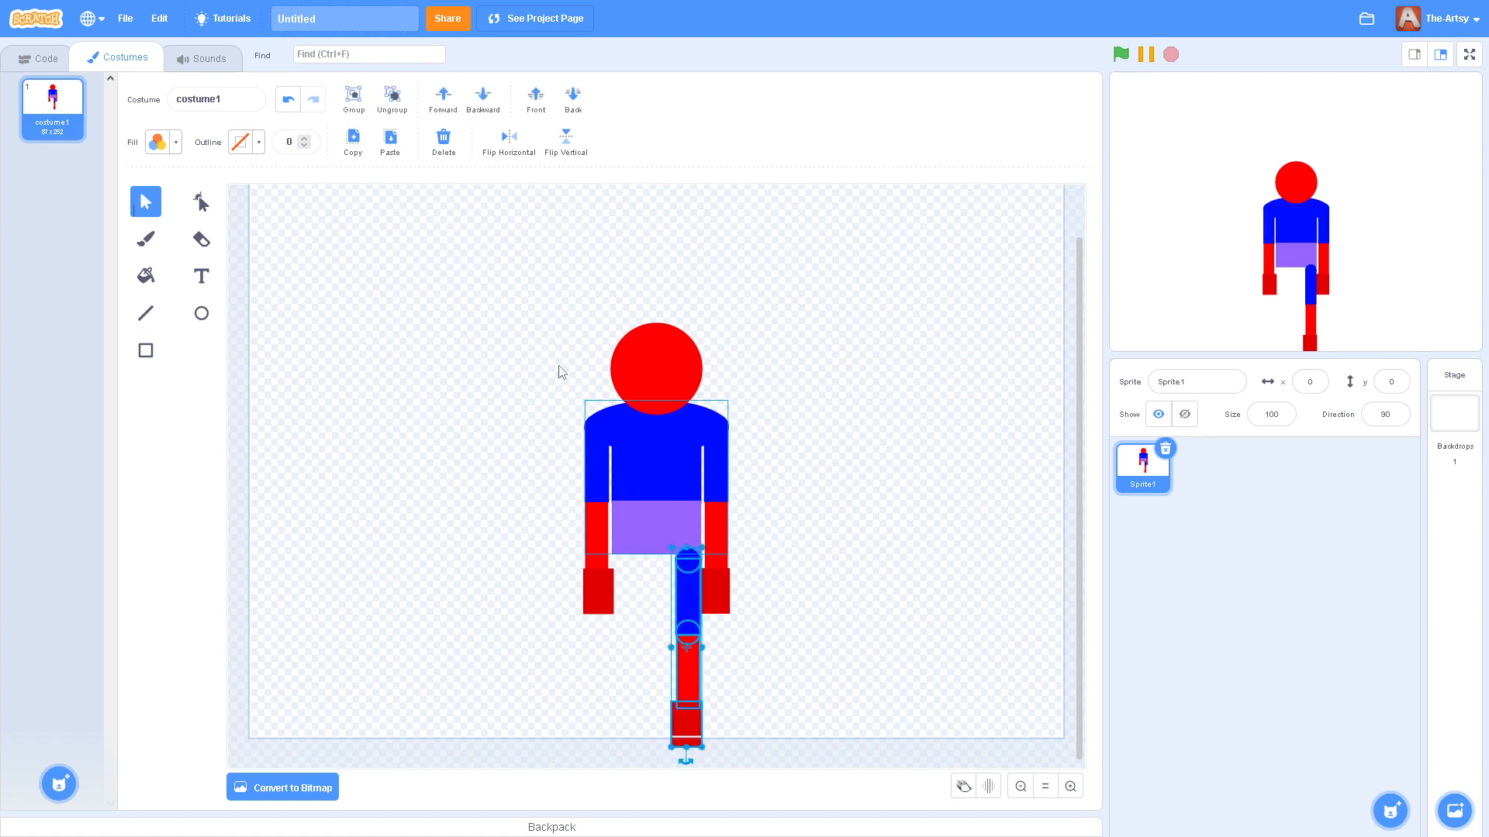
click(575, 105)
click(888, 578)
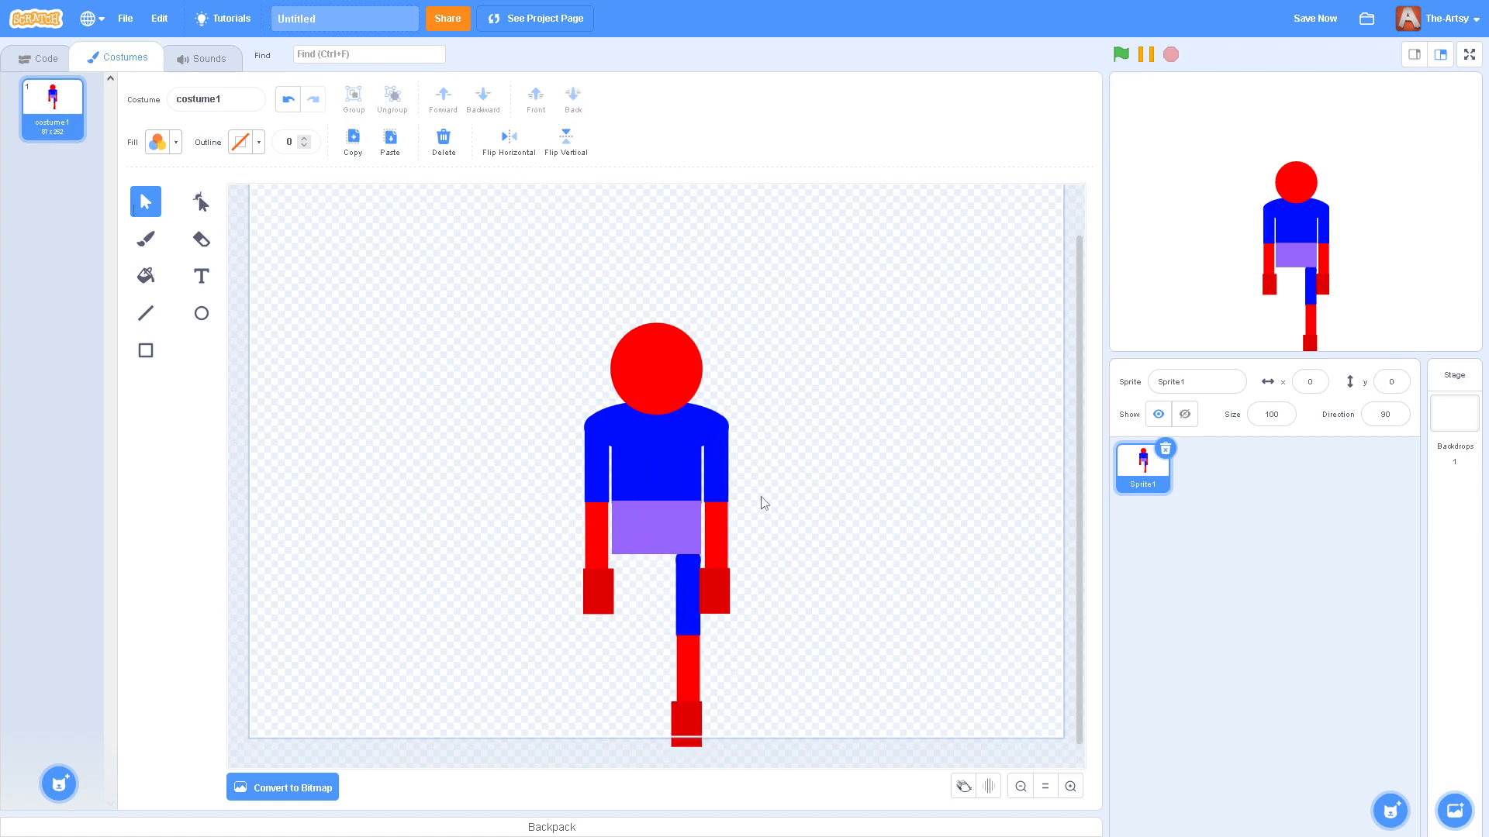
- Recolor the leg's upper and lower segments with the purple sampled from the hips rectangle
click(688, 621)
click(163, 142)
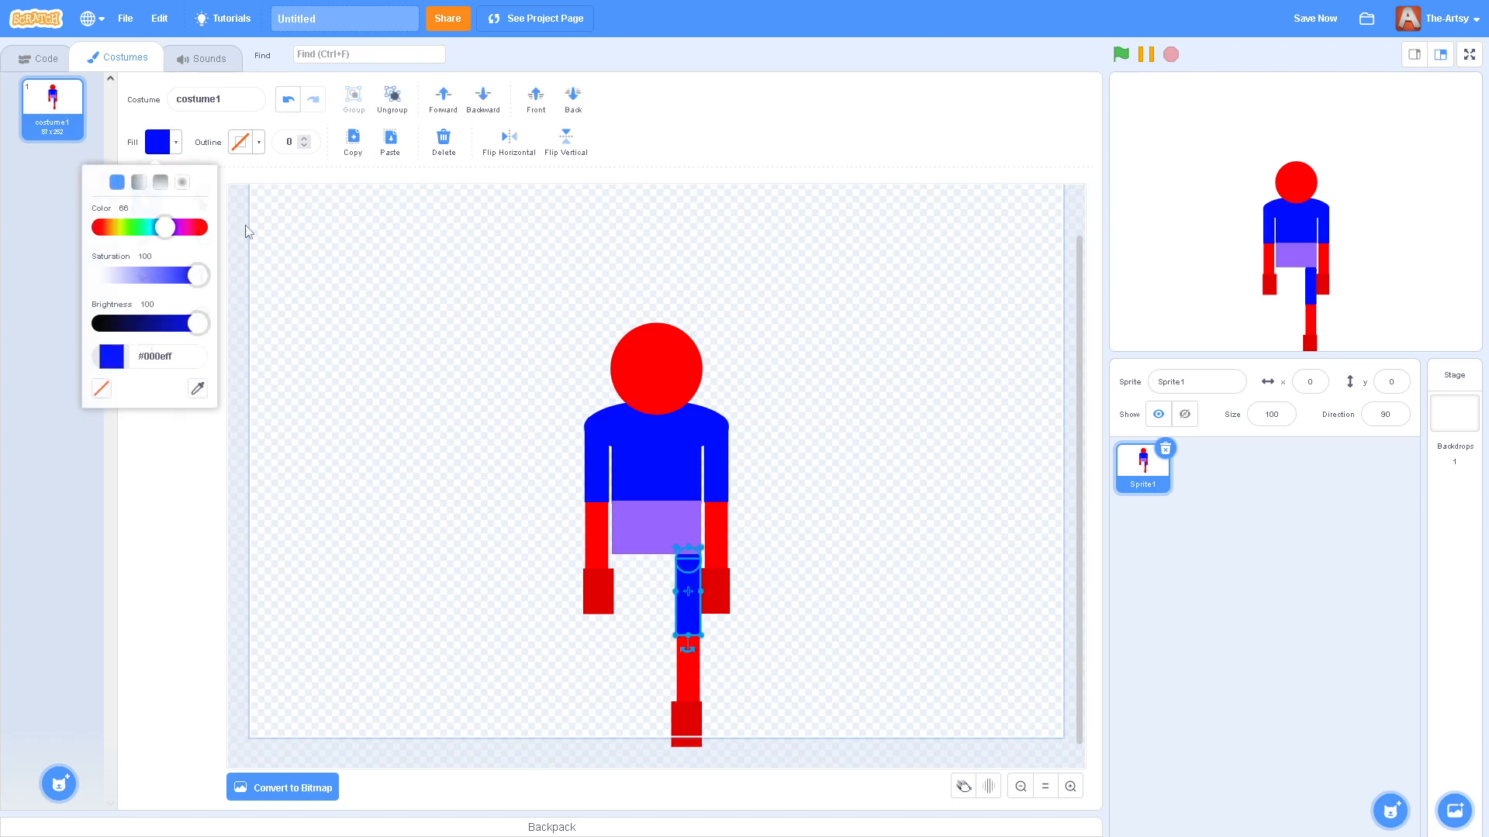
click(197, 387)
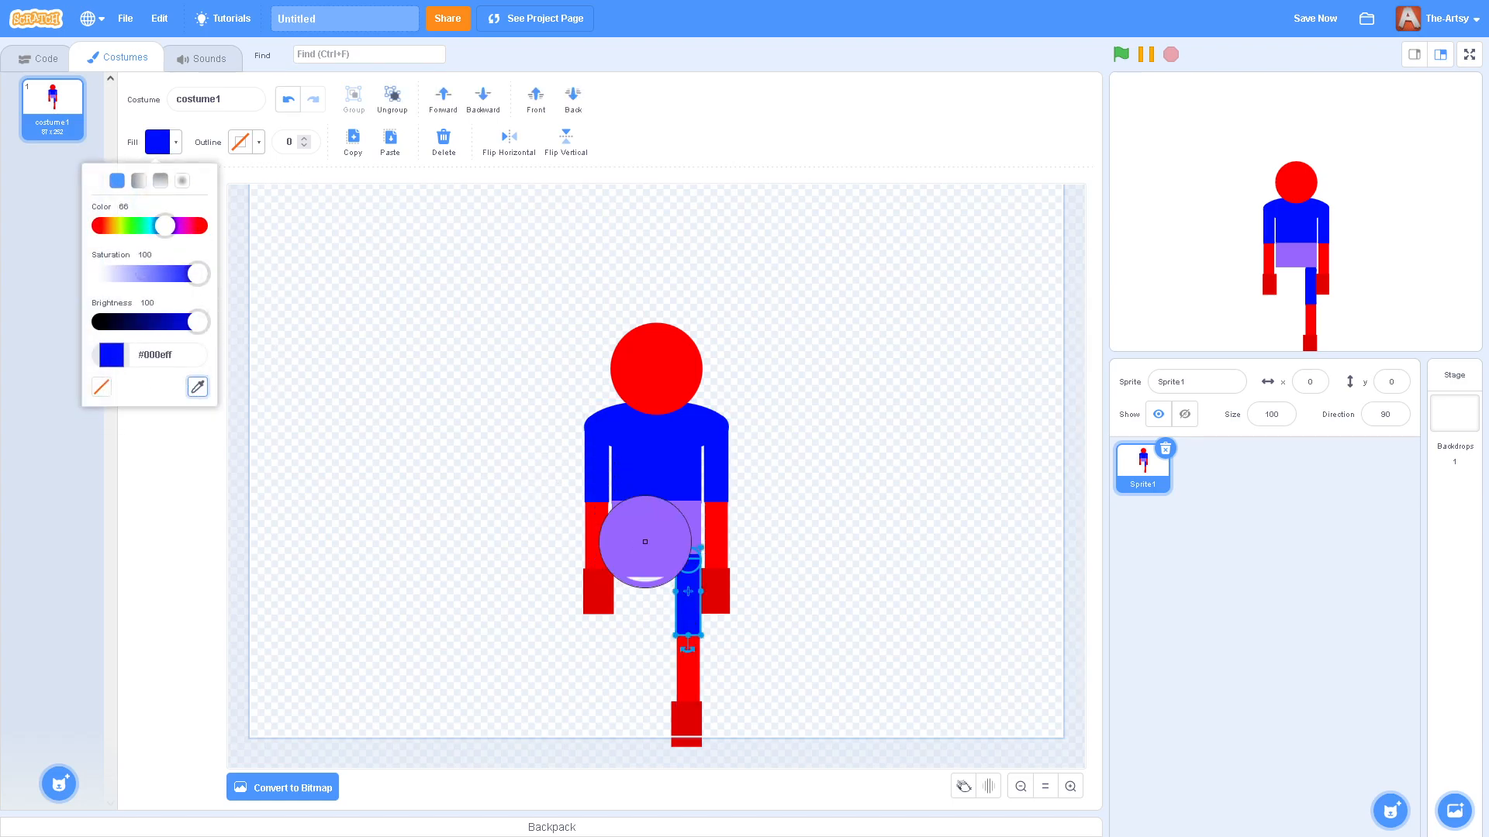
click(644, 534)
click(692, 683)
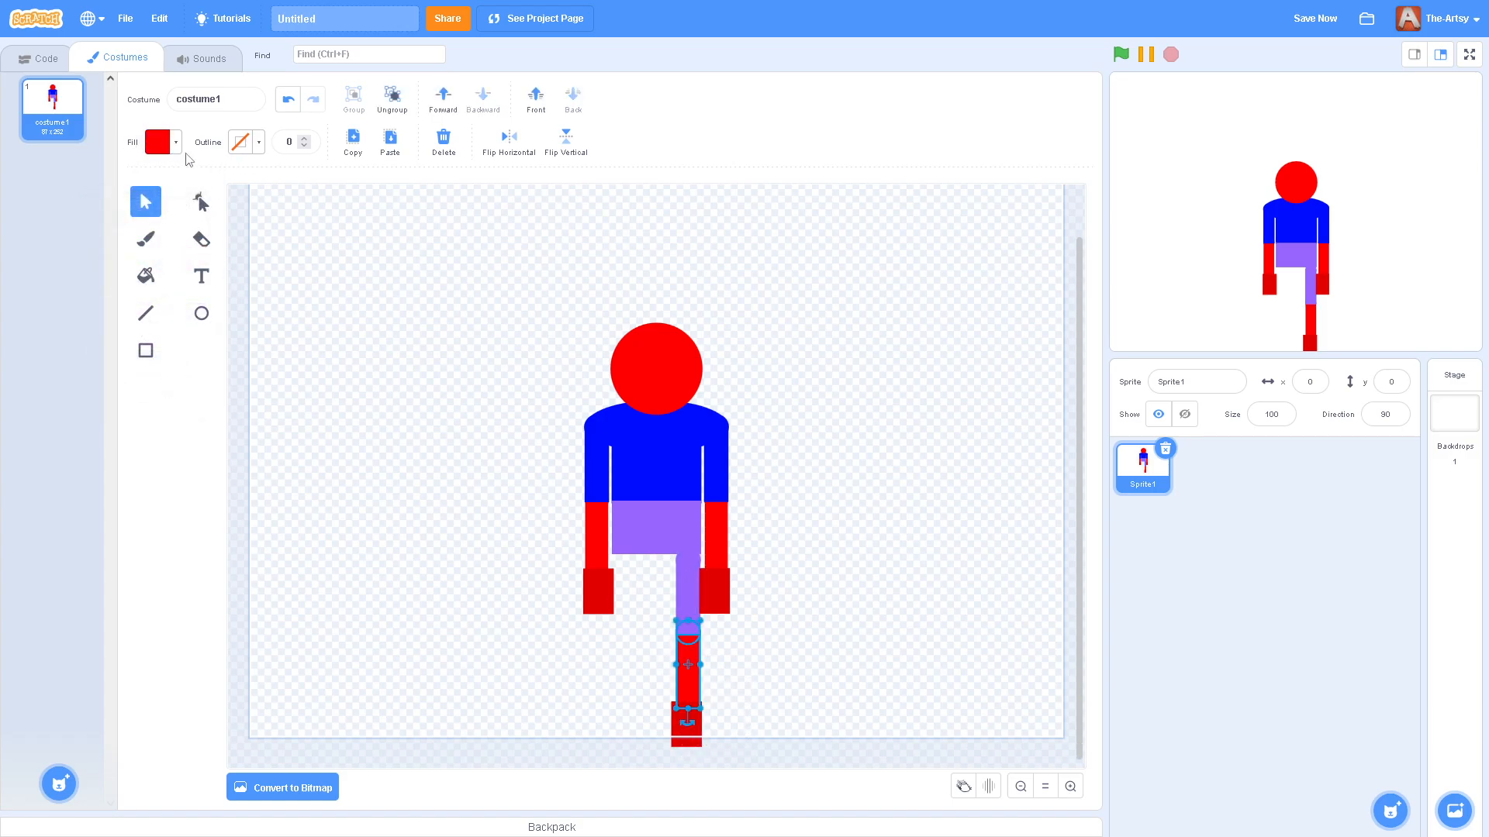
click(176, 143)
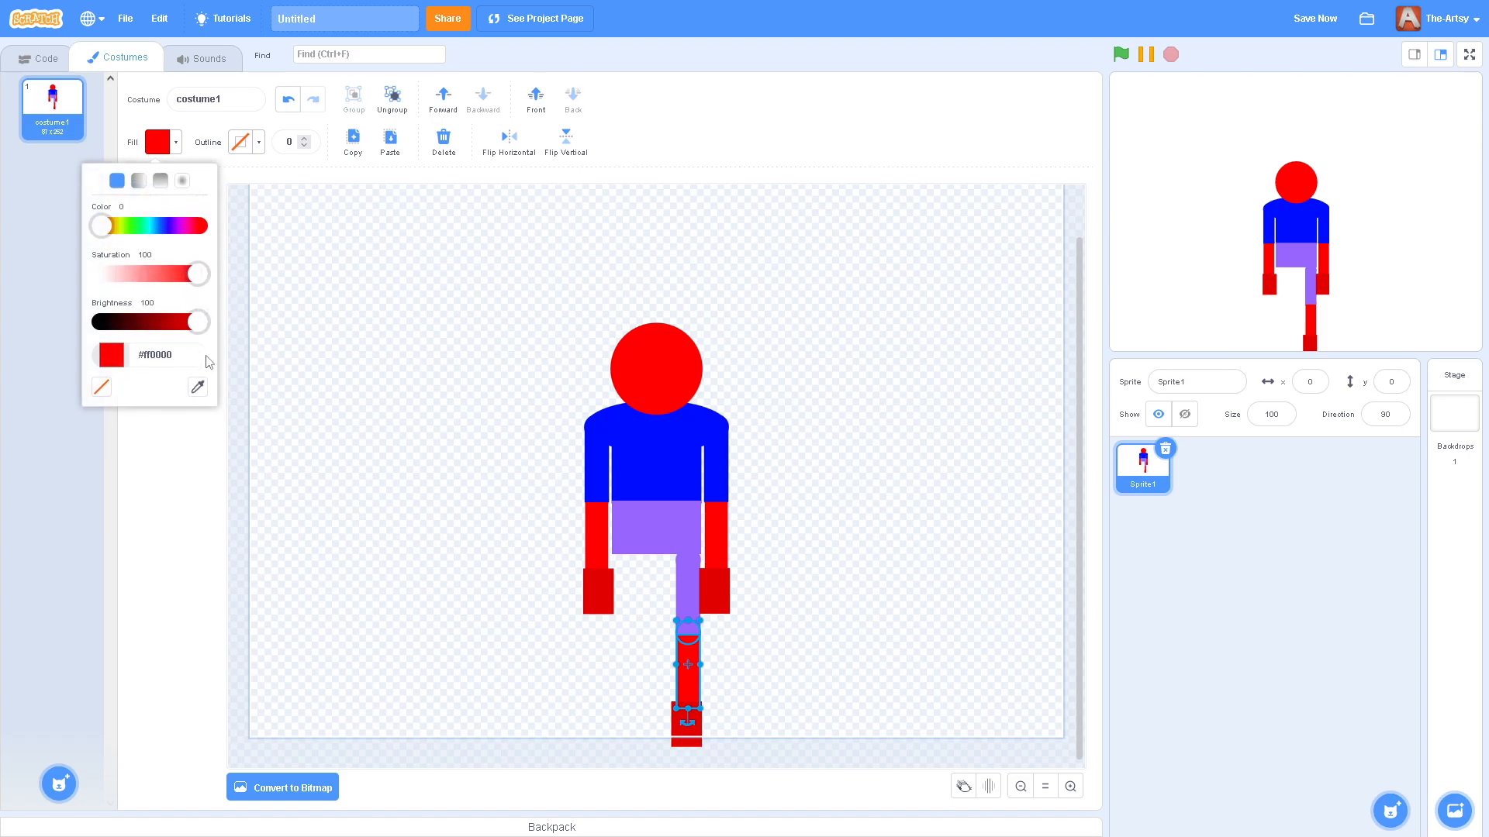
click(199, 388)
click(667, 517)
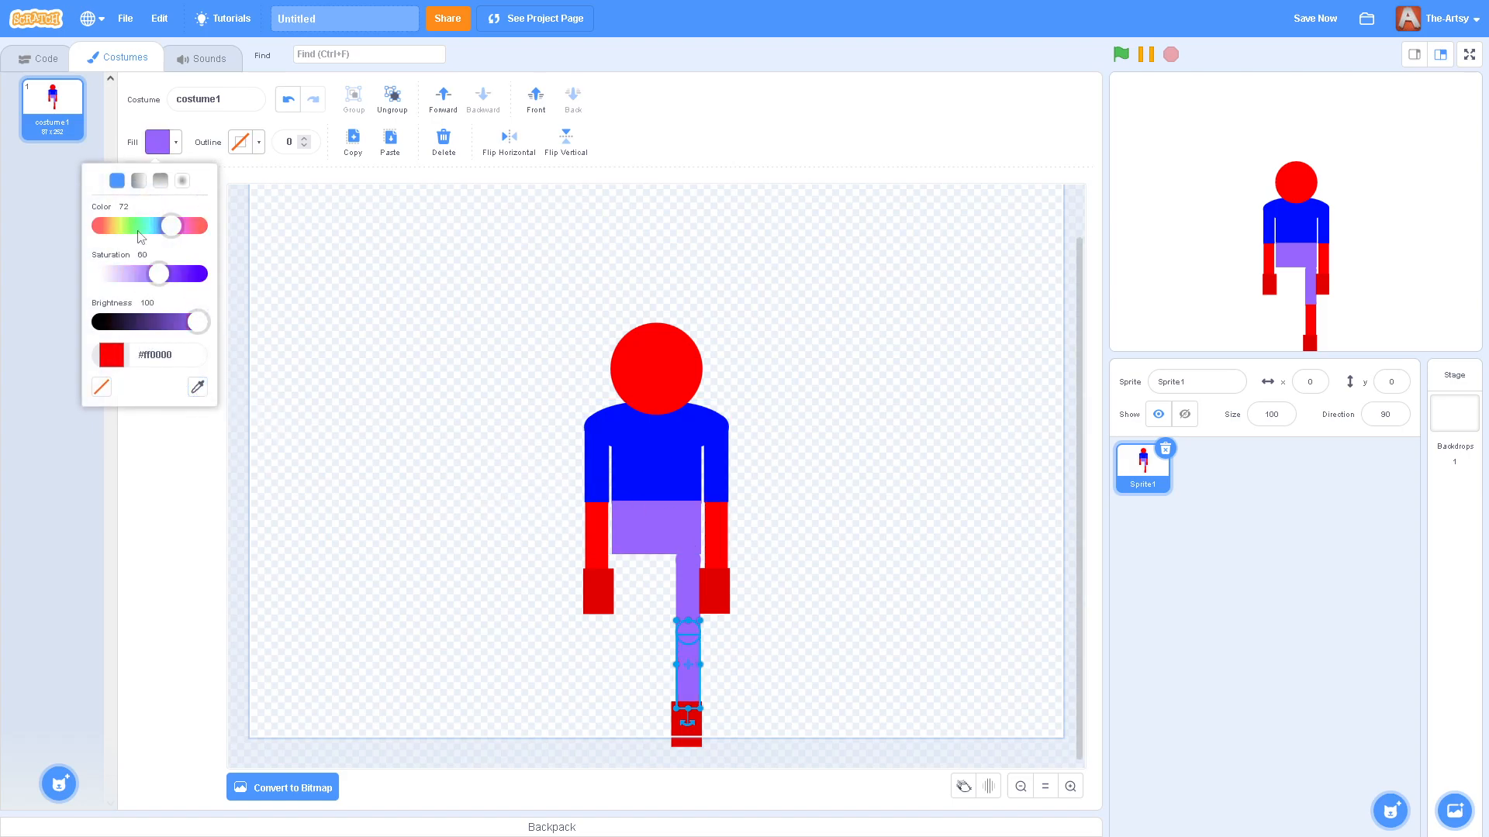
click(195, 529)
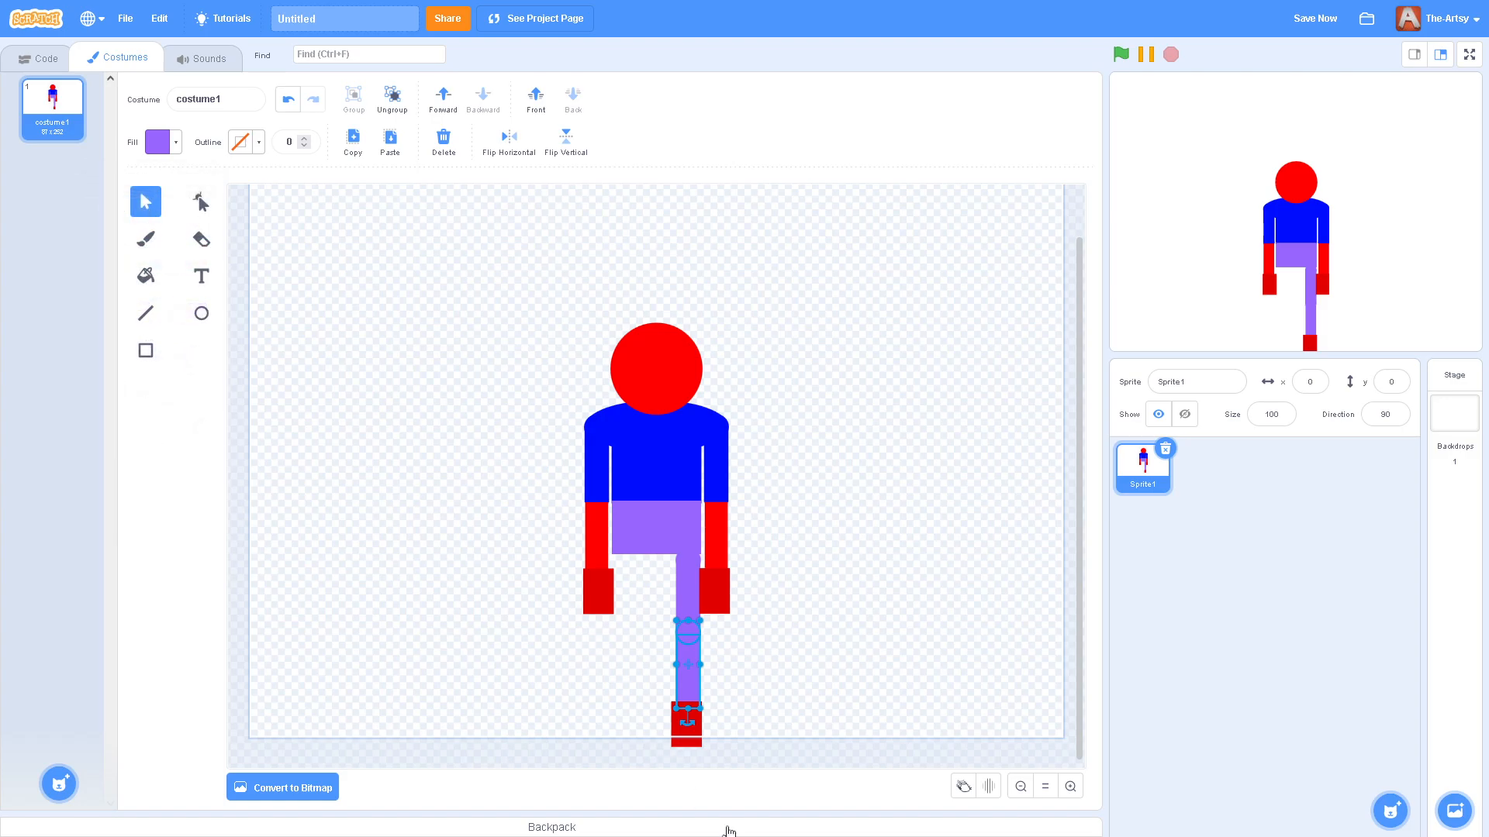
- Rotate the dark red block at the end of the leg a quarter turn and place it as an outward-pointing foot
click(662, 712)
click(688, 725)
drag(697, 759, 763, 700)
click(731, 745)
click(685, 743)
click(692, 757)
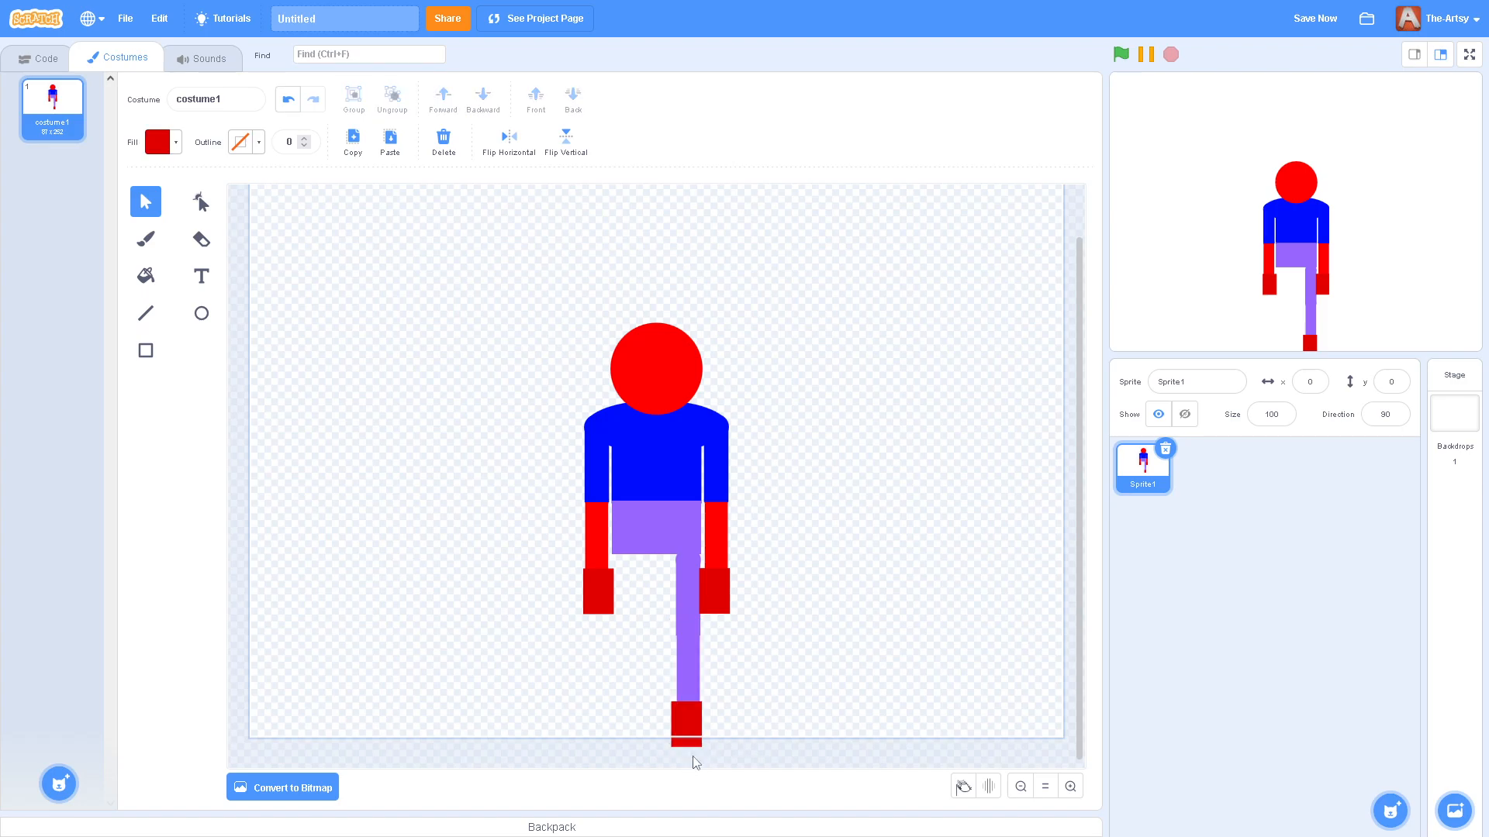
click(690, 740)
mouse_move(685, 765)
mouse_down()
mouse_move(731, 715)
mouse_move(697, 723)
mouse_move(692, 756)
mouse_move(697, 743)
mouse_up()
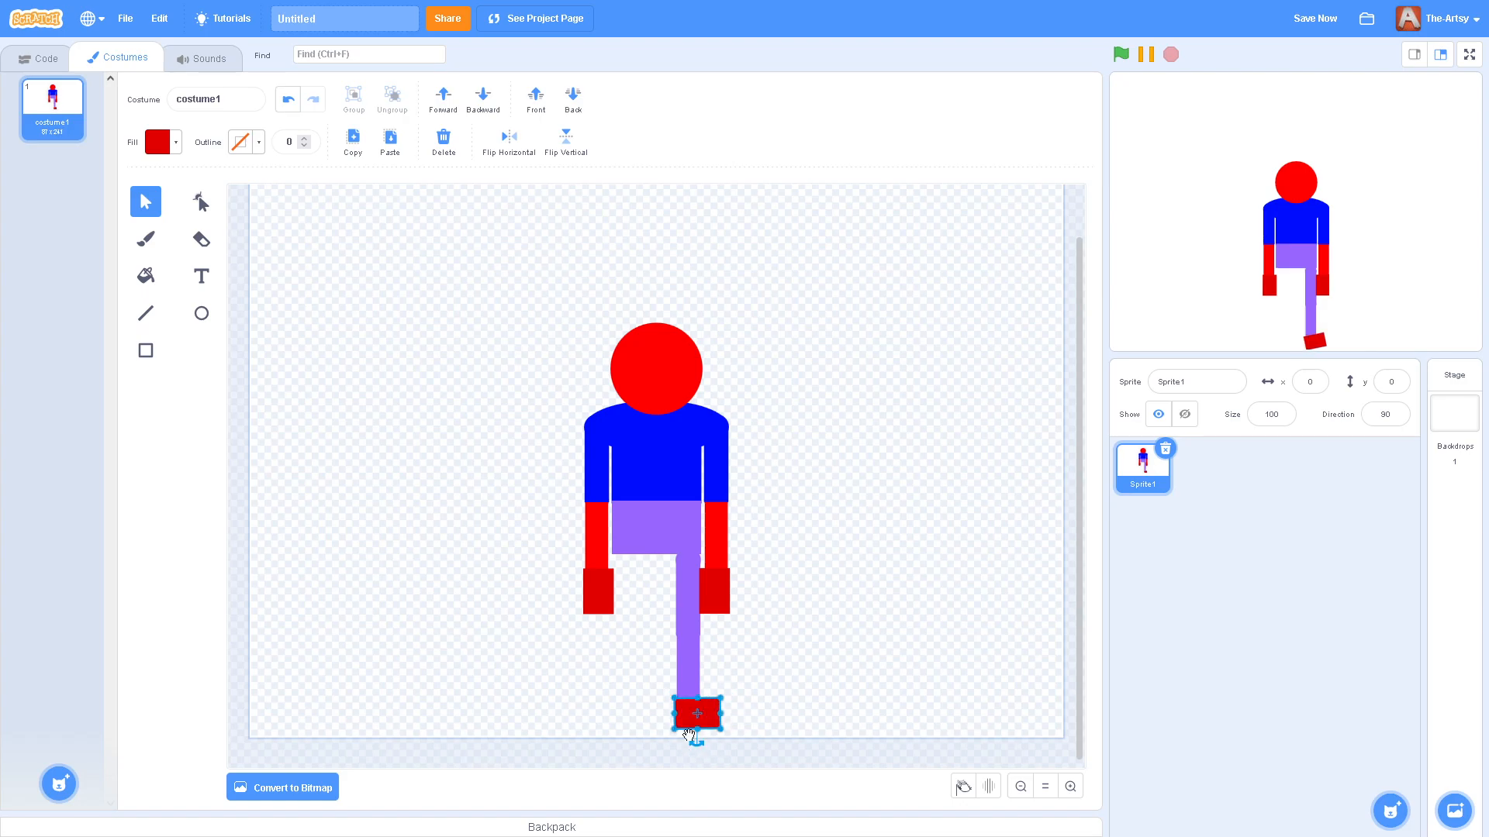
- Fill the foot with black by lowering its fill brightness to 0
click(157, 143)
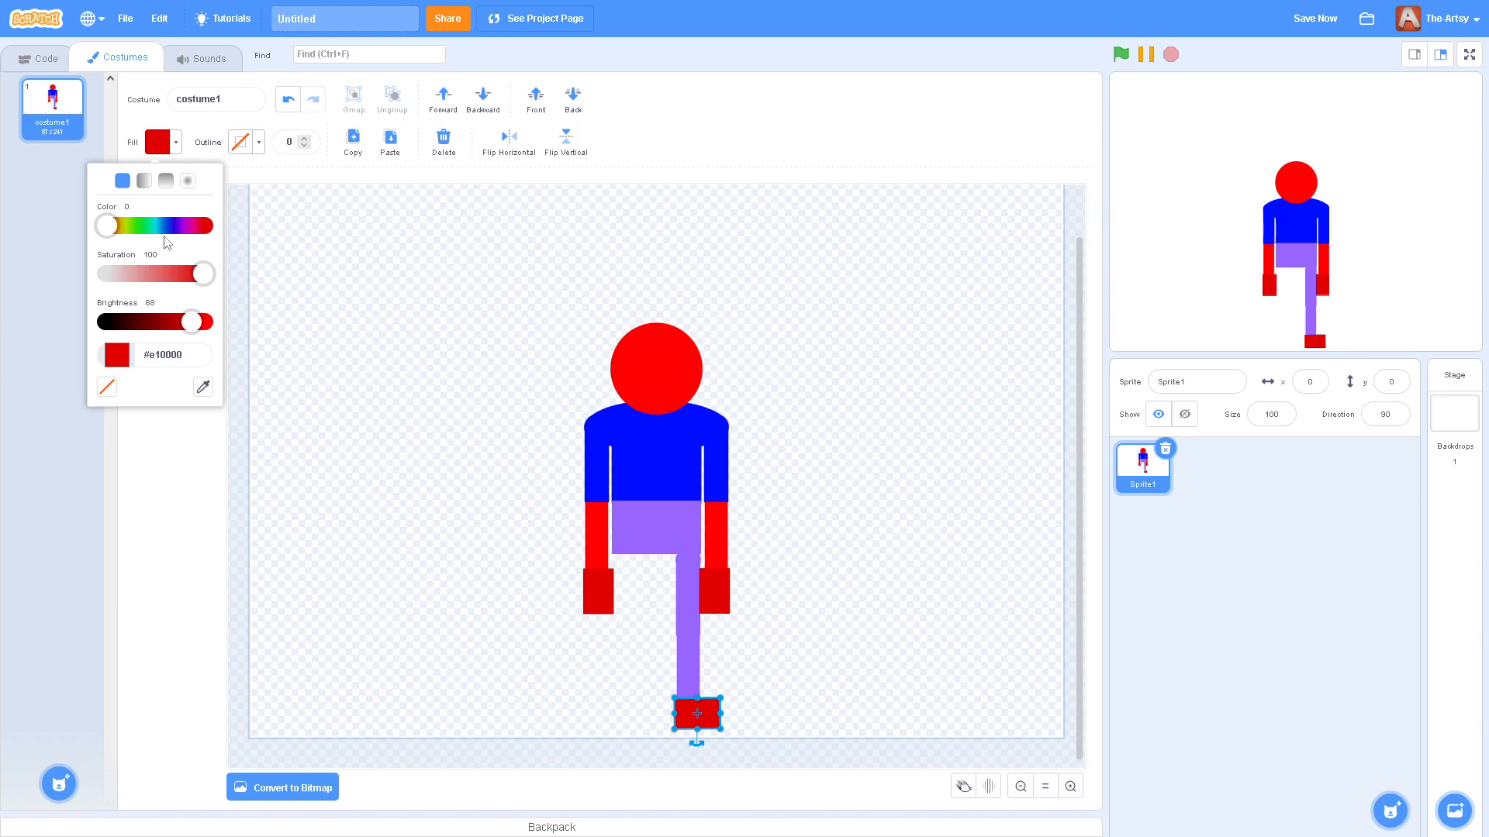
click(117, 355)
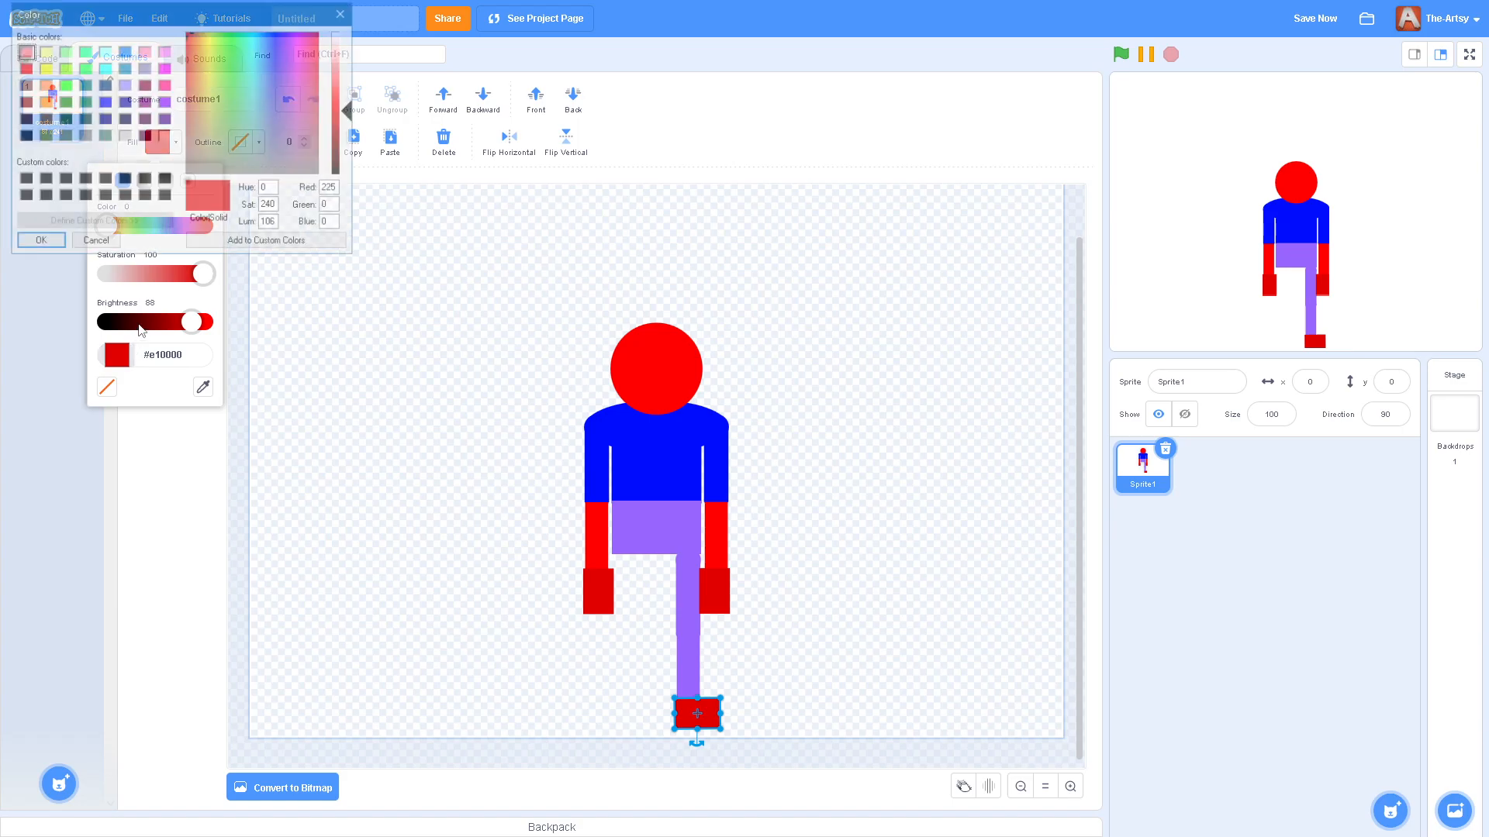
click(341, 11)
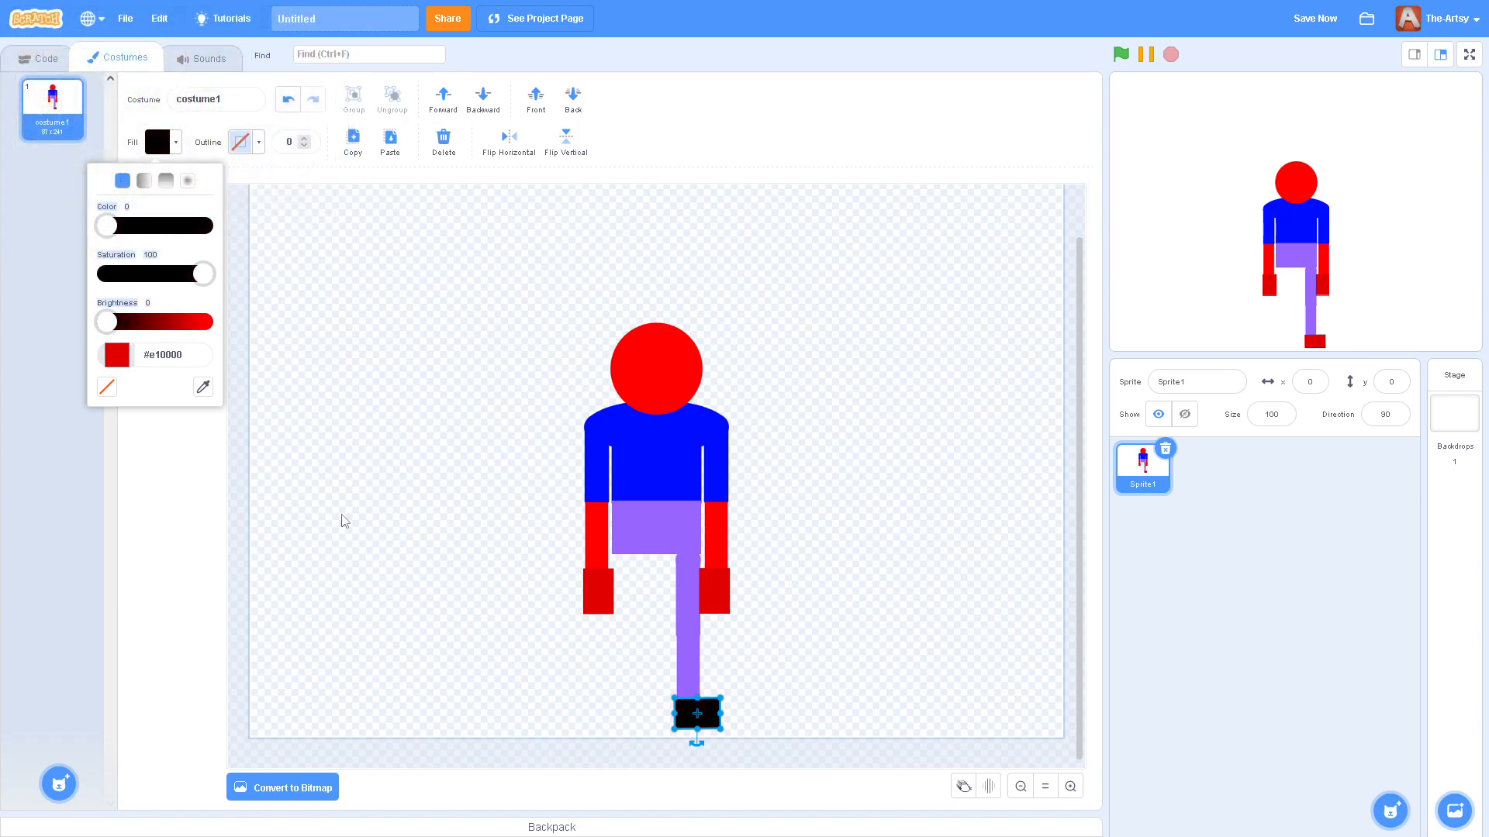
click(789, 717)
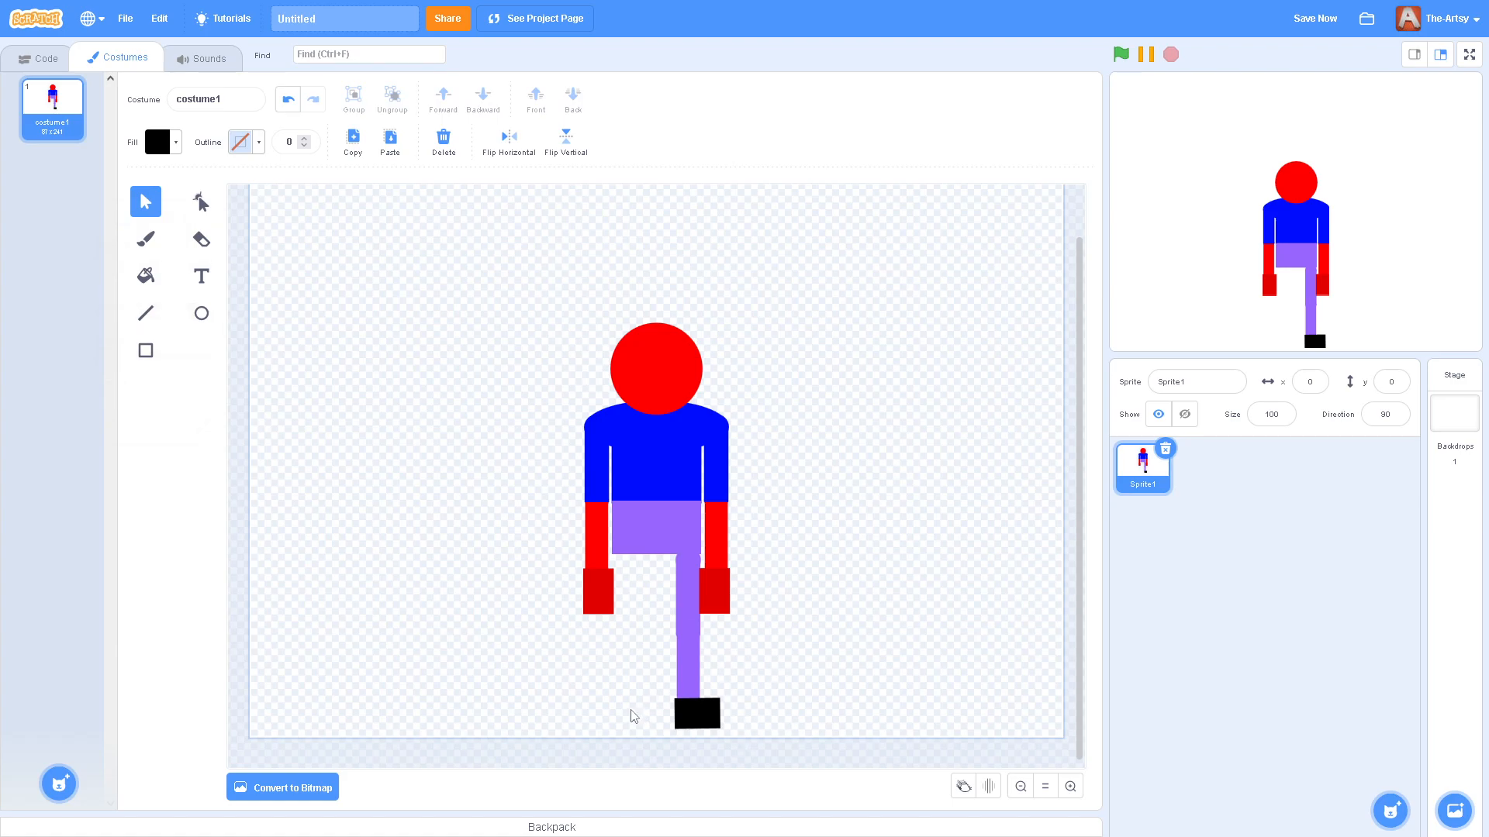
- Duplicate the whole leg with its foot and place the copy under the opposite side of the hips
drag(682, 574, 683, 566)
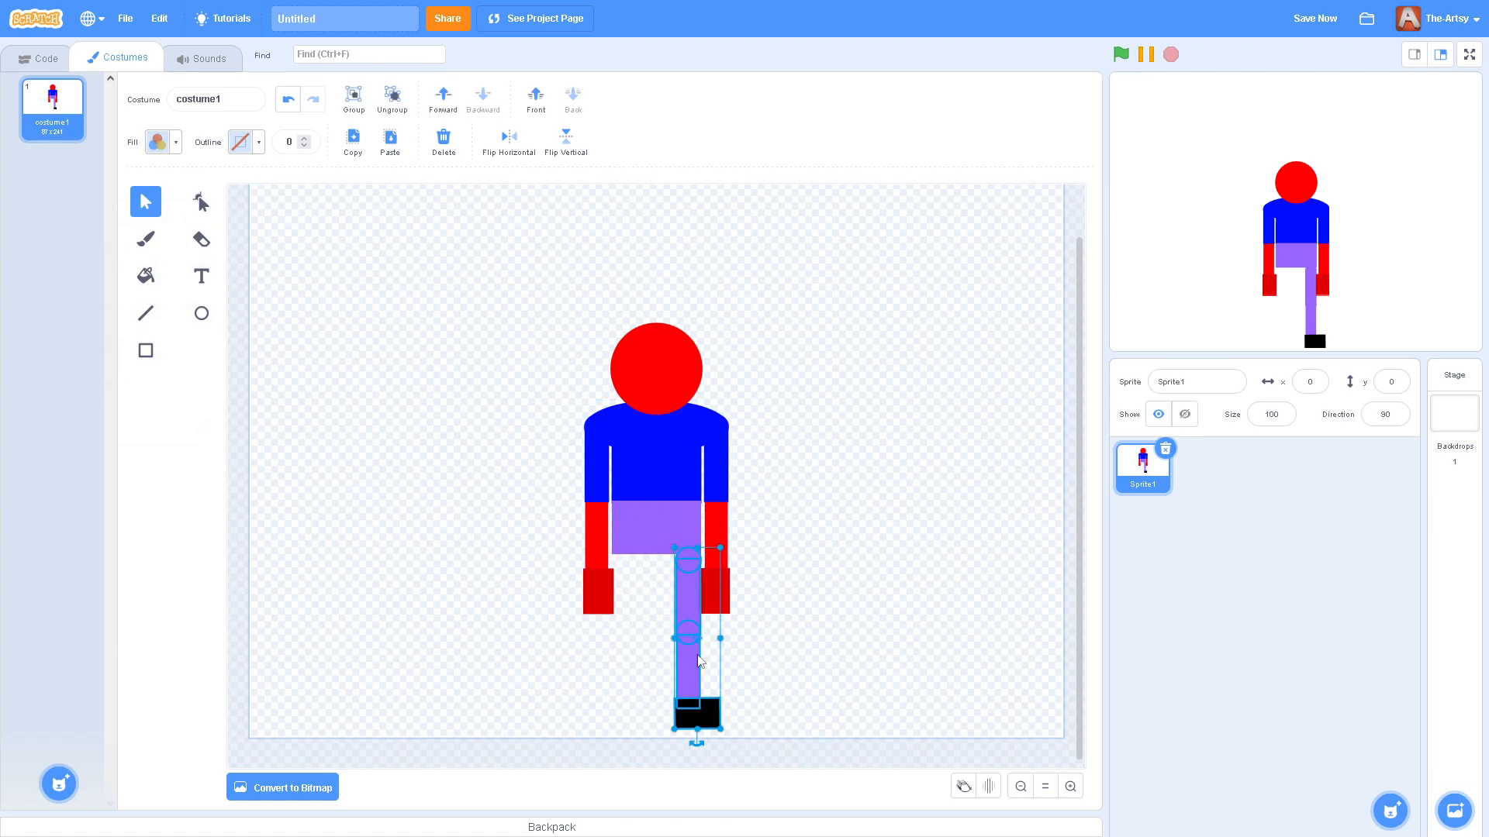
key(ctrl+c)
key(ctrl+v)
drag(692, 622, 618, 612)
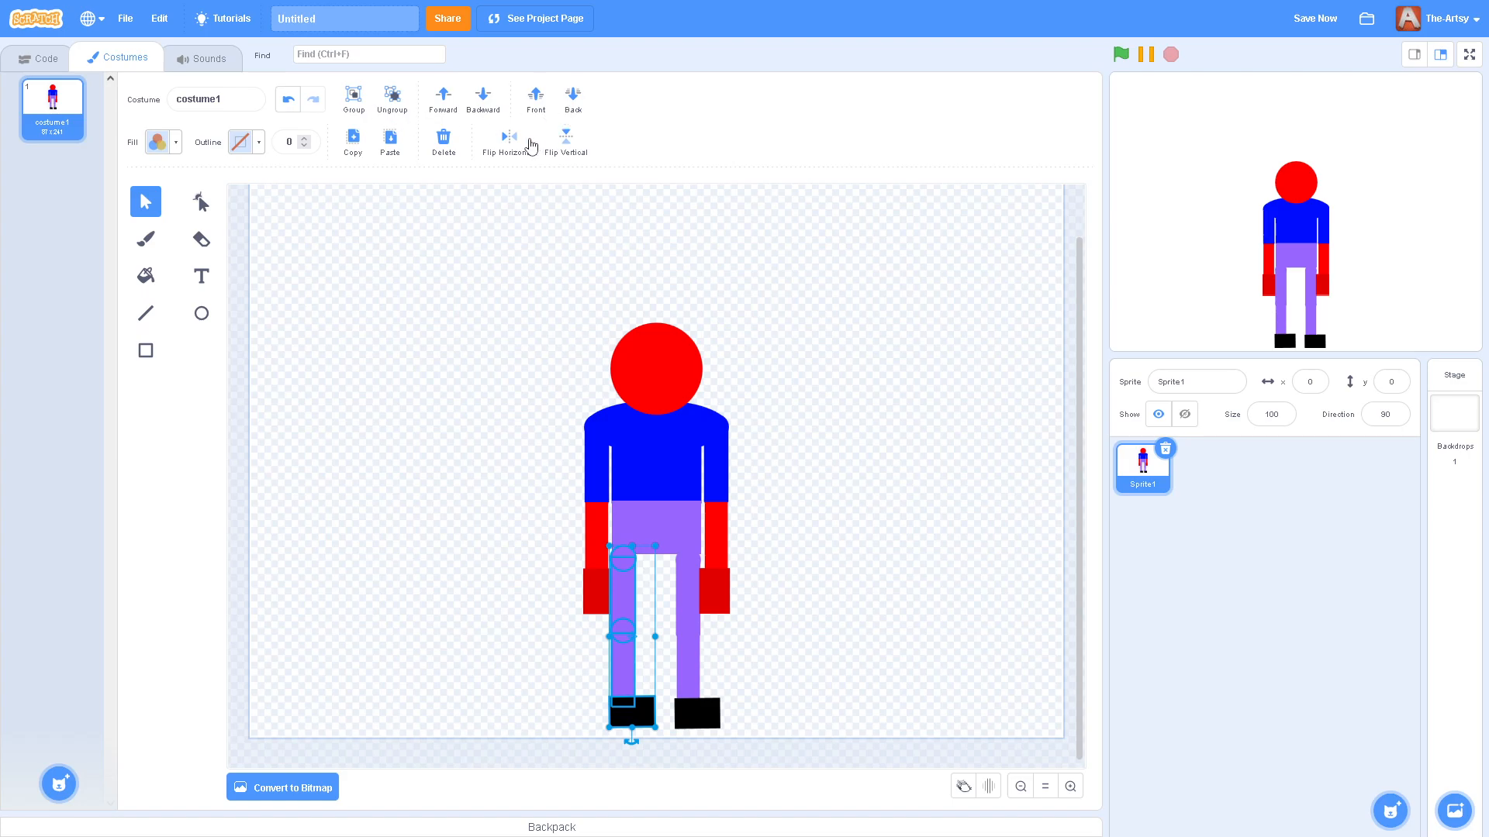
- Flip the copied leg horizontally and nudge it outward until it lines up with the outer edge of the hips
click(531, 146)
key(Left)
key(Left)
key(Left)
key(Left)
key(Left)
key(Left)
key(Left)
key(Left)
key(Left)
key(Left)
key(Left)
key(Left)
key(Left)
key(Left)
key(Left)
key(Left)
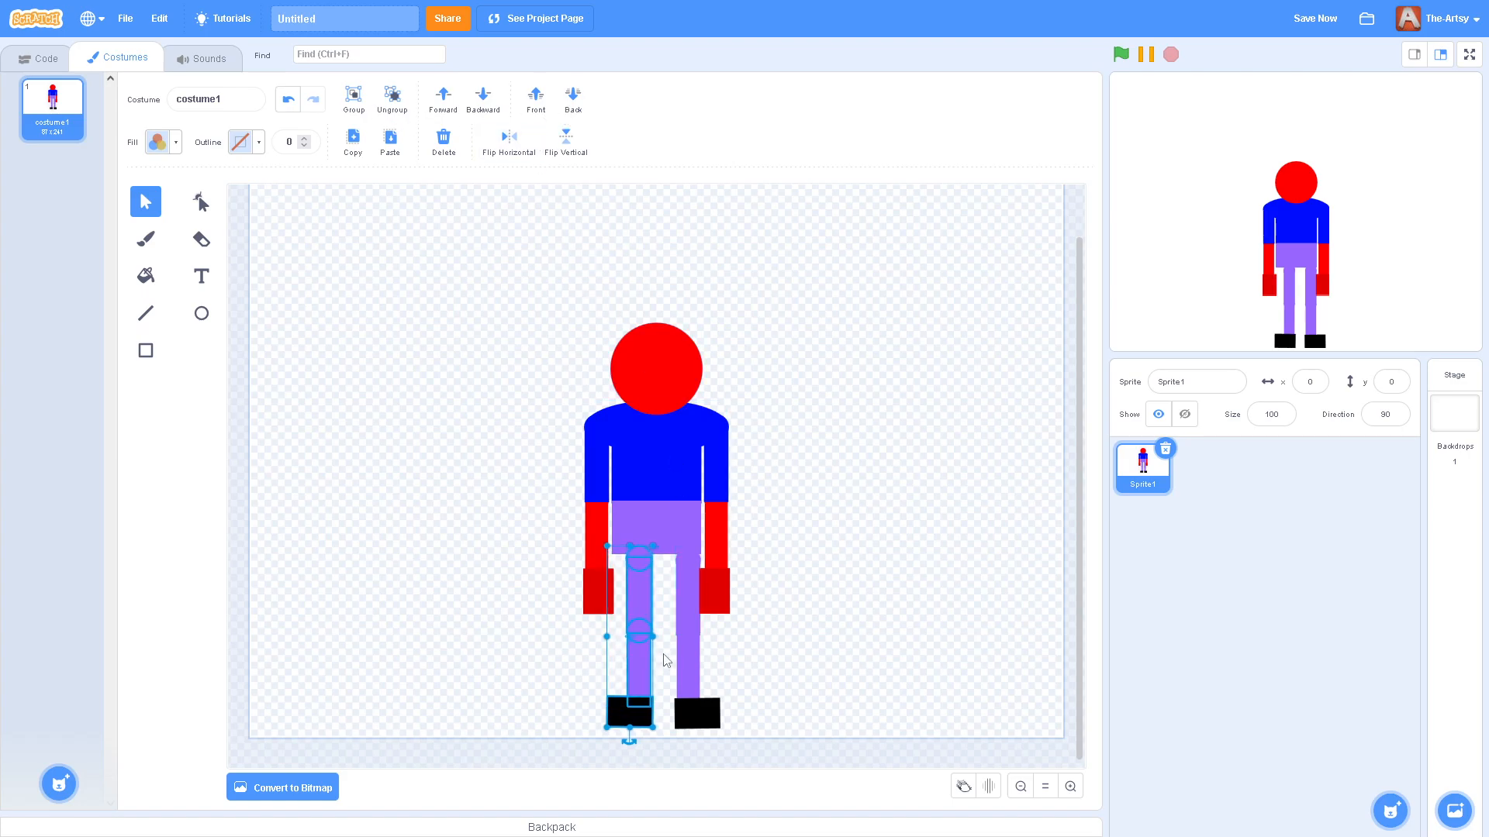
key(Left)
key(Left)
key(Left)
key(Left)
key(Left)
key(Left)
click(856, 598)
- Select the parts of both legs and send them to the back, behind the hips
drag(532, 734, 783, 634)
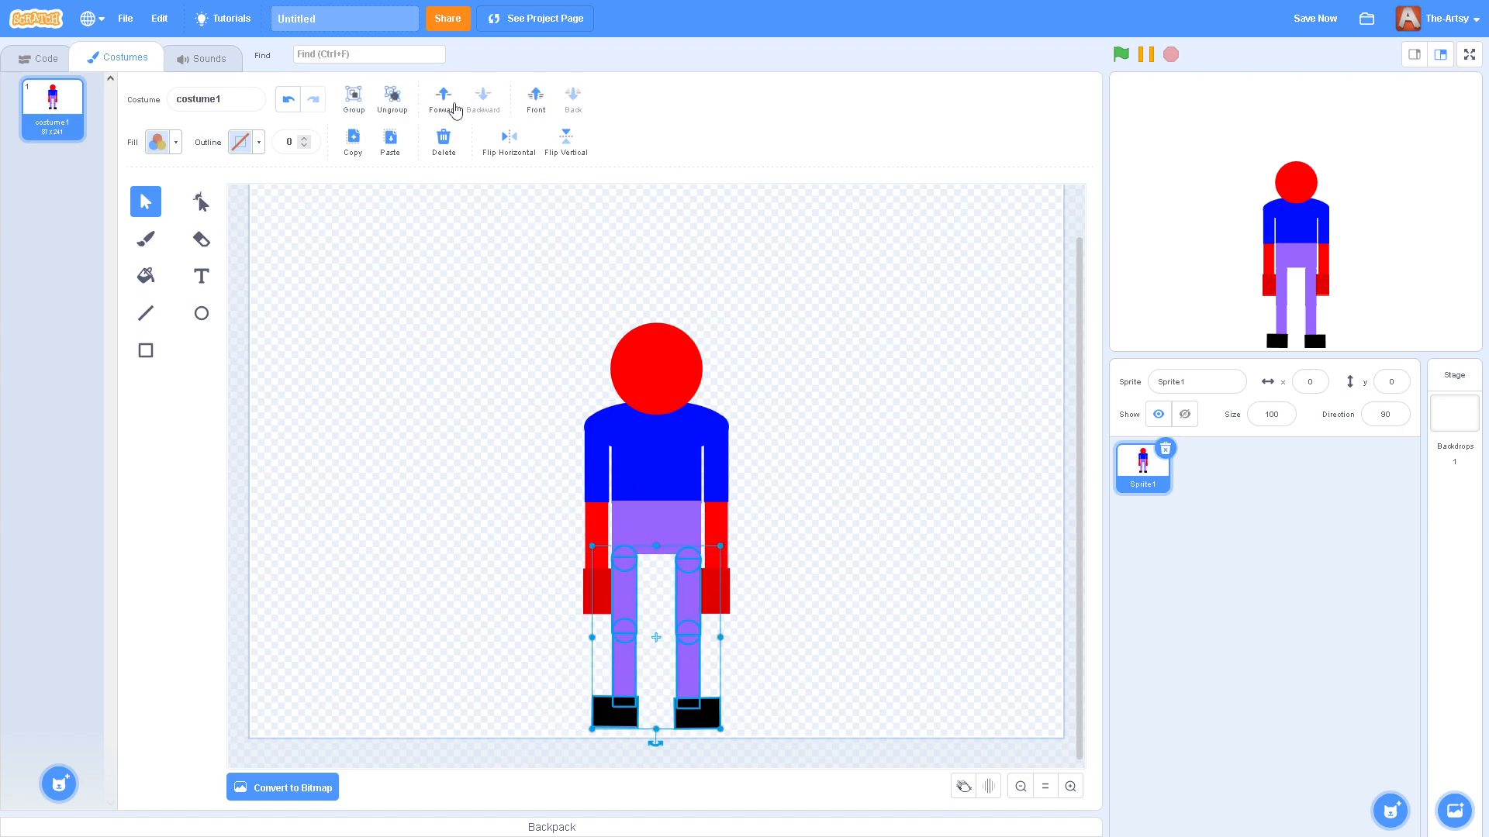
click(516, 742)
click(628, 632)
click(571, 98)
click(966, 372)
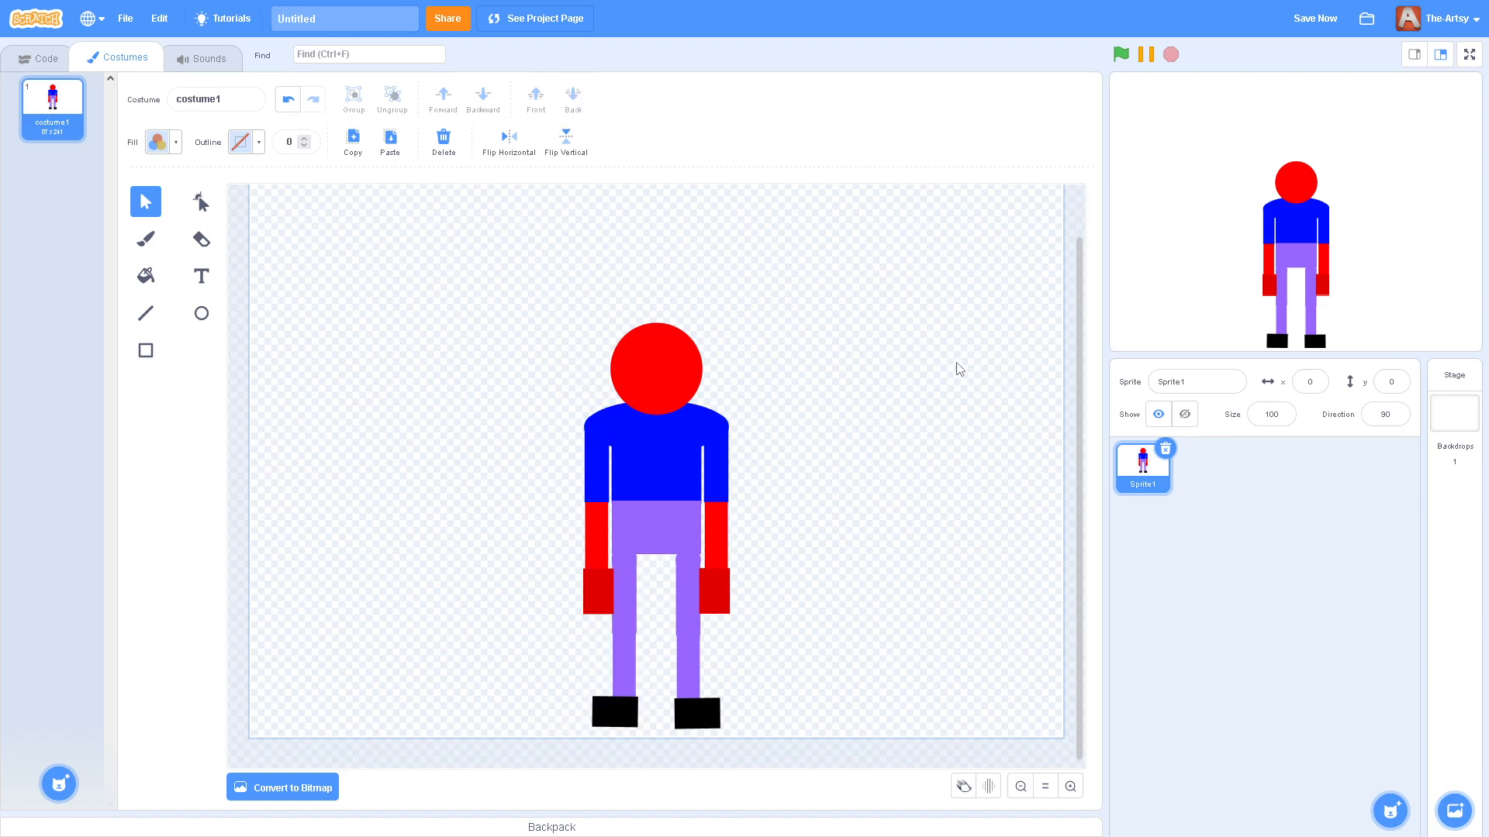
- Shift the red head circle slightly to the left above the torso
scroll(820, 500, up, 1)
scroll(801, 469, down, 1)
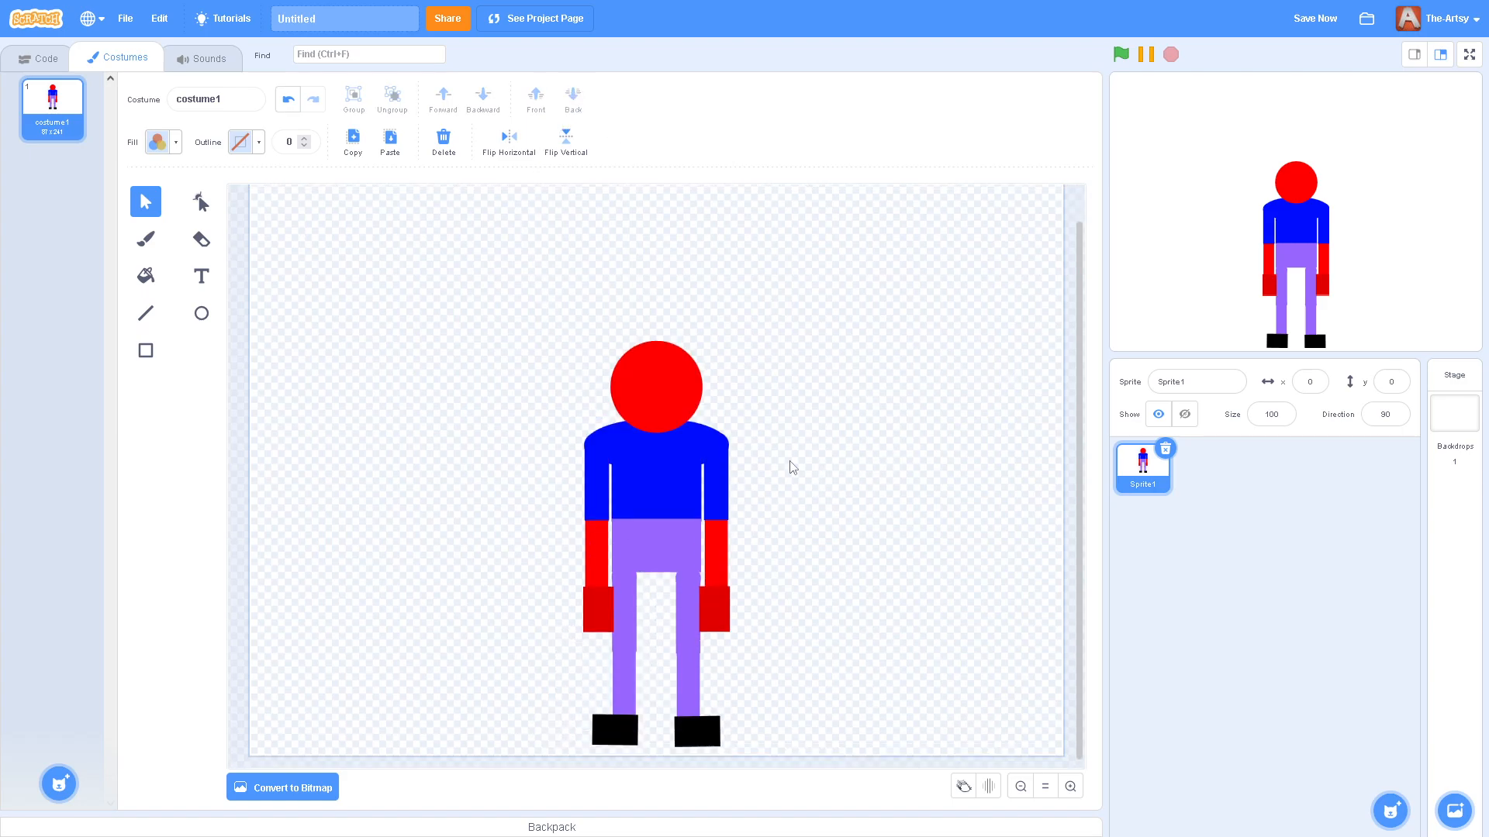
scroll(618, 342, up, 4)
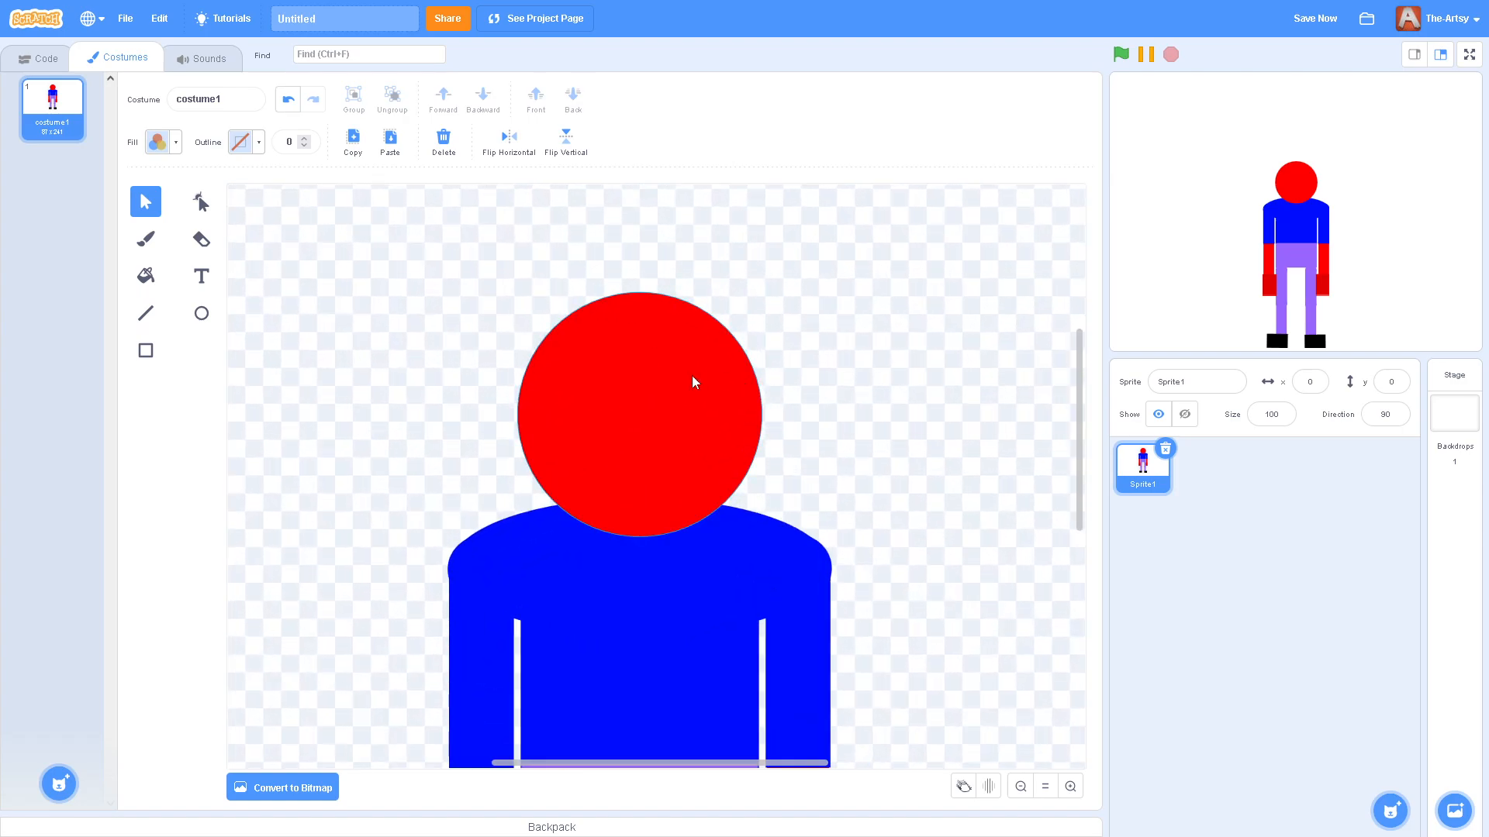
click(694, 382)
drag(764, 399, 757, 399)
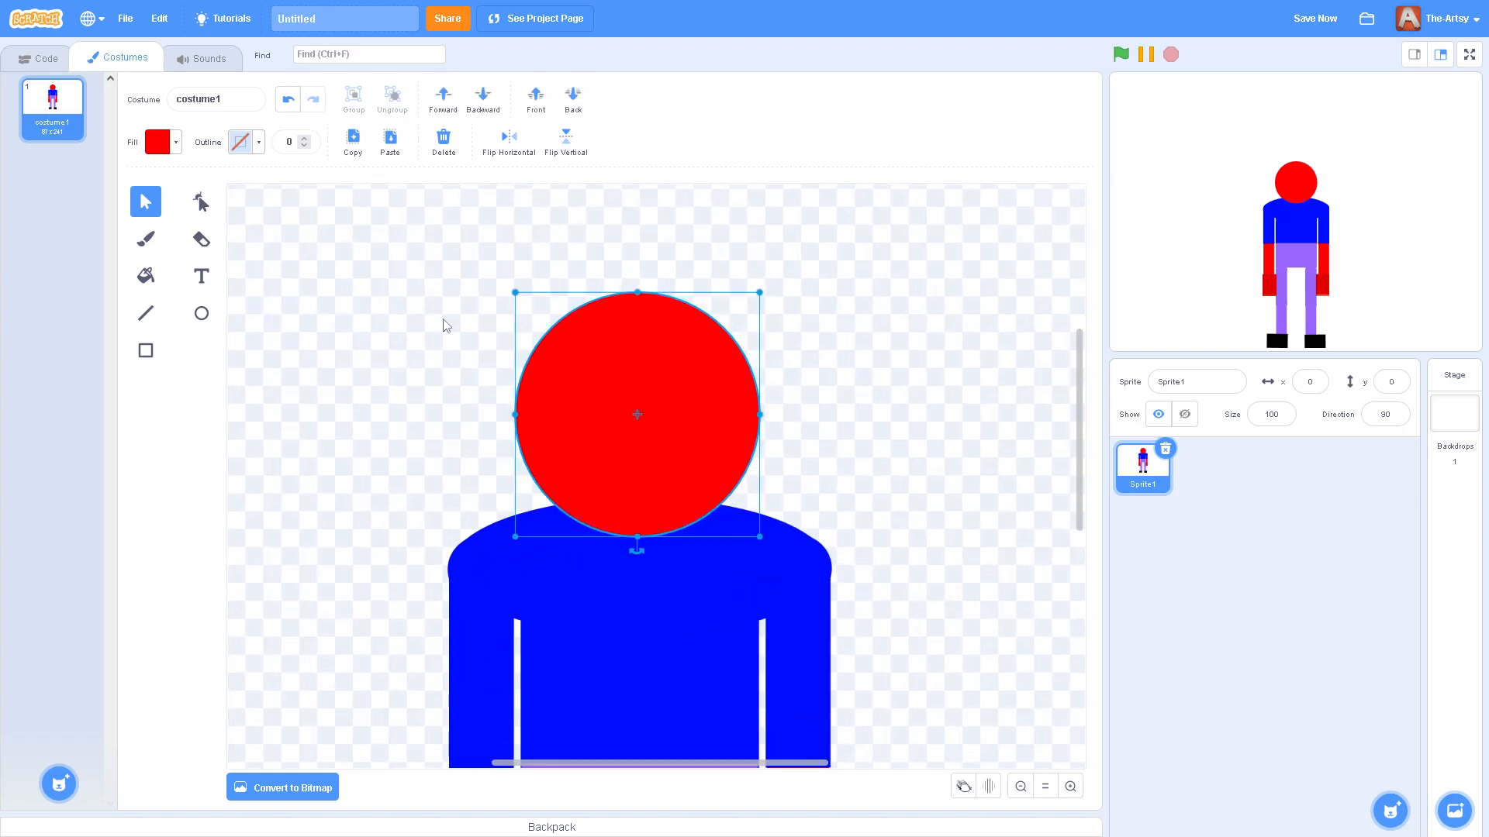
- Paint a wavy mouth across the lower face with a black brush of size 5, undoing the added tongue
click(146, 239)
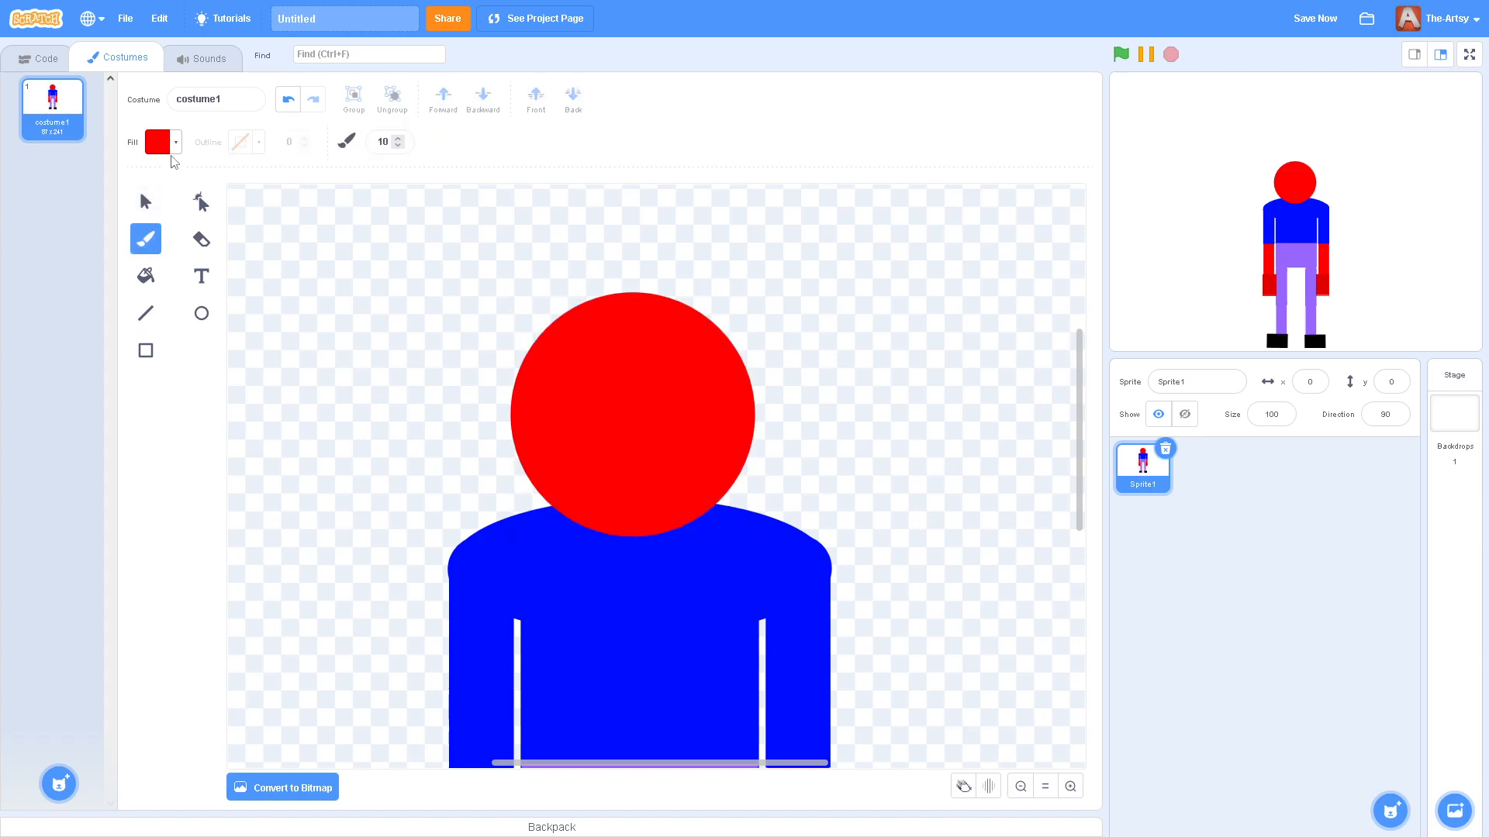
click(164, 145)
drag(111, 297, 97, 295)
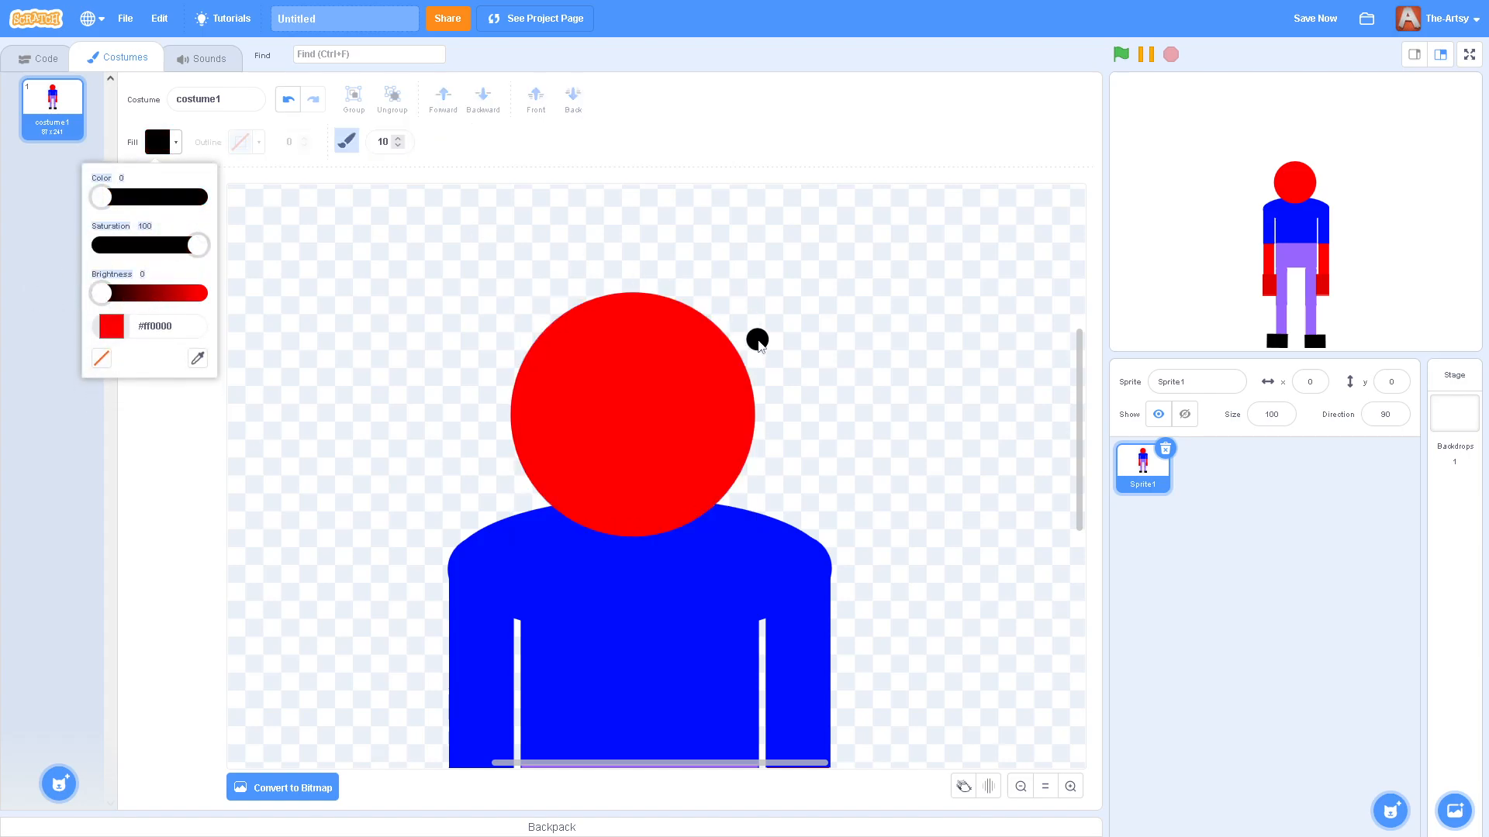
click(398, 146)
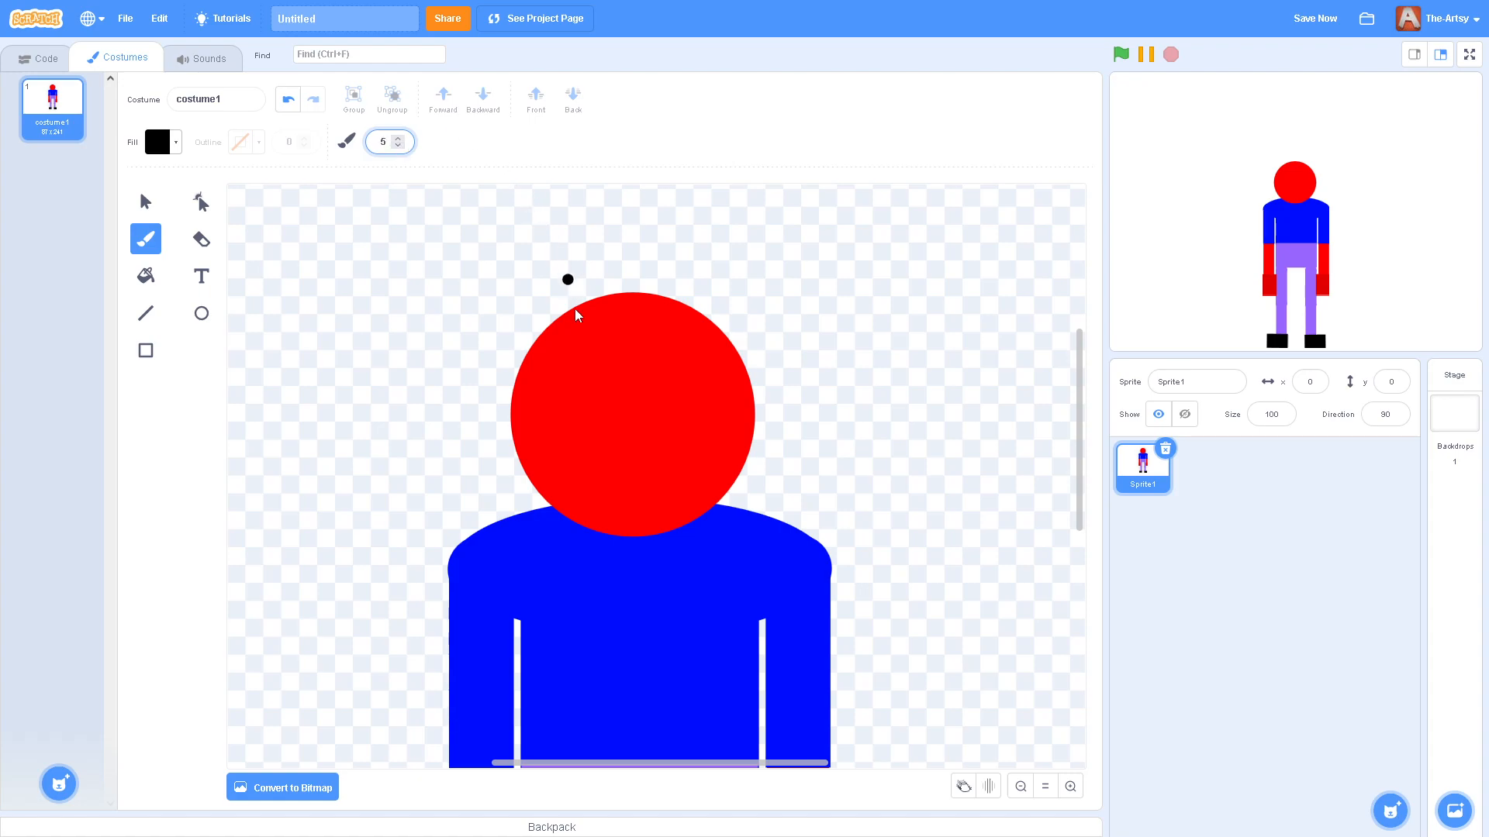
mouse_move(552, 470)
mouse_down()
mouse_move(649, 476)
mouse_move(731, 454)
mouse_move(697, 498)
mouse_move(691, 465)
mouse_up()
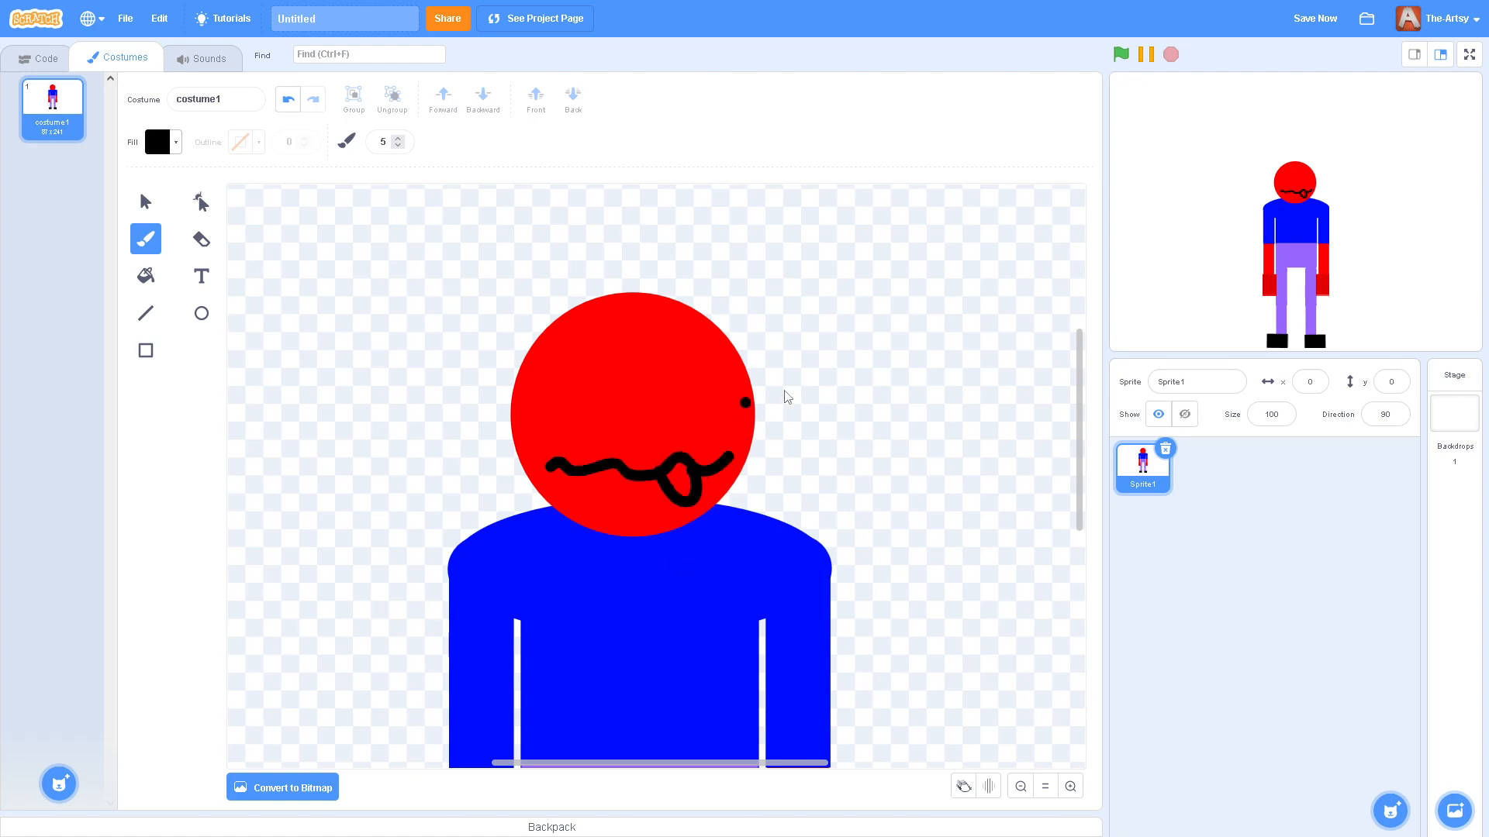
key(ctrl+z)
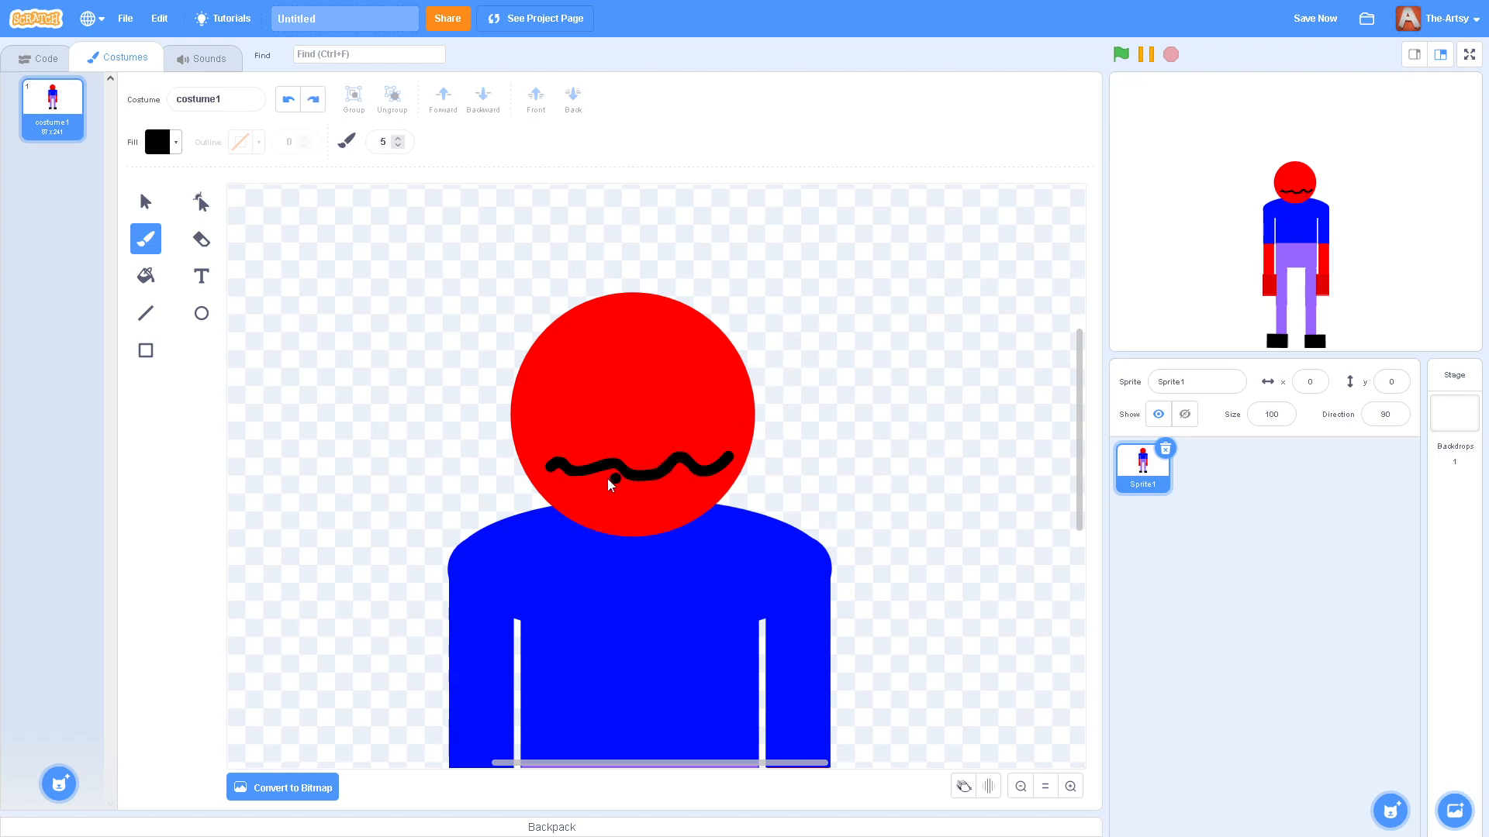
- Paint two teeth under the mouth, two filled oval eyes and a curved eyebrow above each eye in black
mouse_move(603, 468)
mouse_down()
mouse_move(618, 515)
mouse_move(665, 474)
mouse_move(637, 508)
mouse_up()
mouse_move(663, 356)
mouse_down()
mouse_move(674, 393)
mouse_move(667, 358)
mouse_up()
click(567, 362)
mouse_move(570, 378)
mouse_down()
mouse_move(575, 407)
mouse_move(572, 364)
mouse_move(566, 388)
mouse_move(595, 326)
mouse_move(659, 317)
mouse_move(690, 331)
mouse_up()
click(692, 350)
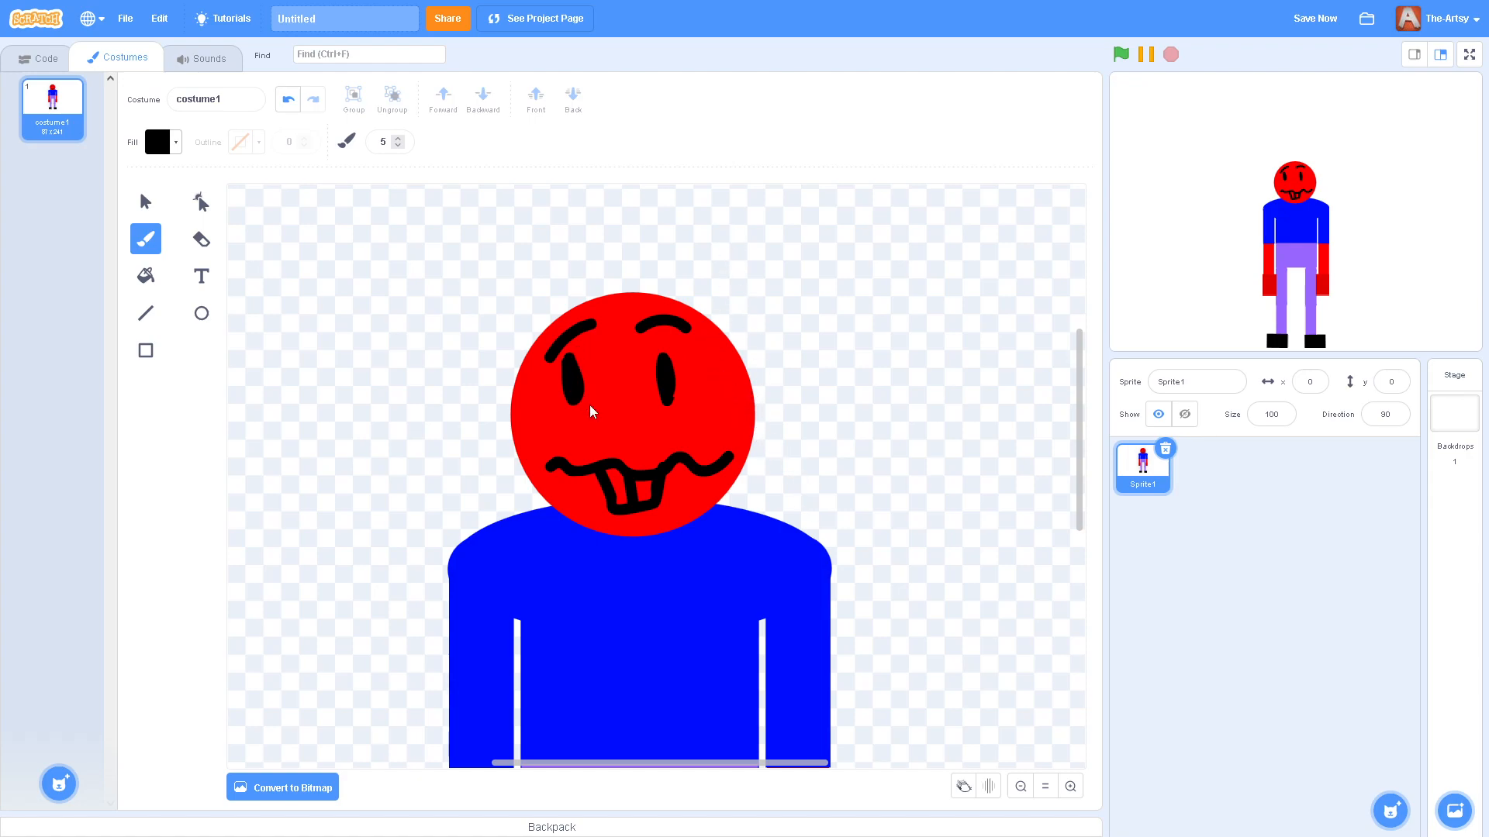
- Paint a curved black nose between the eyes and the mouth, undoing a stray stroke
mouse_move(599, 388)
mouse_down()
mouse_move(575, 419)
mouse_move(607, 436)
mouse_move(665, 419)
mouse_up()
key(ctrl+z)
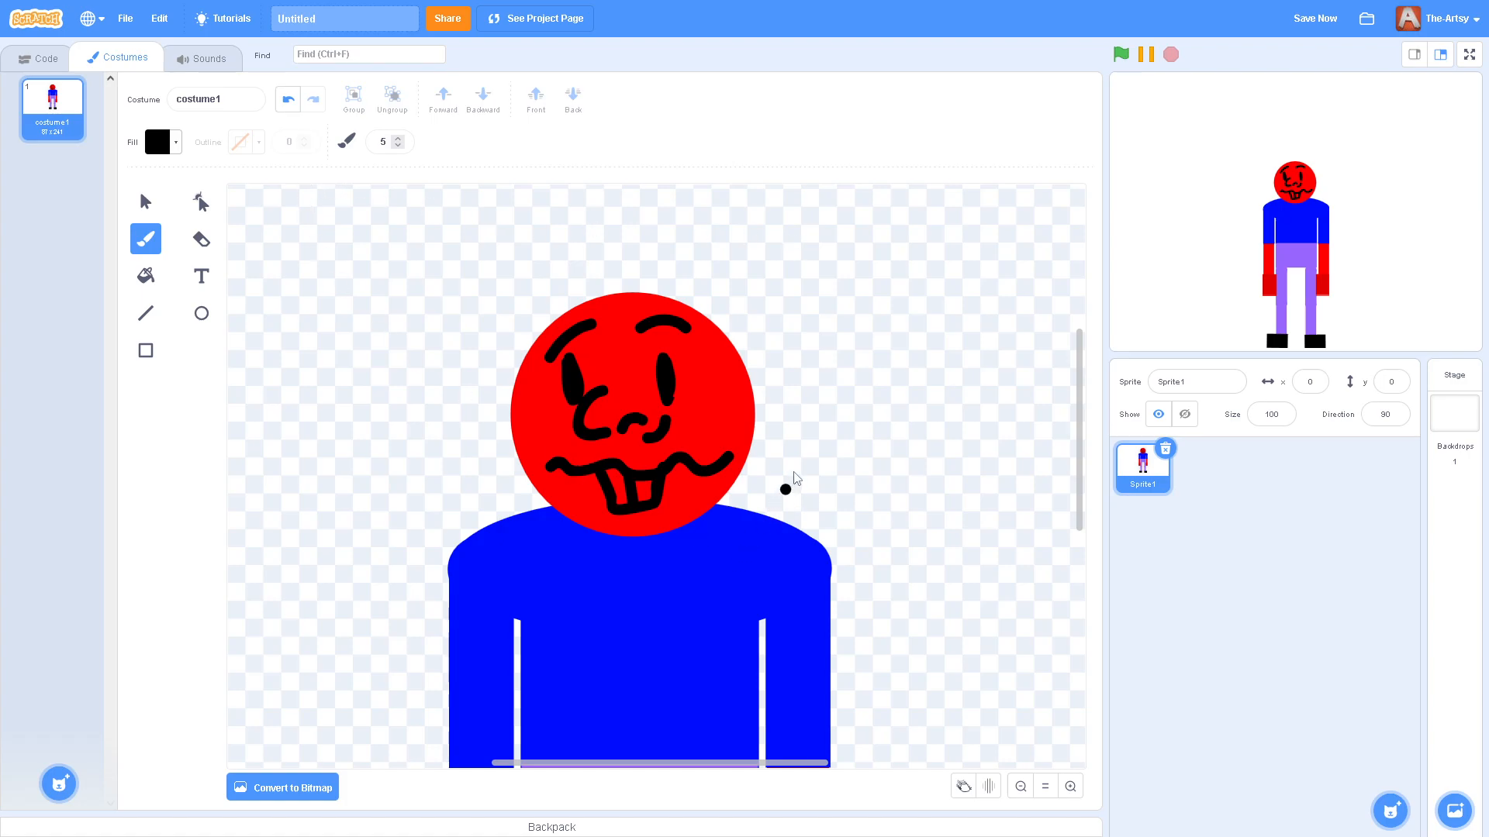
scroll(783, 496, down, 4)
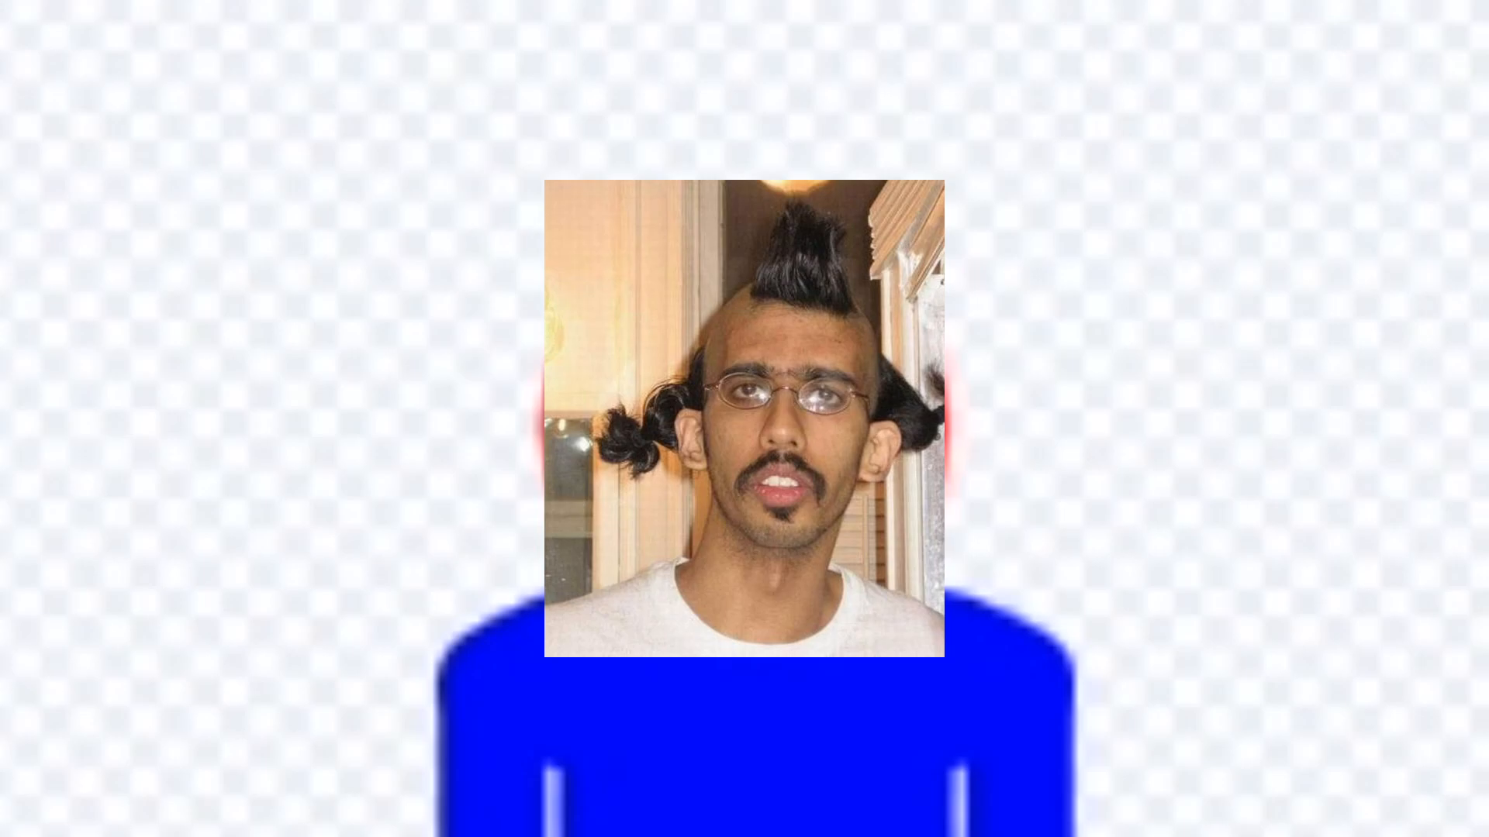